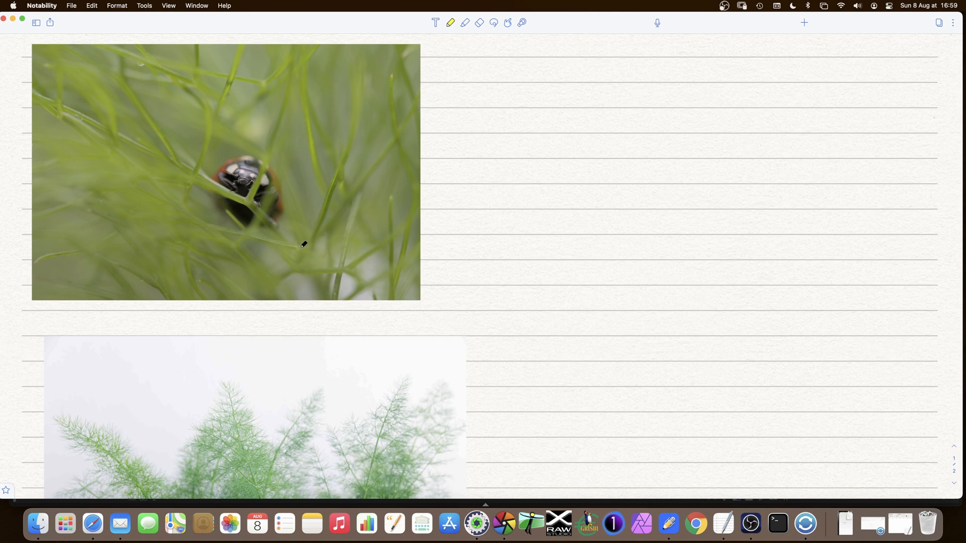
- Draw a small red ladybird body on a stem in the middle of the fennel photo with the pen
{"action": "scroll", "coordinate": [304, 244], "scroll_direction": "down", "scroll_amount": 6}
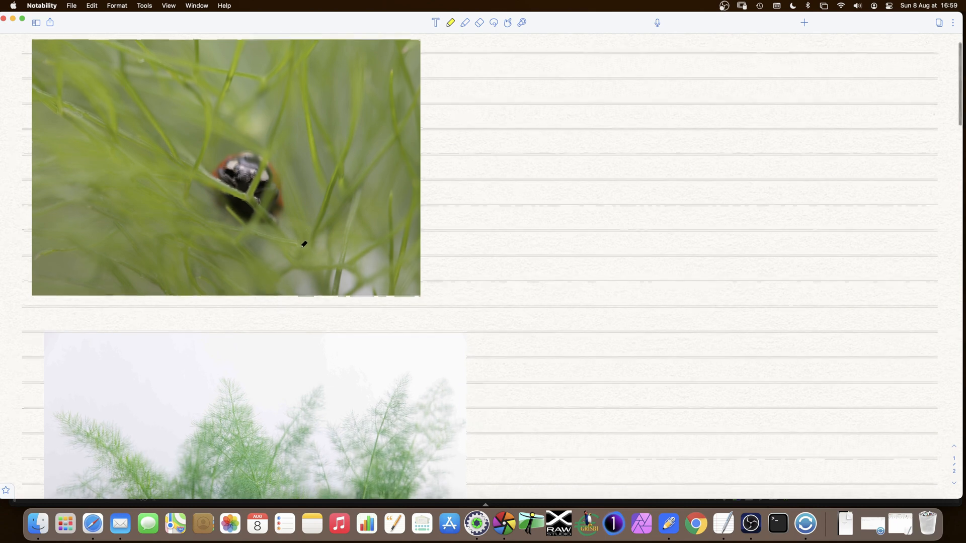
{"action": "scroll", "coordinate": [304, 244], "scroll_direction": "down", "scroll_amount": 2}
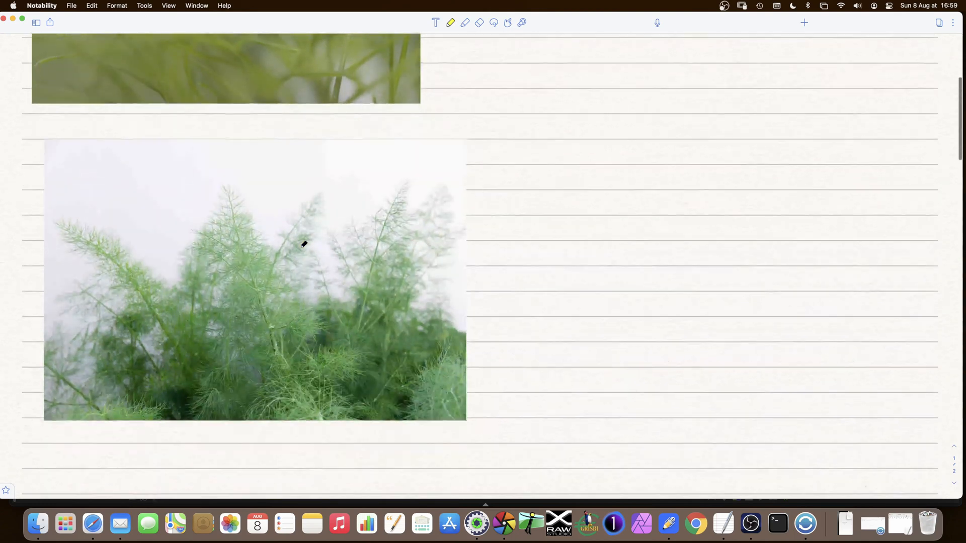
{"action": "scroll", "coordinate": [304, 244], "scroll_direction": "down", "scroll_amount": 2}
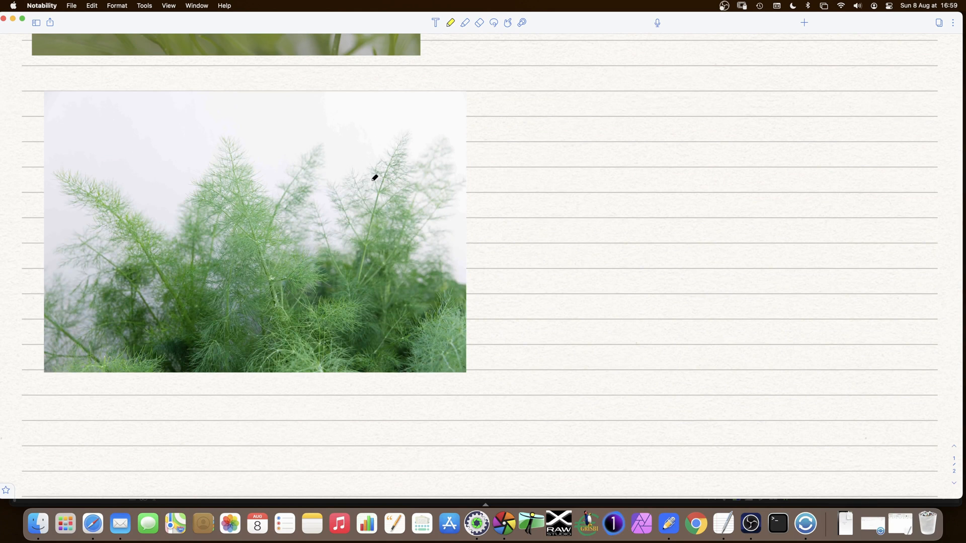
{"action": "left_click", "coordinate": [450, 23]}
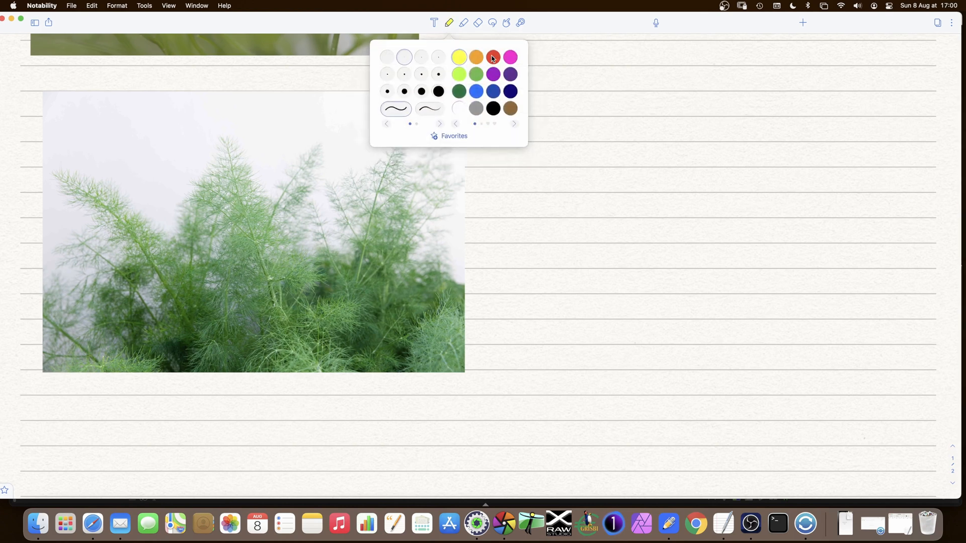
{"action": "left_click", "coordinate": [493, 57]}
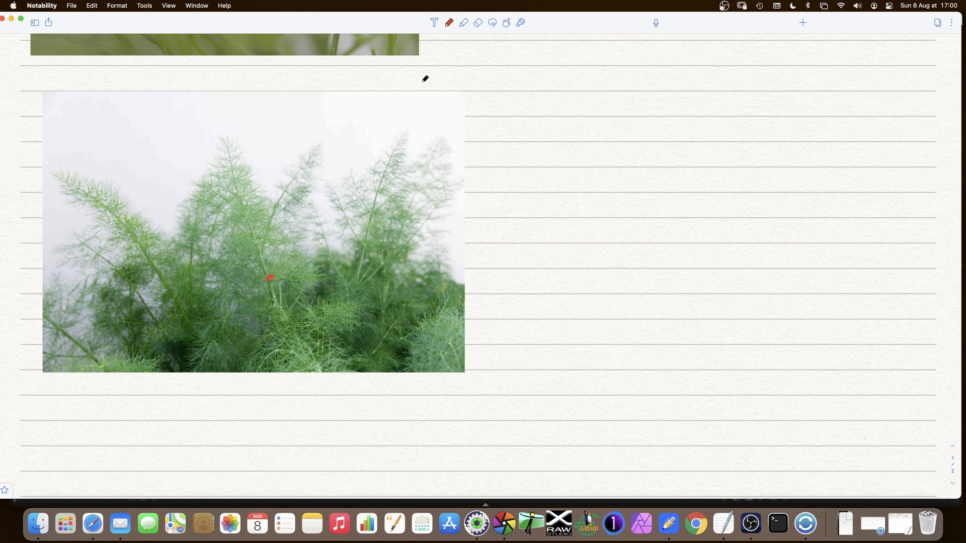
- Add black and white markings to the small red ladybird with the pen
{"action": "left_click", "coordinate": [449, 23]}
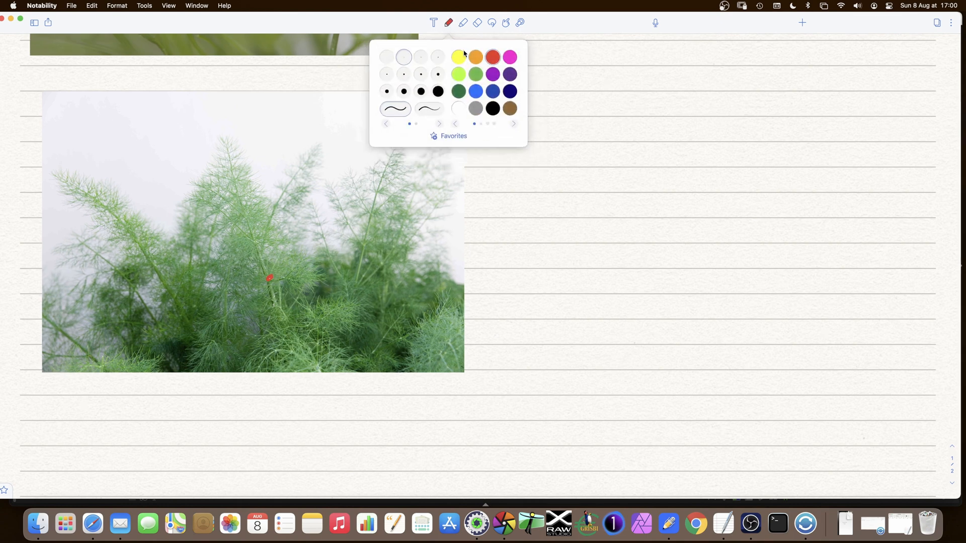
{"action": "left_click", "coordinate": [492, 109]}
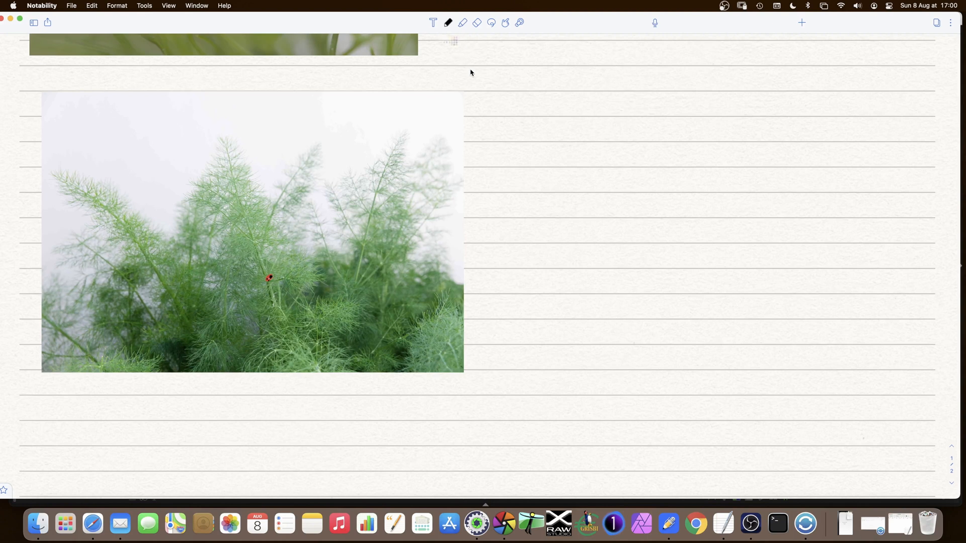
{"action": "left_click", "coordinate": [460, 107]}
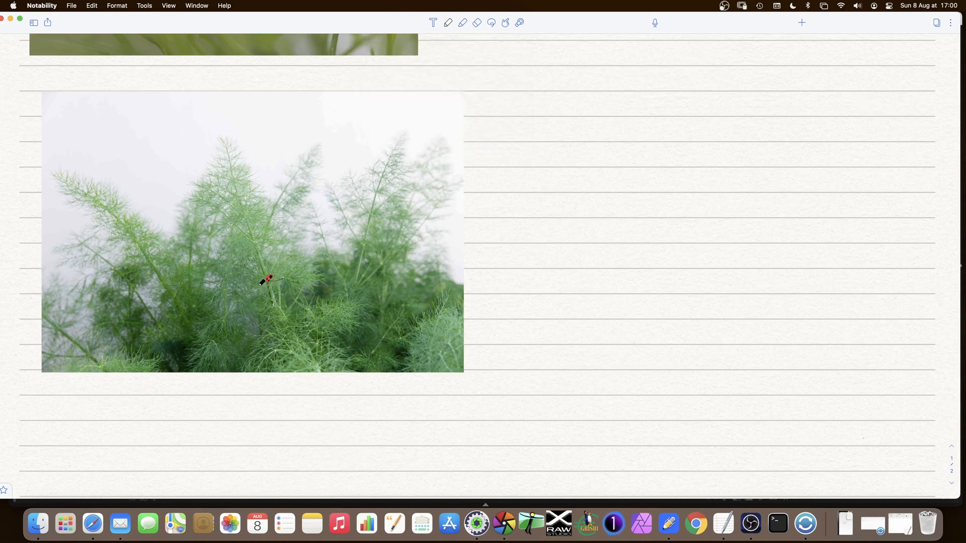
{"action": "left_click", "coordinate": [270, 277]}
- Draw a yellow sun with short rays above the upper-right part of the fennel photo
{"action": "left_click", "coordinate": [448, 23]}
{"action": "left_click", "coordinate": [461, 62]}
{"action": "mouse_move", "coordinate": [398, 94]}
{"action": "left_mouse_down"}
{"action": "mouse_move", "coordinate": [416, 105]}
{"action": "mouse_move", "coordinate": [426, 90]}
{"action": "mouse_move", "coordinate": [417, 96]}
{"action": "mouse_move", "coordinate": [475, 79]}
{"action": "left_mouse_up"}
{"action": "mouse_move", "coordinate": [431, 110]}
{"action": "left_mouse_down"}
{"action": "mouse_move", "coordinate": [462, 110]}
{"action": "mouse_move", "coordinate": [410, 130]}
{"action": "left_mouse_up"}
{"action": "mouse_move", "coordinate": [401, 107]}
{"action": "left_mouse_down"}
{"action": "mouse_move", "coordinate": [375, 112]}
{"action": "mouse_move", "coordinate": [378, 84]}
{"action": "left_mouse_up"}
{"action": "left_click_drag", "start_coordinate": [418, 75], "coordinate": [412, 61]}
{"action": "left_click_drag", "start_coordinate": [429, 77], "coordinate": [445, 56]}
- Draw long yellow light rays from the sun down to the fennel leaves and the area around the ladybird
{"action": "mouse_move", "coordinate": [407, 120]}
{"action": "left_mouse_down"}
{"action": "mouse_move", "coordinate": [358, 207]}
{"action": "mouse_move", "coordinate": [276, 213]}
{"action": "left_mouse_up"}
{"action": "mouse_move", "coordinate": [372, 116]}
{"action": "left_mouse_down"}
{"action": "mouse_move", "coordinate": [281, 209]}
{"action": "mouse_move", "coordinate": [253, 186]}
{"action": "left_mouse_up"}
{"action": "left_click_drag", "start_coordinate": [392, 132], "coordinate": [276, 308]}
{"action": "left_click_drag", "start_coordinate": [397, 123], "coordinate": [278, 278]}
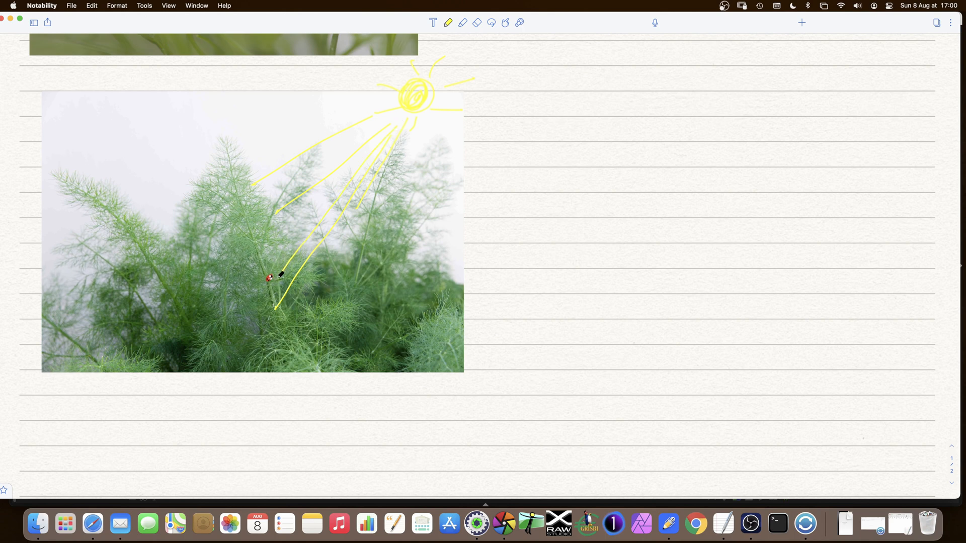
{"action": "left_click_drag", "start_coordinate": [317, 224], "coordinate": [258, 270]}
- Draw short yellow arrows from the surrounding foliage towards the ladybird, and set the pen colour to green
{"action": "left_click_drag", "start_coordinate": [295, 266], "coordinate": [276, 293]}
{"action": "left_click_drag", "start_coordinate": [249, 282], "coordinate": [272, 286]}
{"action": "left_click", "coordinate": [449, 23]}
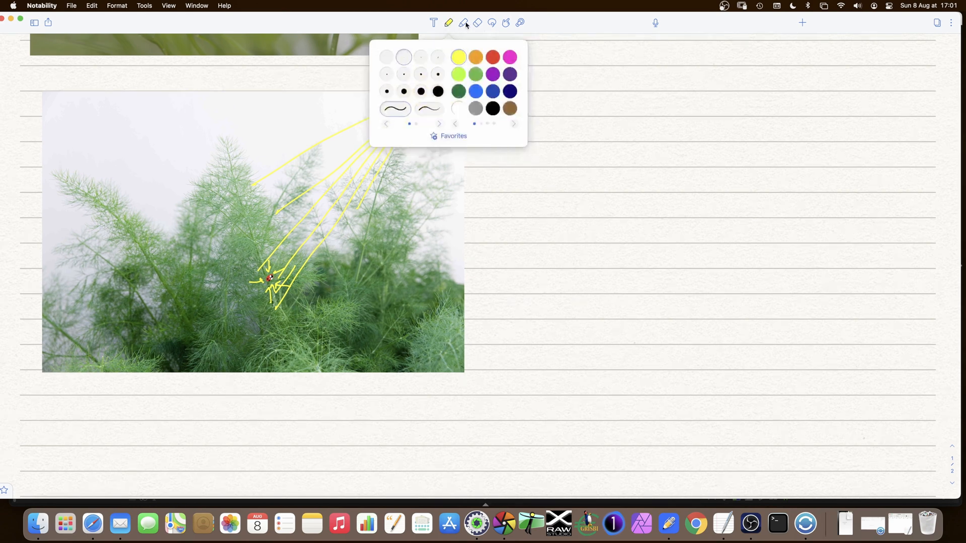
{"action": "left_click", "coordinate": [476, 76]}
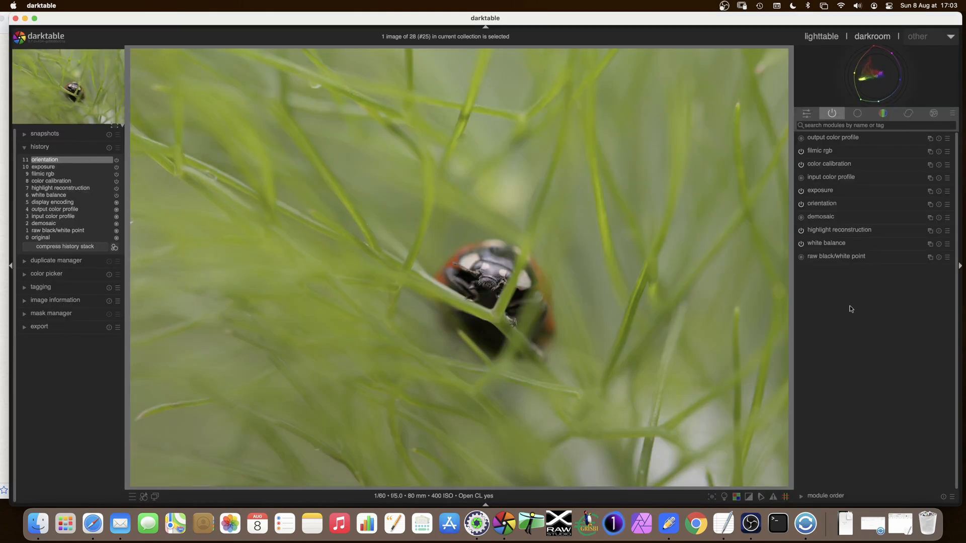
- Switch to darktable, examine the white balance and exposure settings of the ladybird photo, and turn on color assessment mode
{"action": "left_click", "coordinate": [826, 243]}
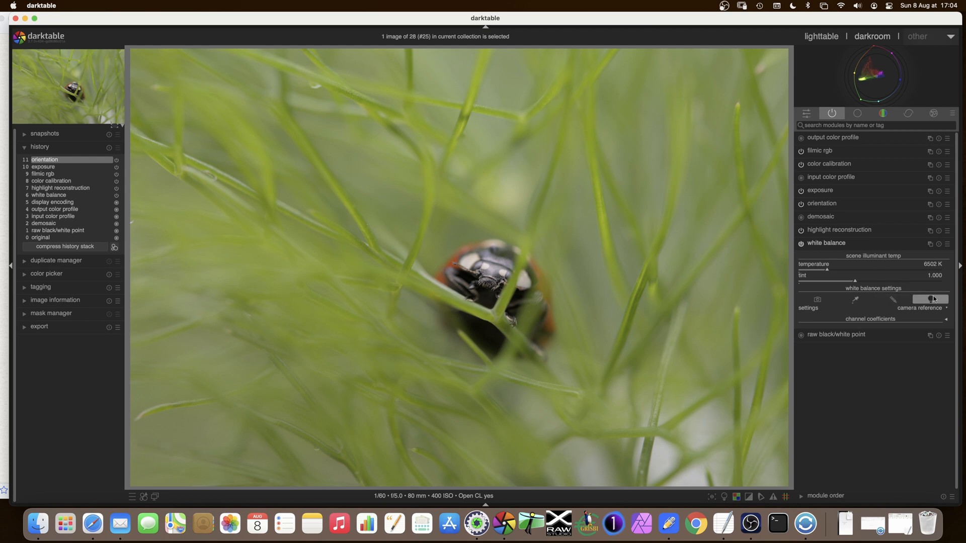
{"action": "left_click", "coordinate": [829, 243]}
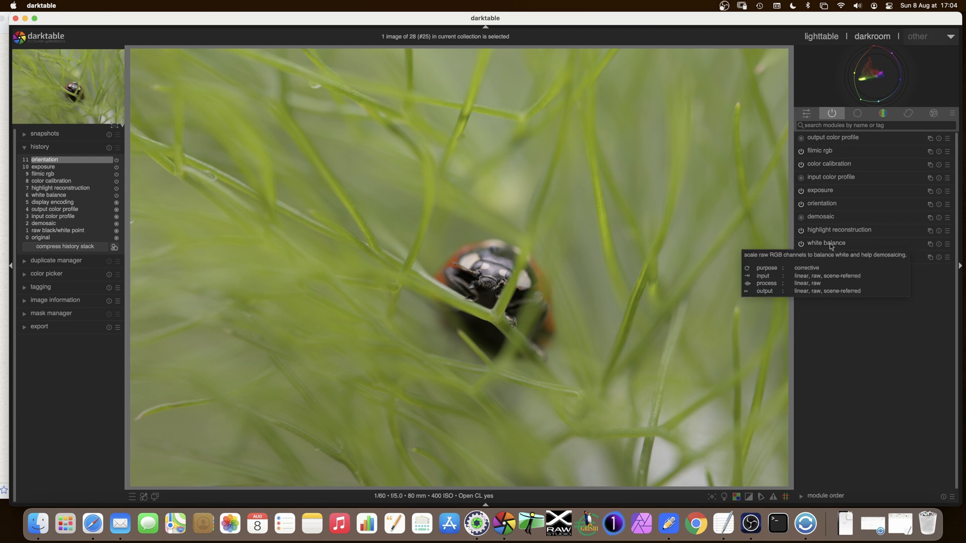
{"action": "left_click", "coordinate": [822, 191]}
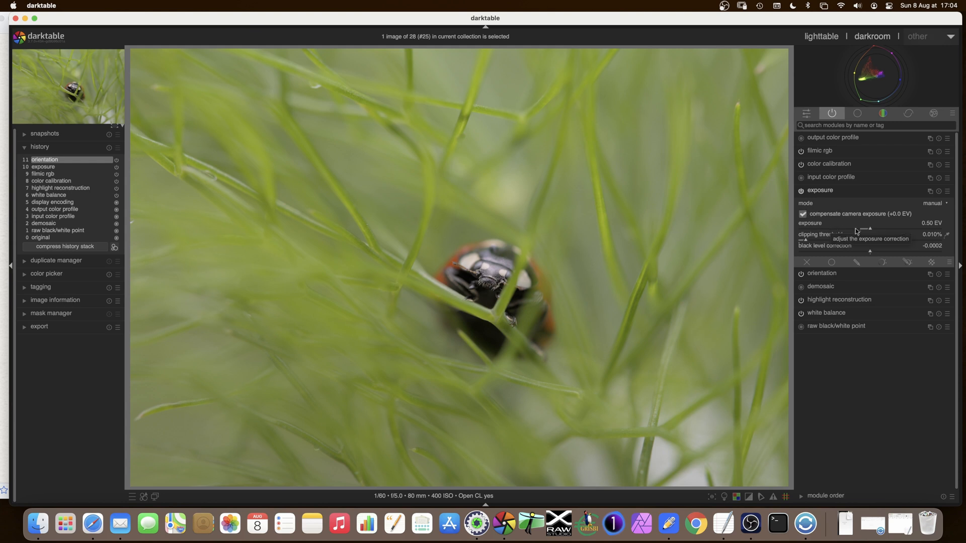
{"action": "left_click", "coordinate": [724, 498]}
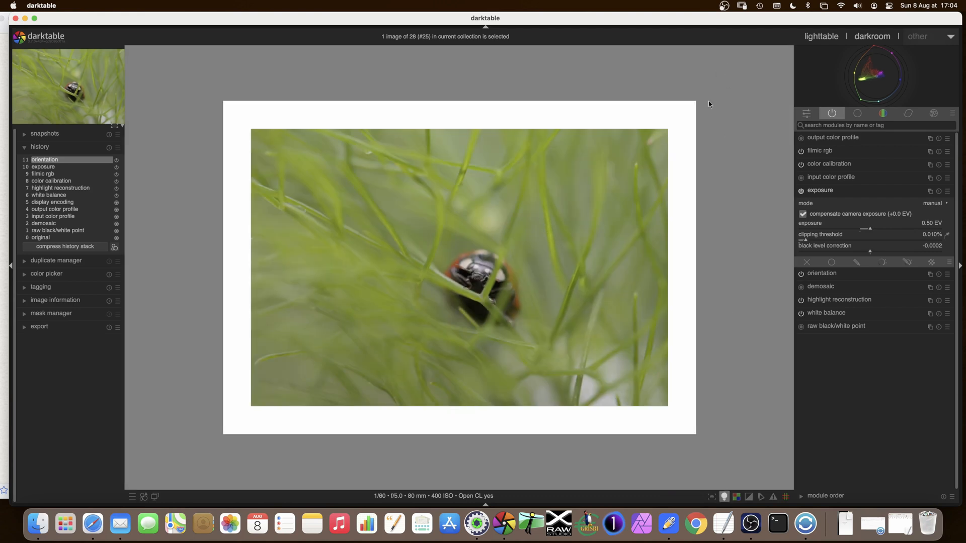
{"action": "left_click", "coordinate": [823, 191]}
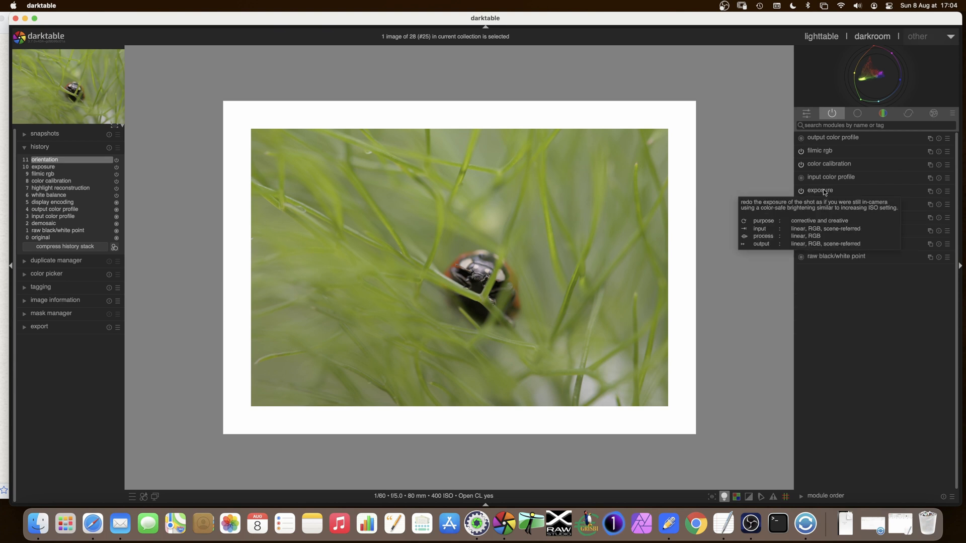
- In filmic rgb, set white relative exposure to +3.72 EV and black relative exposure to -5.71 EV, with the clipping indication on
{"action": "left_click", "coordinate": [823, 151]}
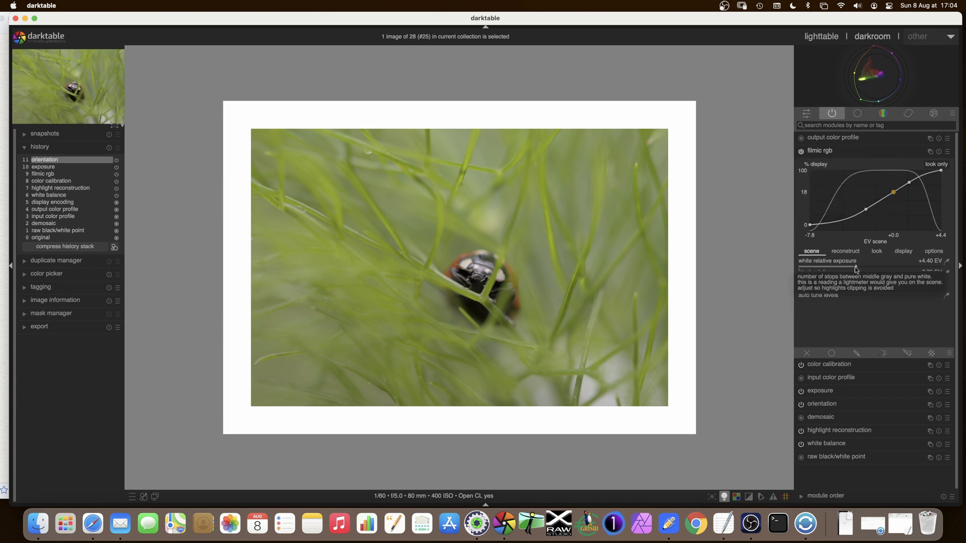
{"action": "left_click_drag", "start_coordinate": [856, 269], "coordinate": [840, 270]}
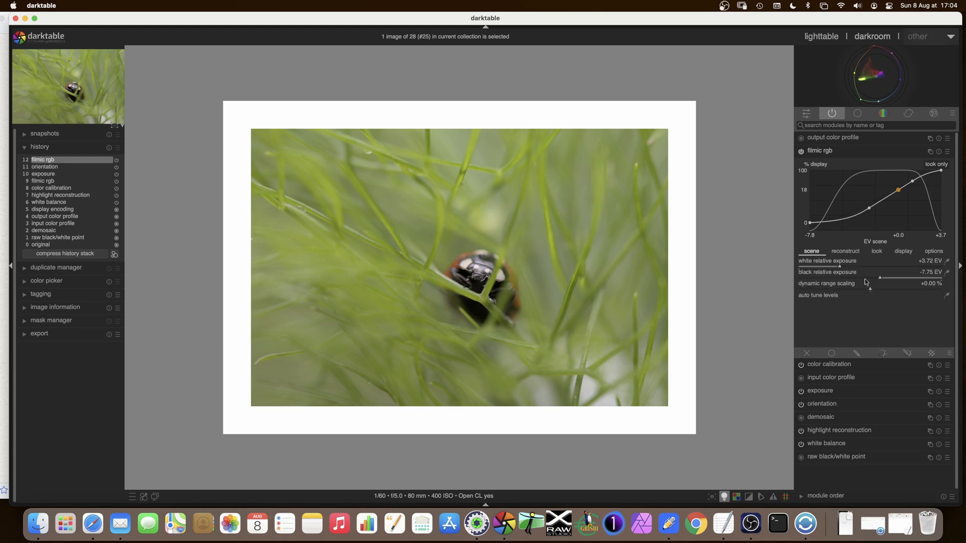
{"action": "left_click", "coordinate": [880, 279]}
{"action": "left_click_drag", "start_coordinate": [879, 279], "coordinate": [904, 278]}
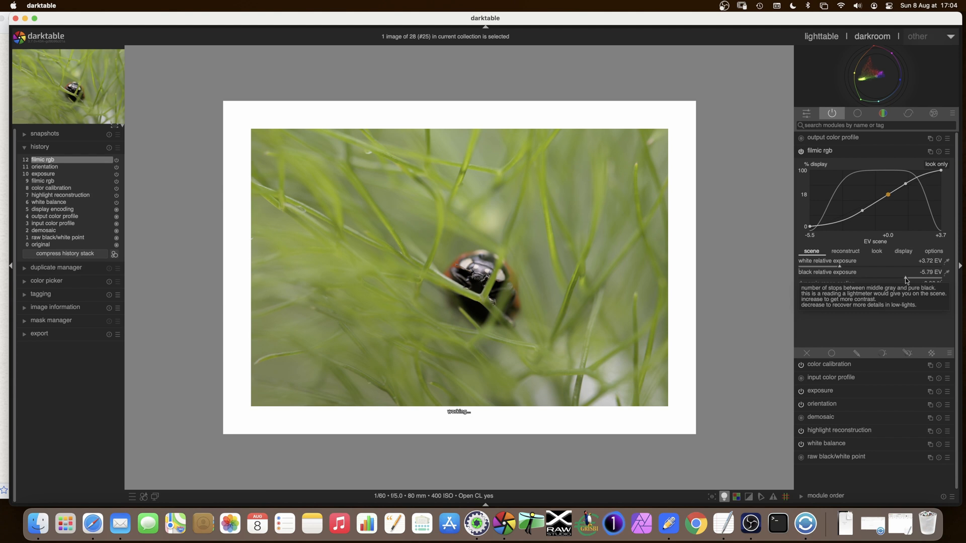
{"action": "left_click", "coordinate": [750, 498]}
{"action": "mouse_move", "coordinate": [907, 277]}
{"action": "left_mouse_down"}
{"action": "mouse_move", "coordinate": [947, 280]}
{"action": "mouse_move", "coordinate": [905, 279]}
{"action": "left_mouse_up"}
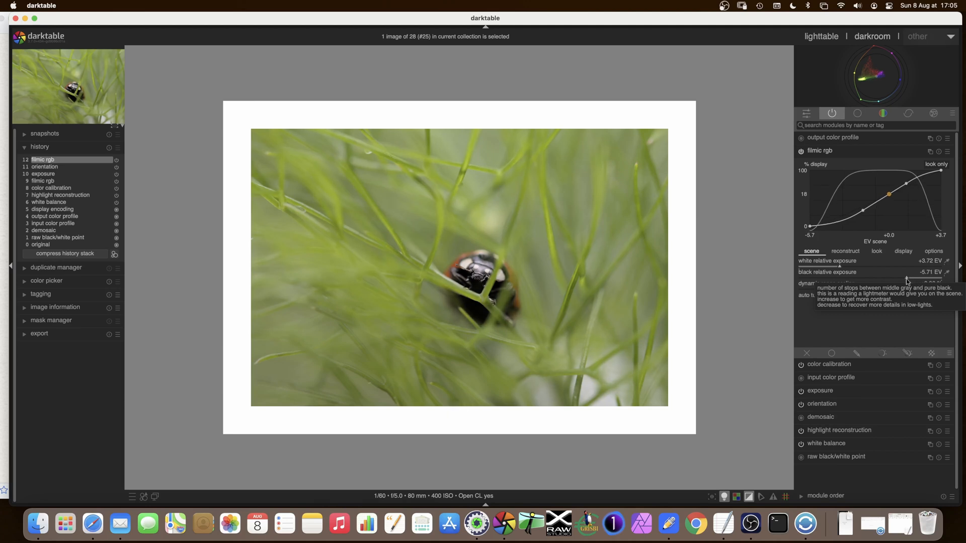
- Set the filmic rgb look to contrast 1.520 and latitude 40.53 %, and collapse the module
{"action": "left_click", "coordinate": [875, 251]}
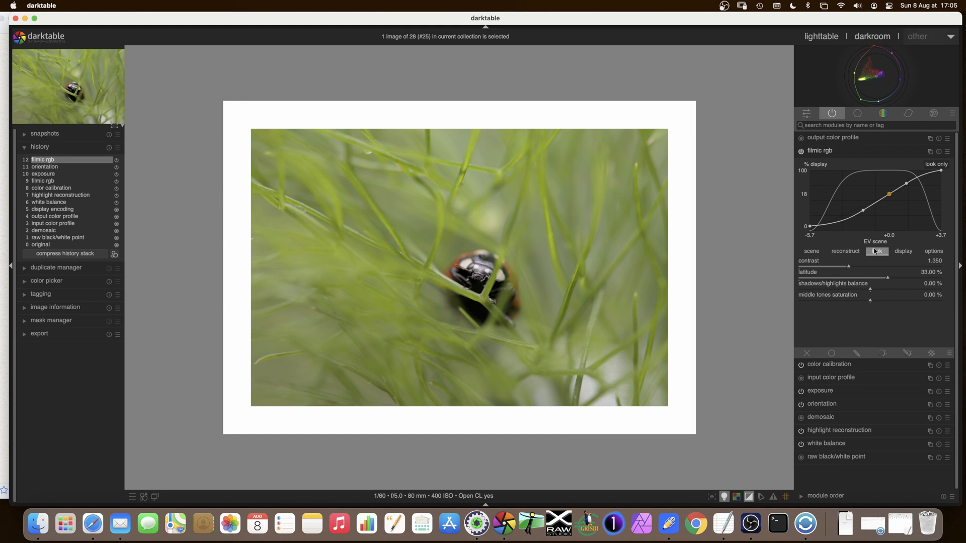
{"action": "left_click_drag", "start_coordinate": [849, 266], "coordinate": [871, 267]}
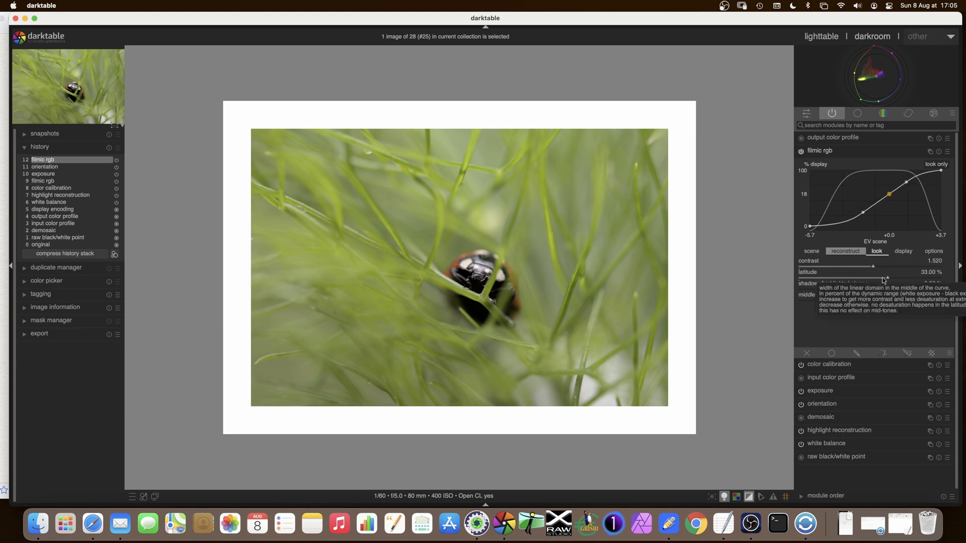
{"action": "left_click_drag", "start_coordinate": [888, 280], "coordinate": [902, 280]}
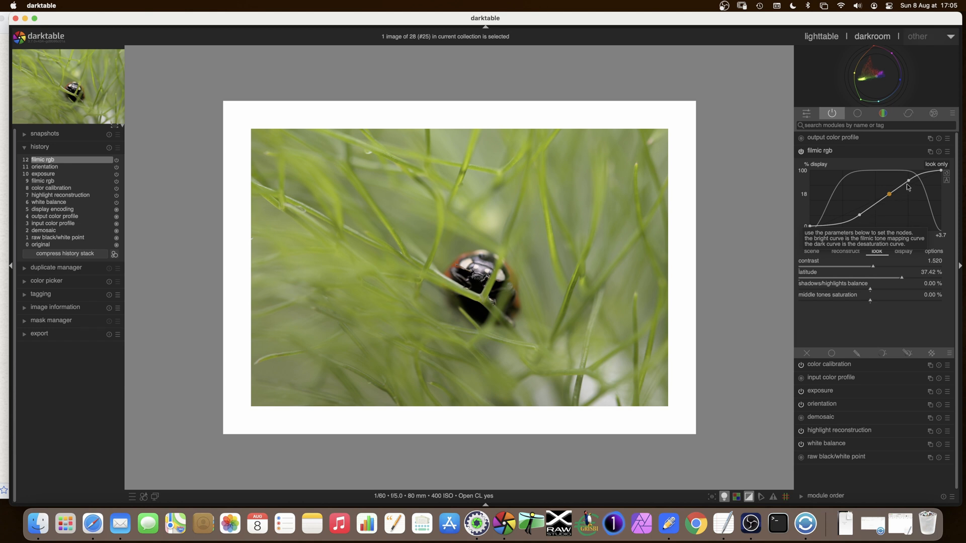
{"action": "left_click", "coordinate": [906, 278]}
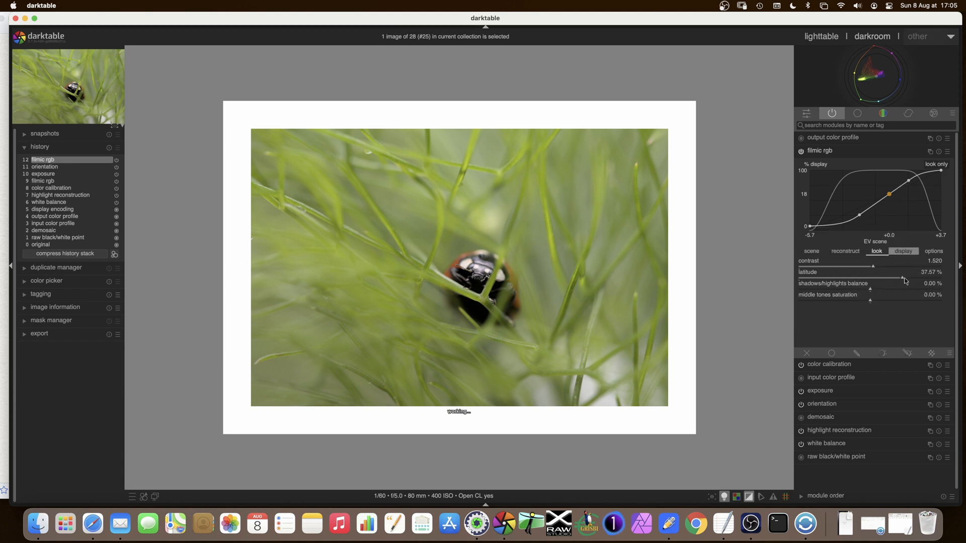
{"action": "left_click", "coordinate": [908, 278]}
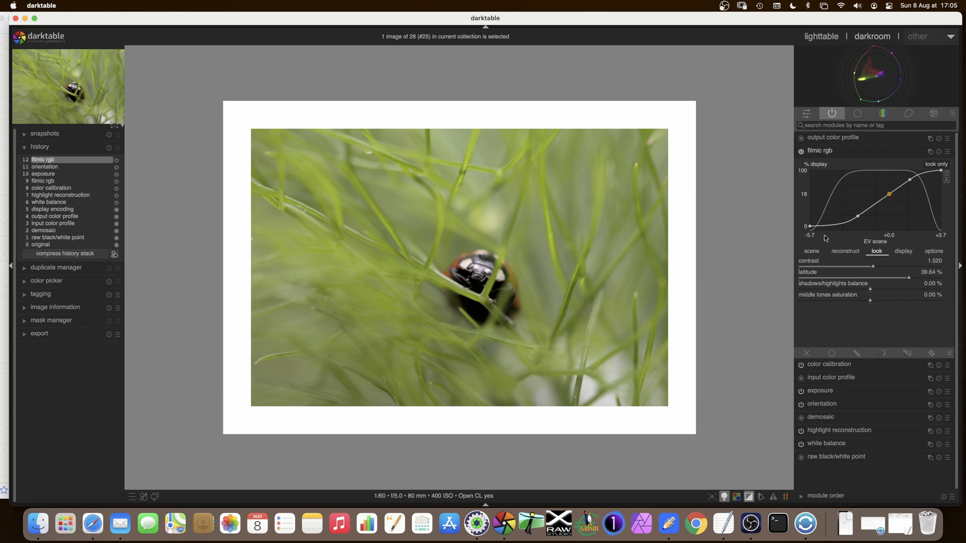
{"action": "left_click_drag", "start_coordinate": [910, 277], "coordinate": [907, 279]}
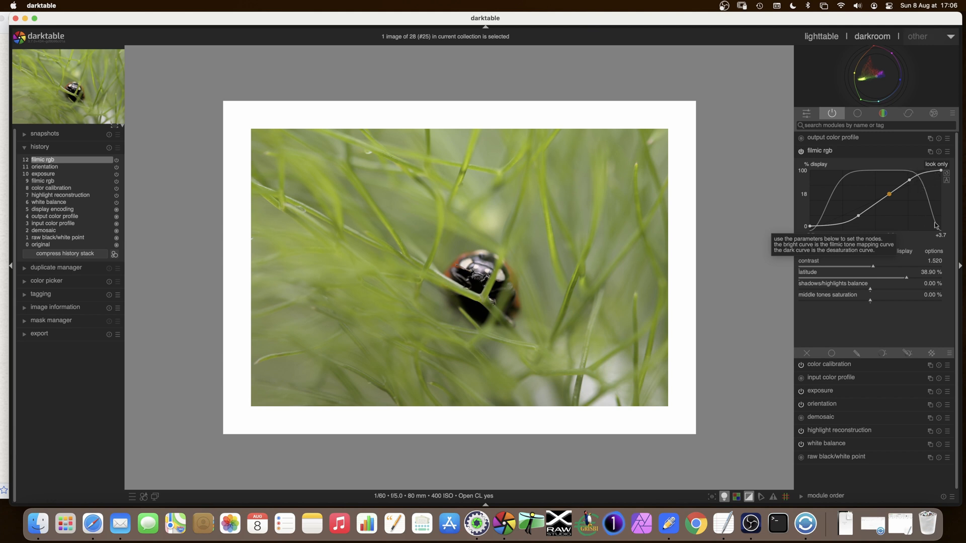
{"action": "left_click", "coordinate": [909, 278]}
{"action": "left_click", "coordinate": [911, 278]}
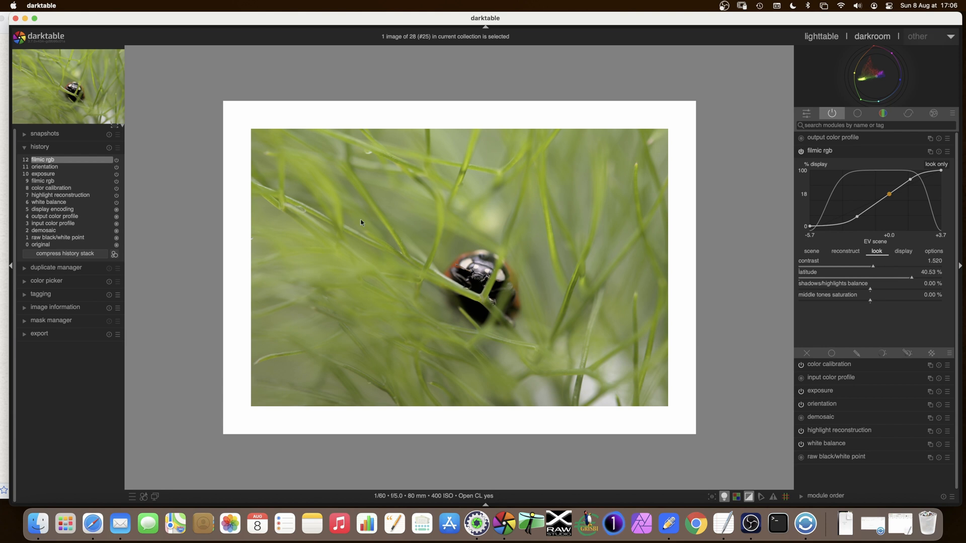
{"action": "left_click", "coordinate": [830, 152]}
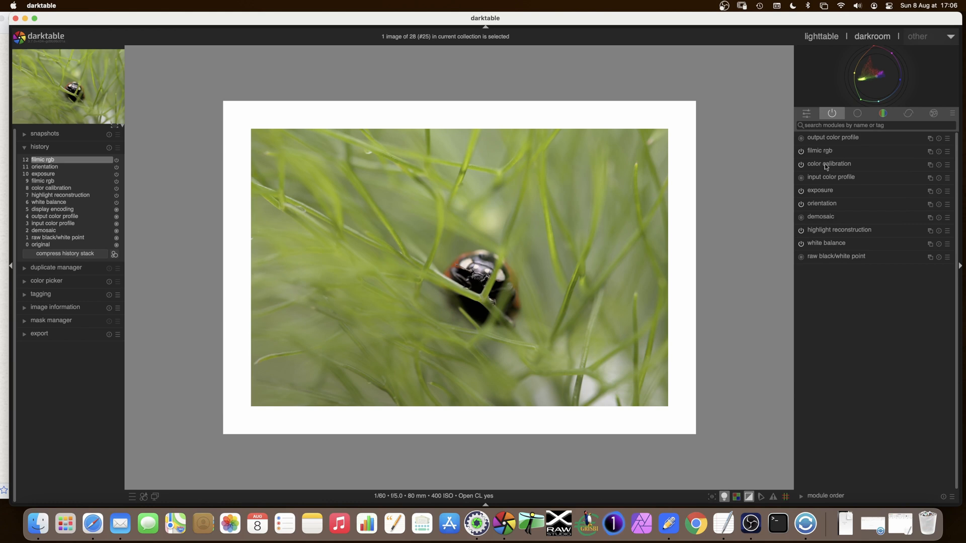
- Turn off color assessment mode and set the color calibration illuminant hue to 69.9°
{"action": "left_click", "coordinate": [824, 164]}
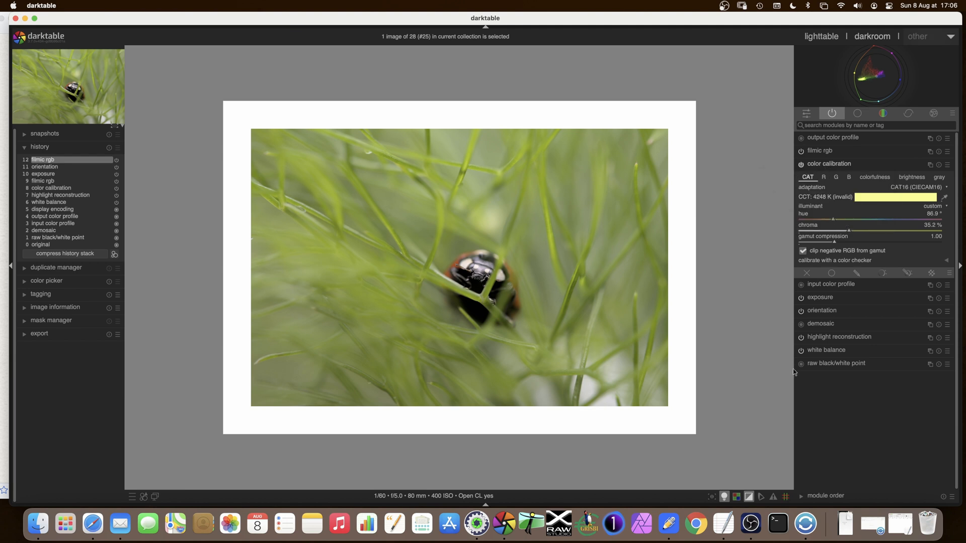
{"action": "left_click", "coordinate": [725, 499]}
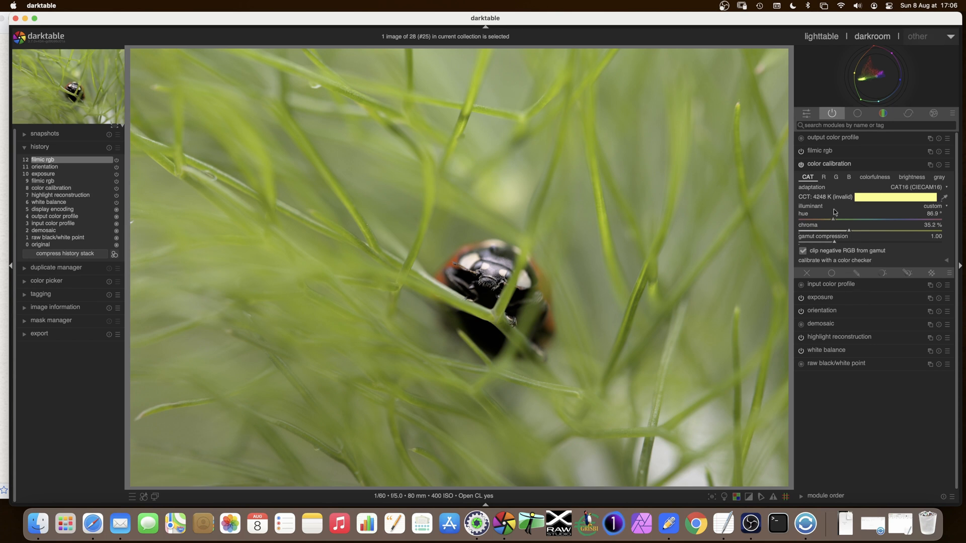
{"action": "left_click_drag", "start_coordinate": [833, 221], "coordinate": [827, 223]}
{"action": "left_click_drag", "start_coordinate": [827, 220], "coordinate": [826, 220]}
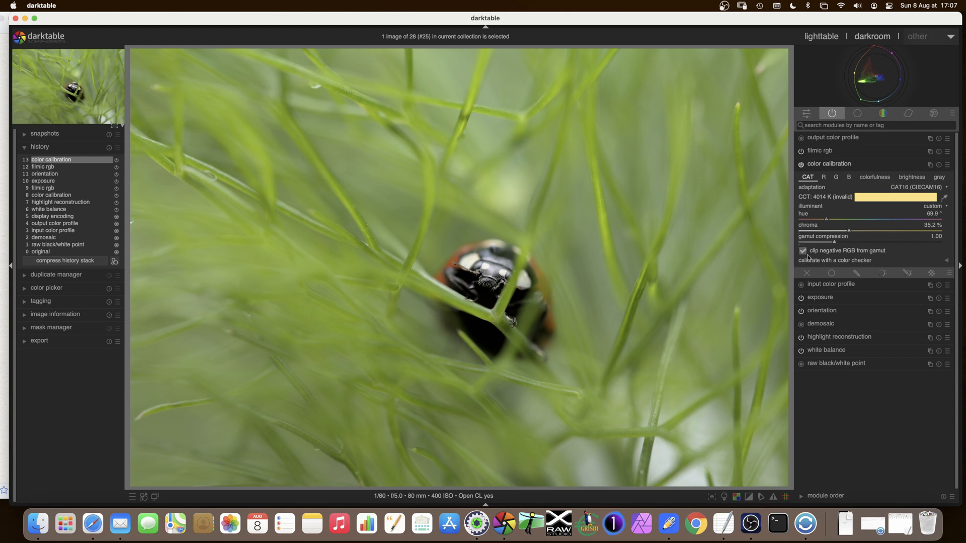
- Add a parametric mask to color calibration on the hz channel, picking its input range from the green foliage left of the ladybird
{"action": "left_click", "coordinate": [885, 275]}
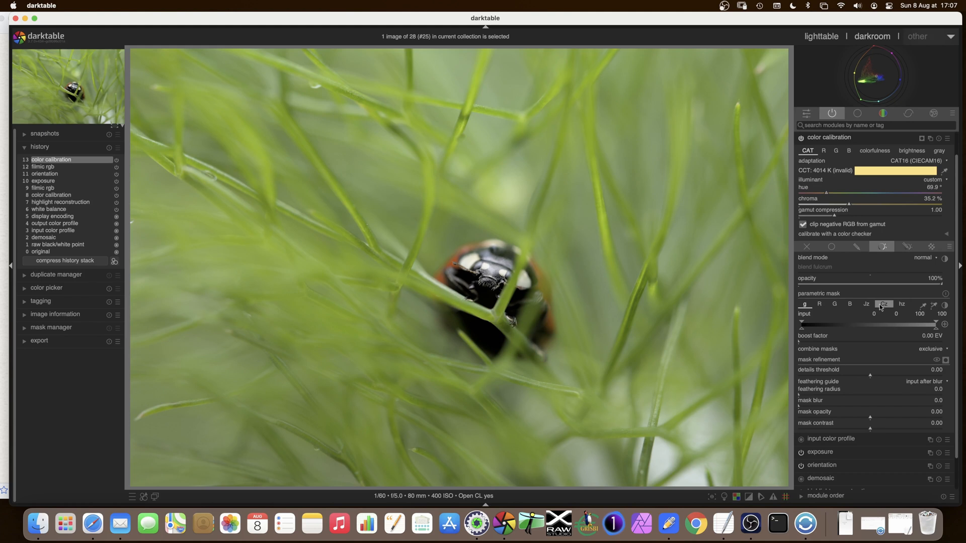
{"action": "left_click", "coordinate": [898, 304]}
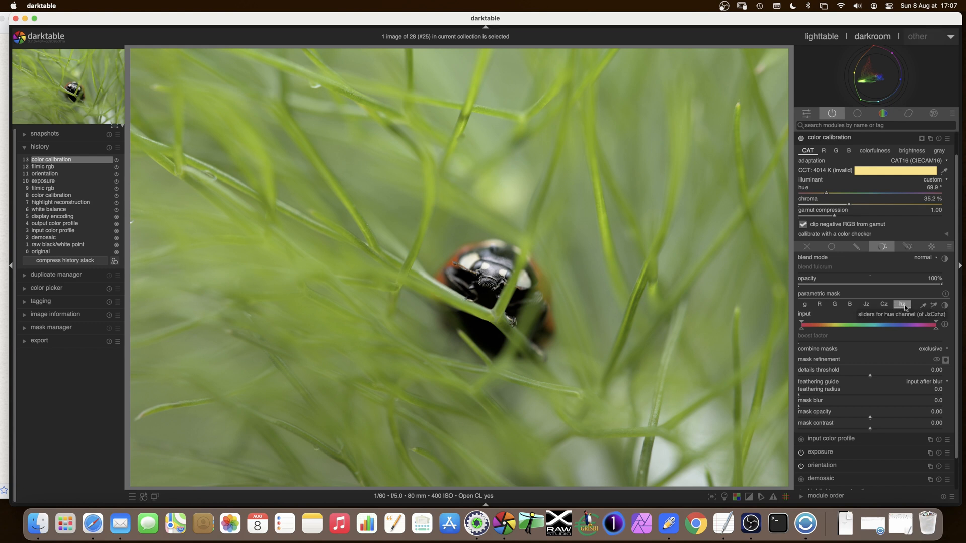
{"action": "left_click", "coordinate": [933, 305]}
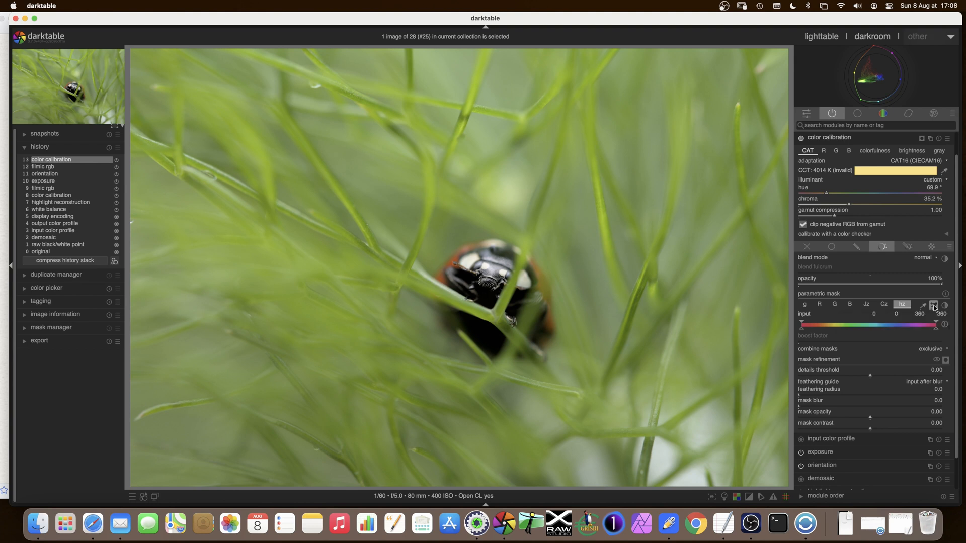
{"action": "left_click_drag", "start_coordinate": [147, 64], "coordinate": [405, 479]}
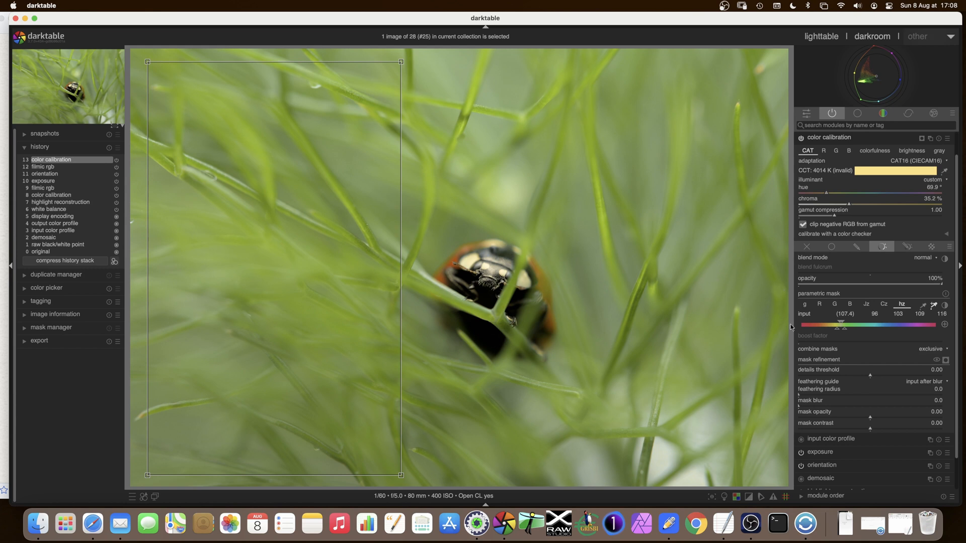
- Display the color calibration mask overlay and adjust the hz input range to 102, 106, 109 and 141
{"action": "left_click", "coordinate": [945, 360]}
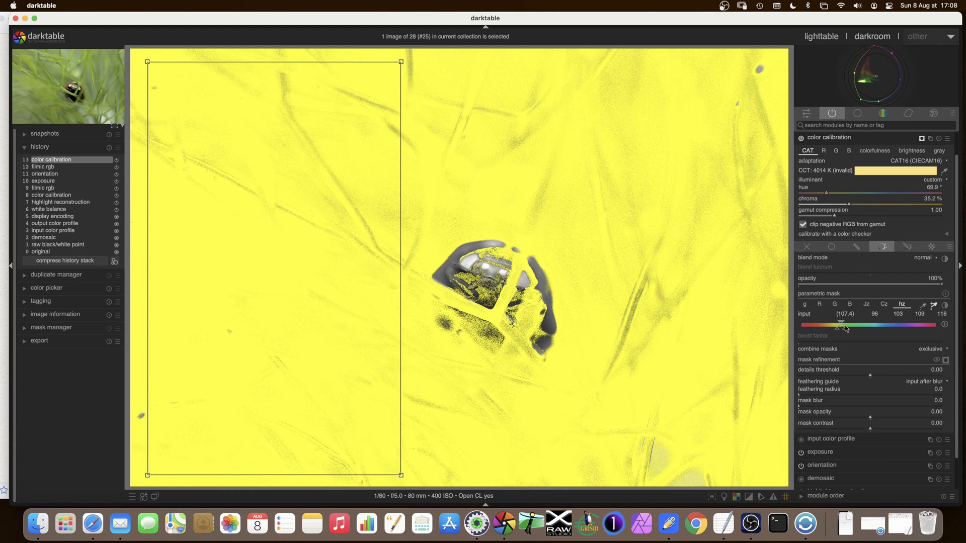
{"action": "mouse_move", "coordinate": [845, 332]}
{"action": "left_mouse_down"}
{"action": "mouse_move", "coordinate": [854, 332]}
{"action": "mouse_move", "coordinate": [840, 332]}
{"action": "left_mouse_up"}
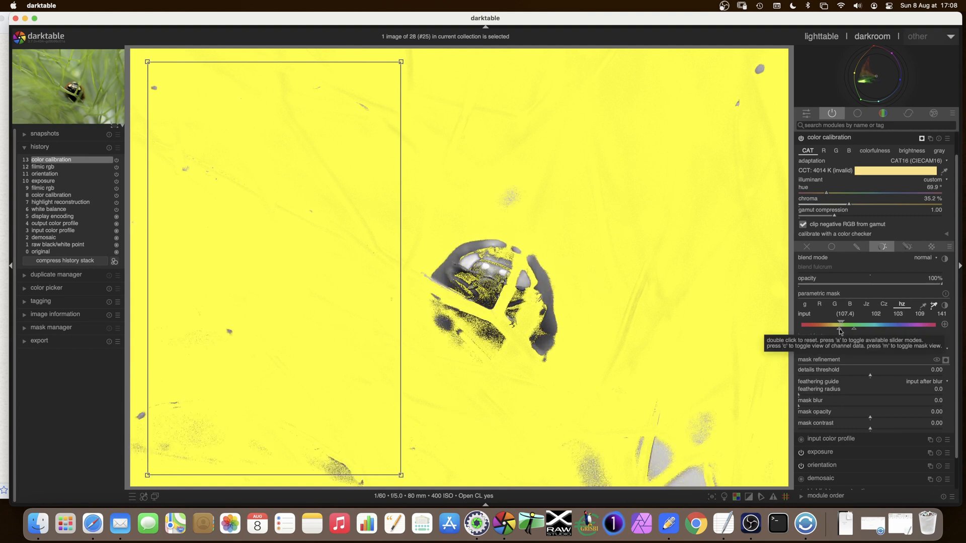
{"action": "left_click", "coordinate": [840, 325]}
{"action": "left_click_drag", "start_coordinate": [841, 323], "coordinate": [841, 323]}
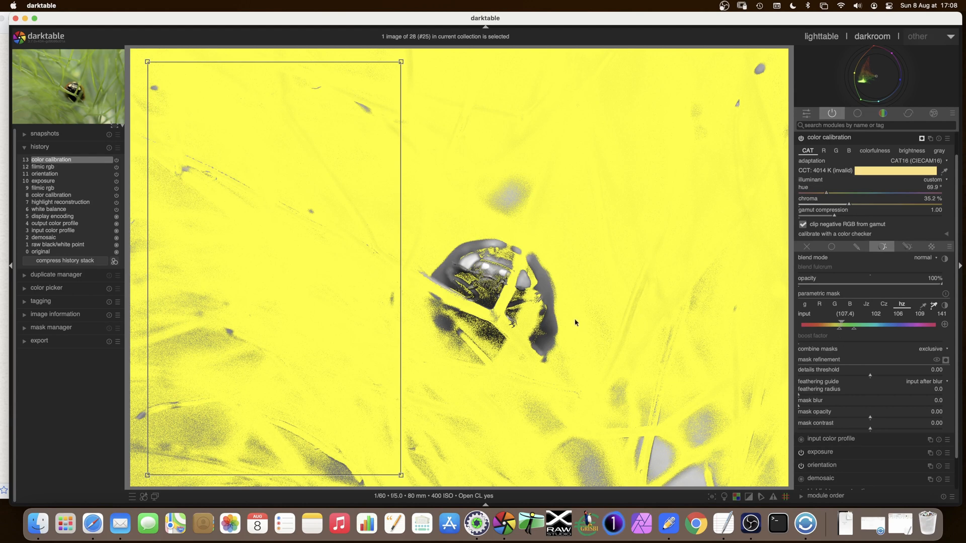
- Set the mask's feathering radius to 3.3
{"action": "left_click", "coordinate": [804, 397]}
{"action": "left_click", "coordinate": [799, 397]}
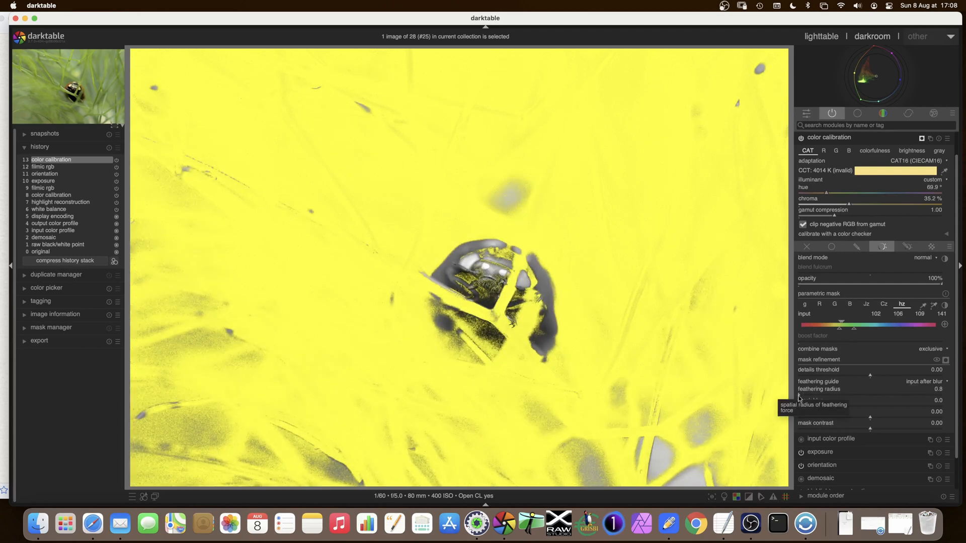
{"action": "left_click", "coordinate": [800, 397]}
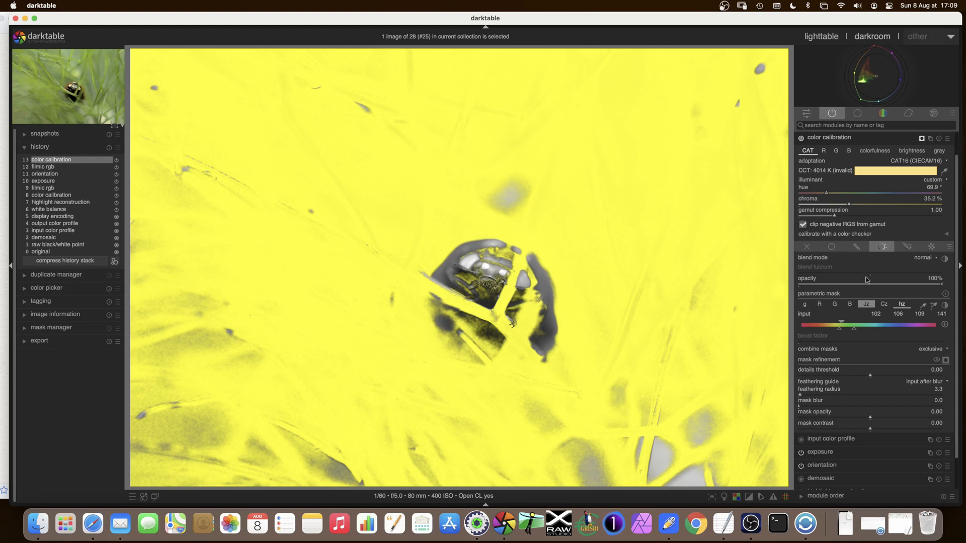
- Switch to a drawn and parametric mask and draw a closed path around the ladybird
{"action": "left_click", "coordinate": [908, 248]}
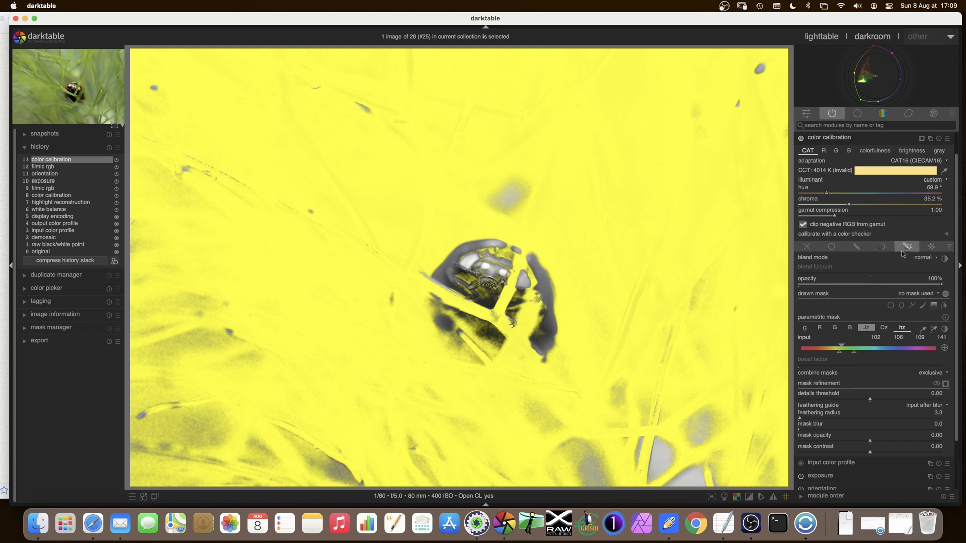
{"action": "left_click", "coordinate": [912, 306]}
{"action": "mouse_move", "coordinate": [465, 232]}
{"action": "left_mouse_down"}
{"action": "mouse_move", "coordinate": [414, 276]}
{"action": "mouse_move", "coordinate": [409, 306]}
{"action": "mouse_move", "coordinate": [439, 352]}
{"action": "mouse_move", "coordinate": [558, 364]}
{"action": "mouse_move", "coordinate": [587, 298]}
{"action": "mouse_move", "coordinate": [583, 280]}
{"action": "mouse_move", "coordinate": [513, 228]}
{"action": "left_mouse_up"}
{"action": "right_click", "coordinate": [513, 232]}
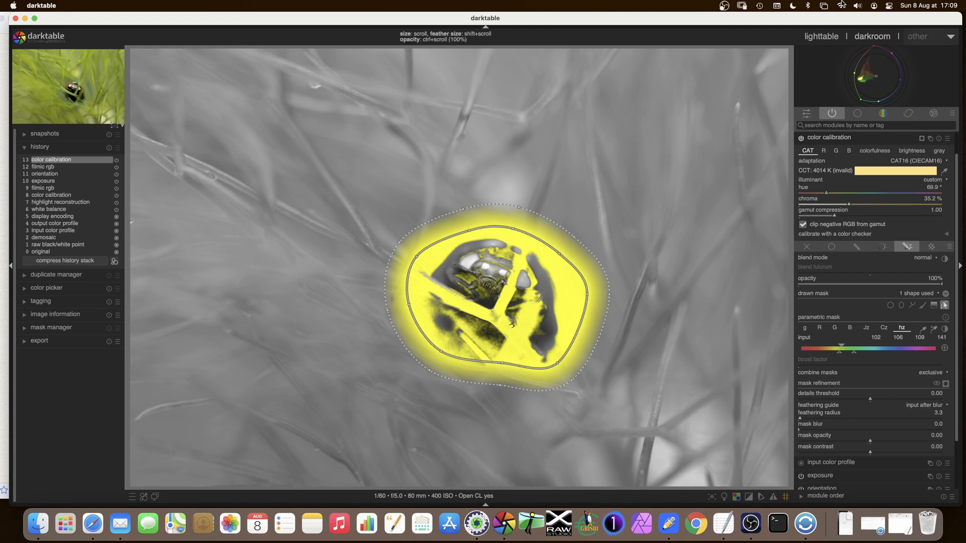
- Set combine masks to inclusive, invert the drawn mask's polarity, and hide the mask overlay and shape outline
{"action": "left_click", "coordinate": [928, 375]}
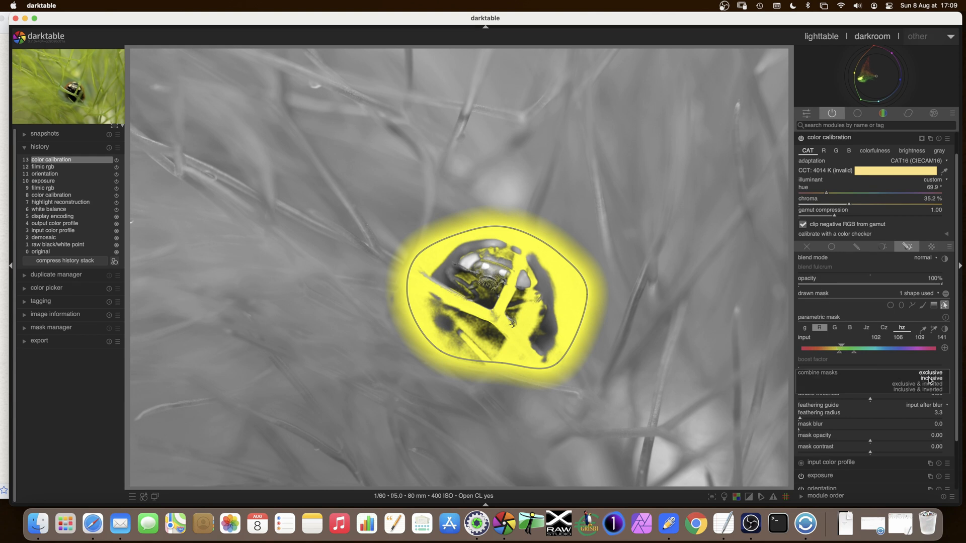
{"action": "left_click", "coordinate": [929, 378]}
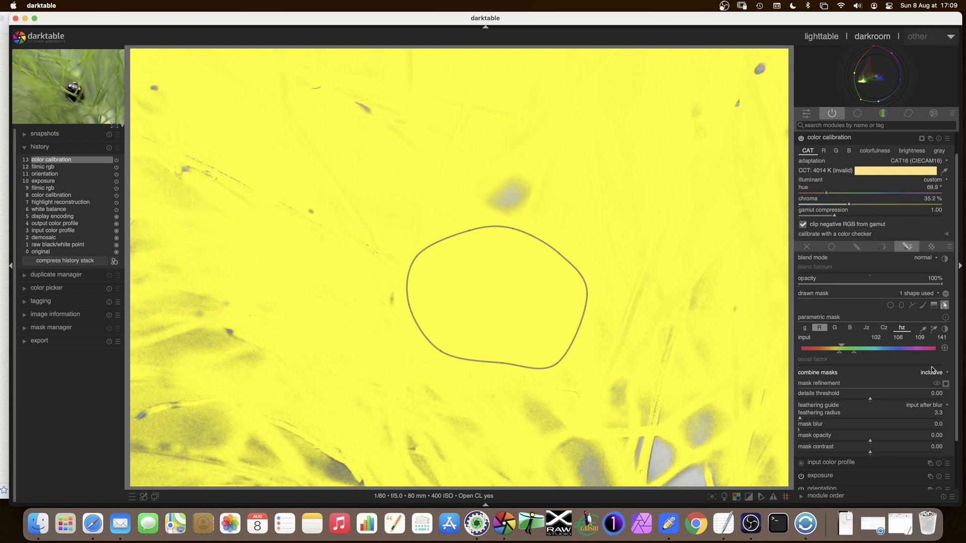
{"action": "left_click", "coordinate": [946, 294]}
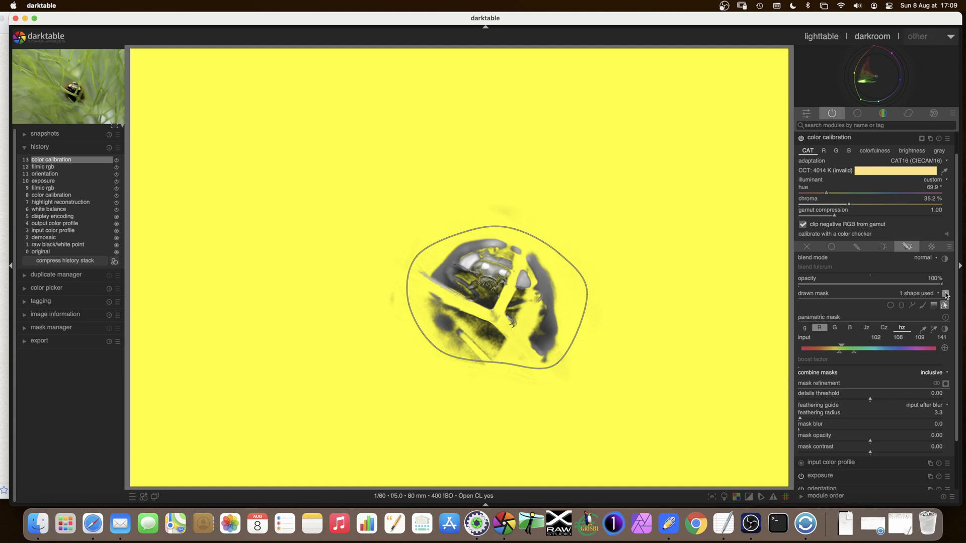
{"action": "mouse_move", "coordinate": [575, 342]}
{"action": "mouse_move", "coordinate": [438, 264]}
{"action": "left_click", "coordinate": [946, 384]}
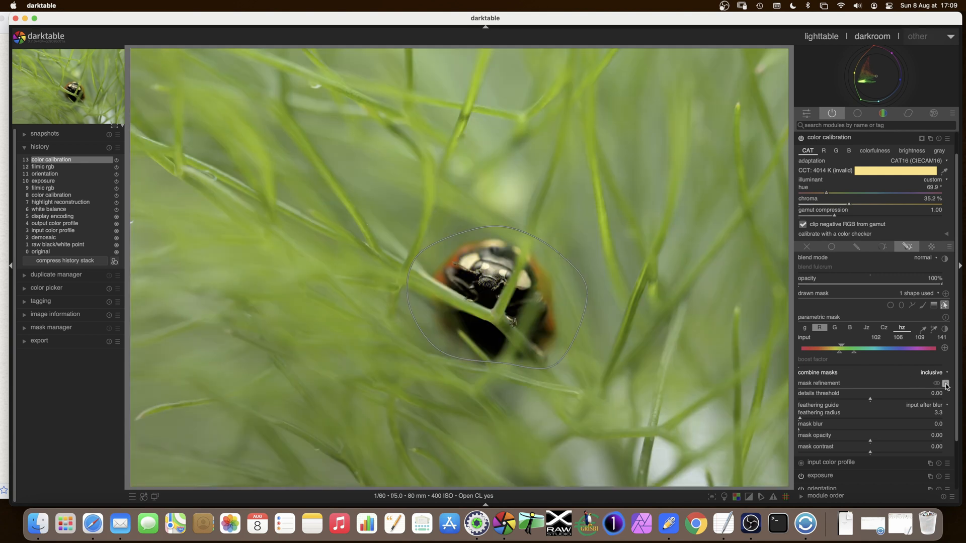
{"action": "left_click", "coordinate": [945, 305]}
{"action": "scroll", "coordinate": [858, 211], "scroll_direction": "up", "scroll_amount": 1}
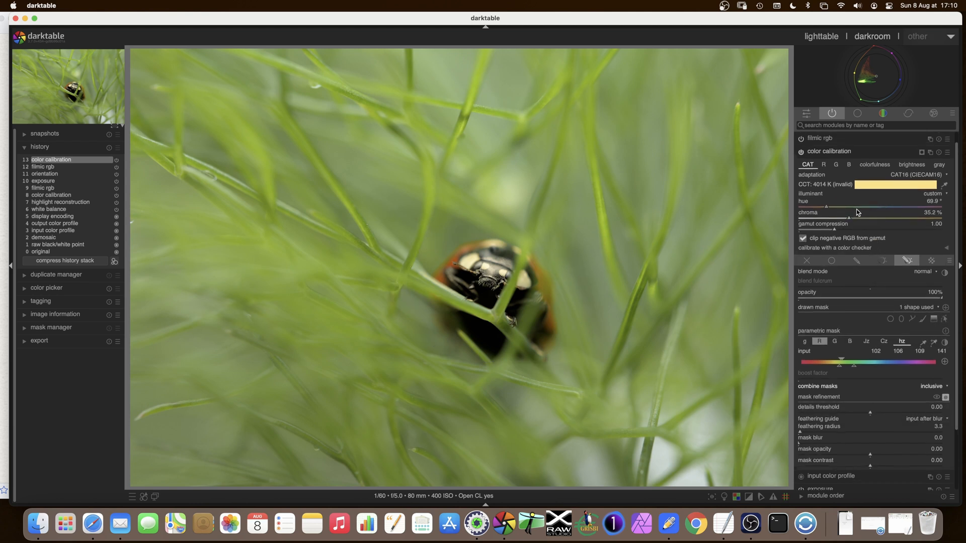
- Compare the photo with color calibration off and on, and collapse the module
{"action": "left_click", "coordinate": [801, 152]}
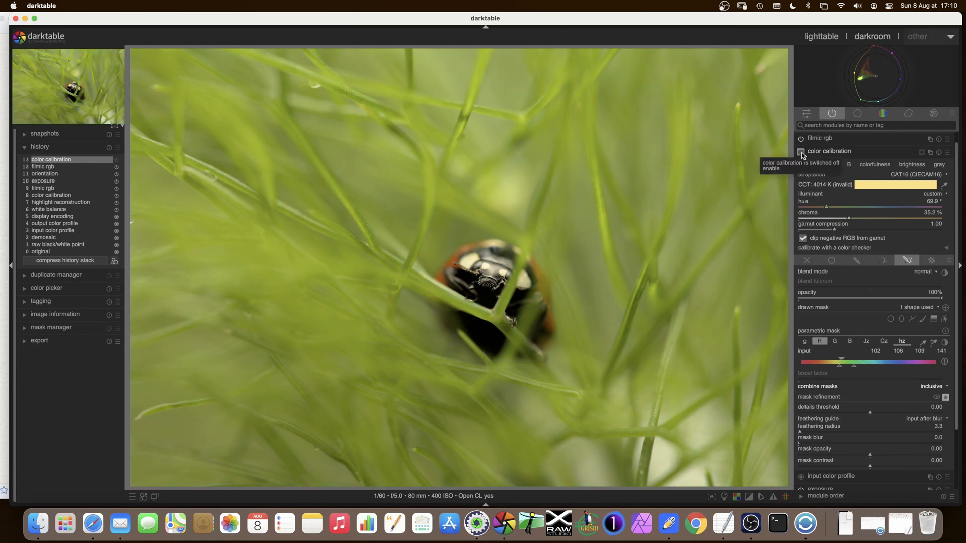
{"action": "left_click", "coordinate": [801, 152]}
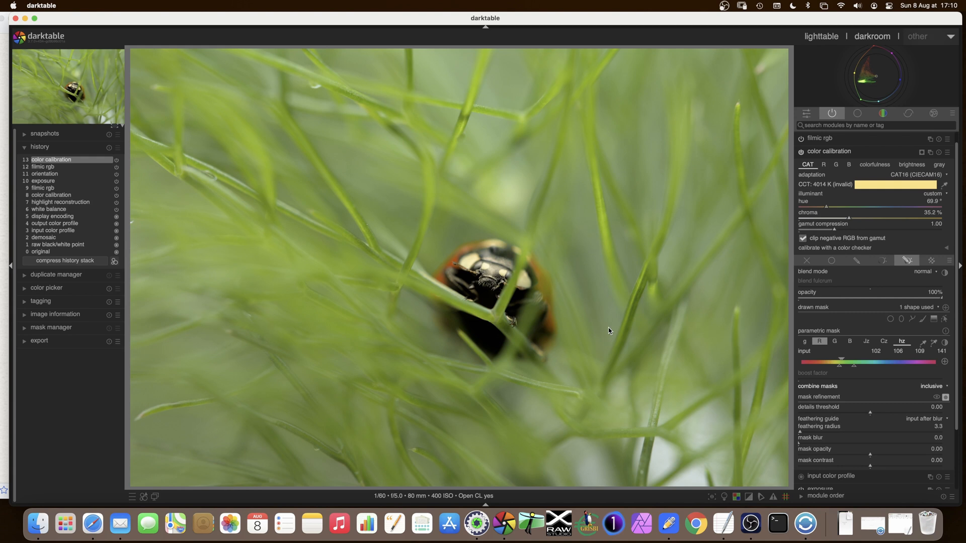
{"action": "left_click", "coordinate": [830, 153]}
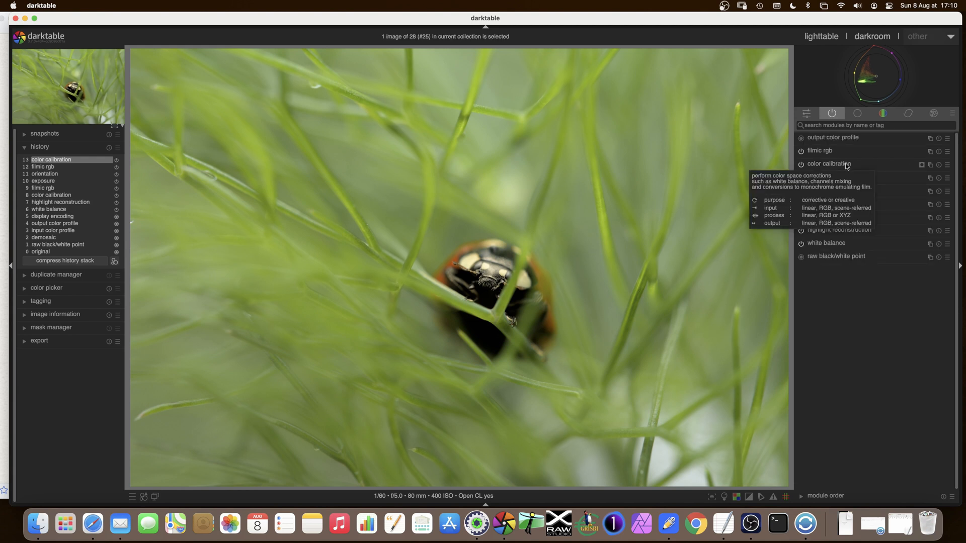
- Create a new instance of color calibration and rename it ladybird
{"action": "left_click", "coordinate": [930, 166]}
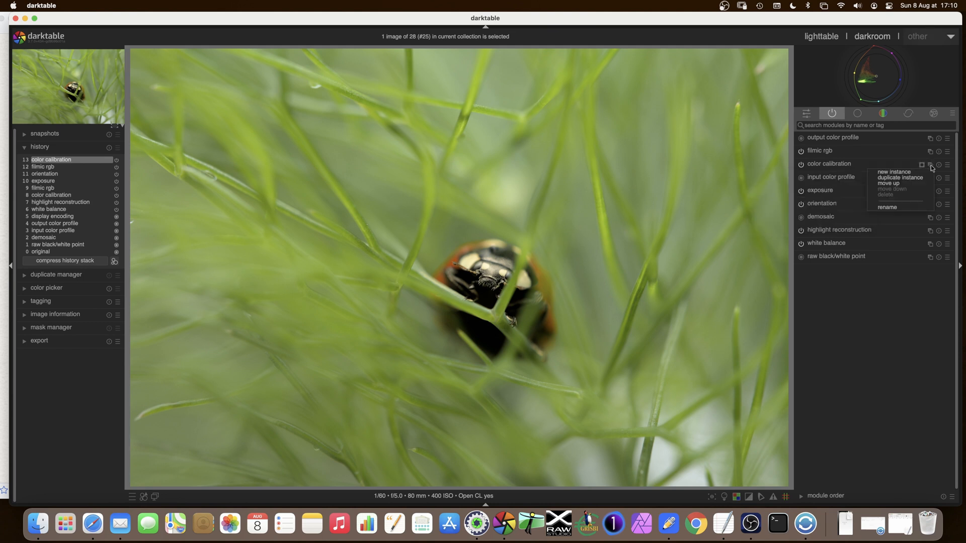
{"action": "left_click", "coordinate": [904, 173]}
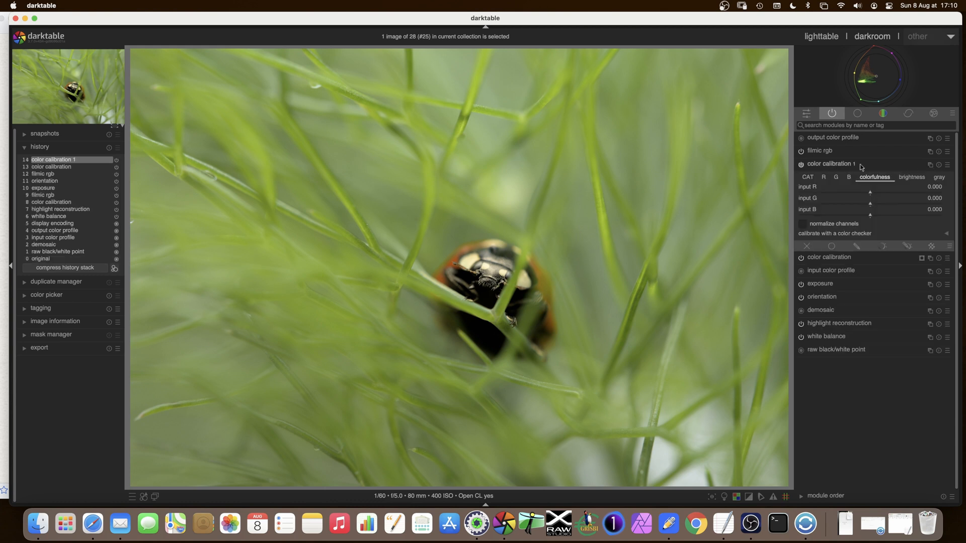
{"action": "left_click", "coordinate": [929, 165]}
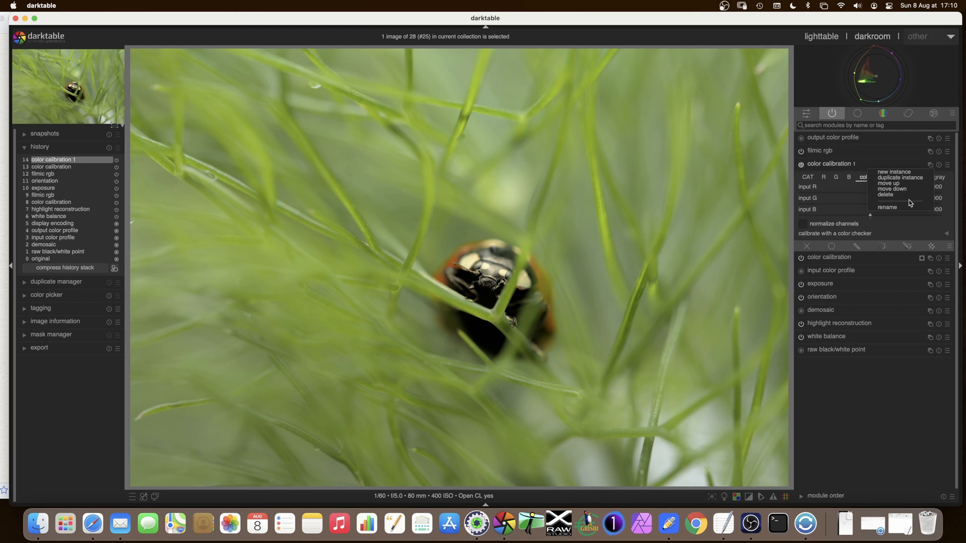
{"action": "left_click", "coordinate": [909, 207]}
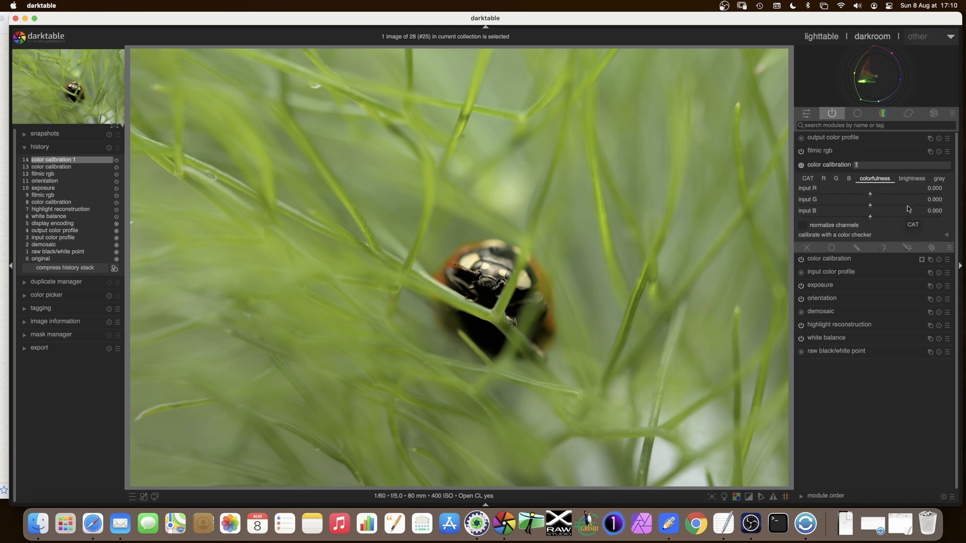
{"action": "key", "text": "BackSpace"}
{"action": "type", "text": "ladybird"}
{"action": "key", "text": "Return"}
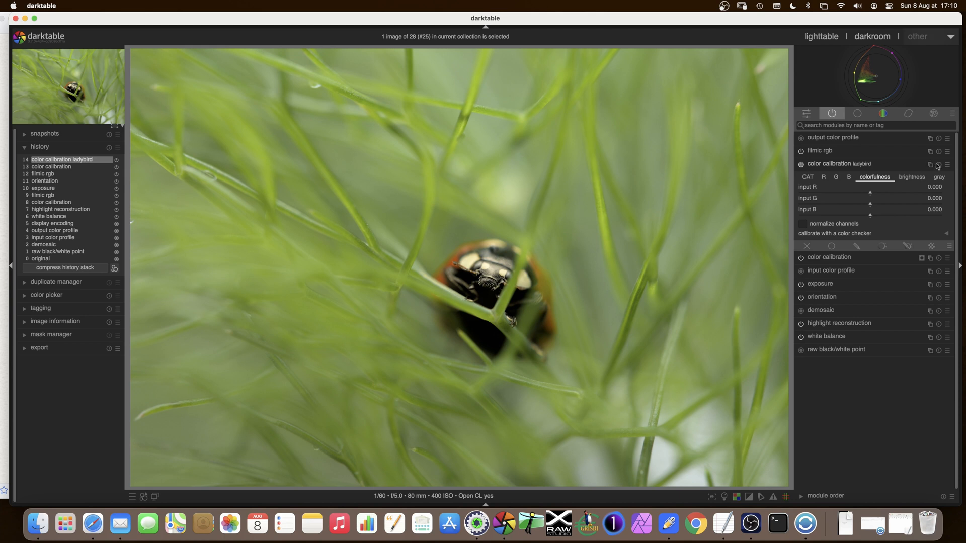
- Set the ladybird instance's adaptation to CAT16 (CIECAM16) and pick its illuminant from a small area on the ladybird's face
{"action": "left_click", "coordinate": [808, 178]}
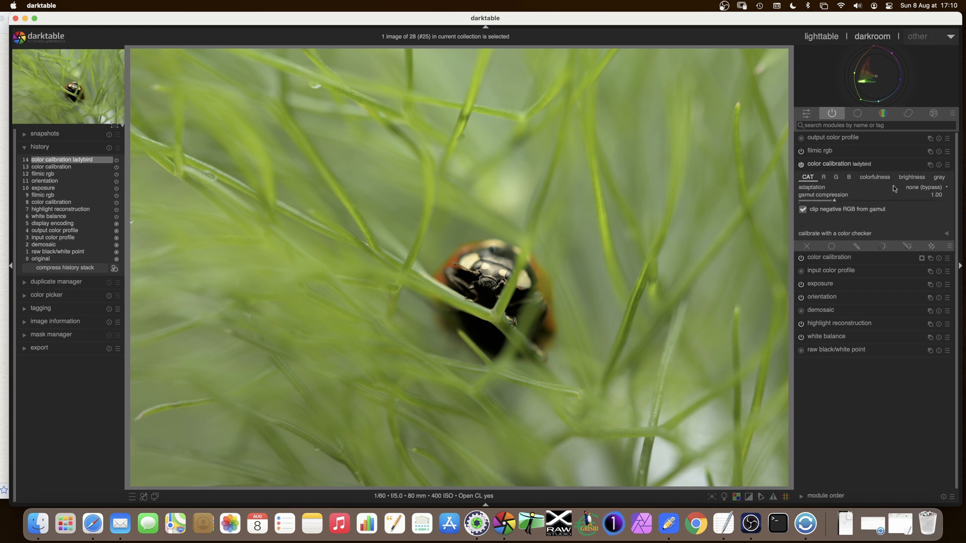
{"action": "left_click", "coordinate": [823, 179]}
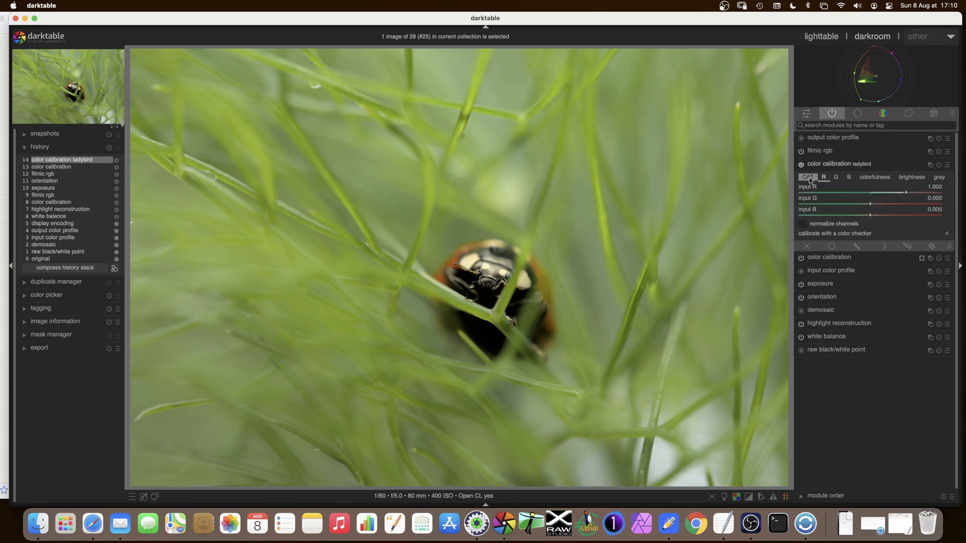
{"action": "left_click", "coordinate": [836, 178]}
{"action": "left_click", "coordinate": [849, 178]}
{"action": "left_click", "coordinate": [807, 178]}
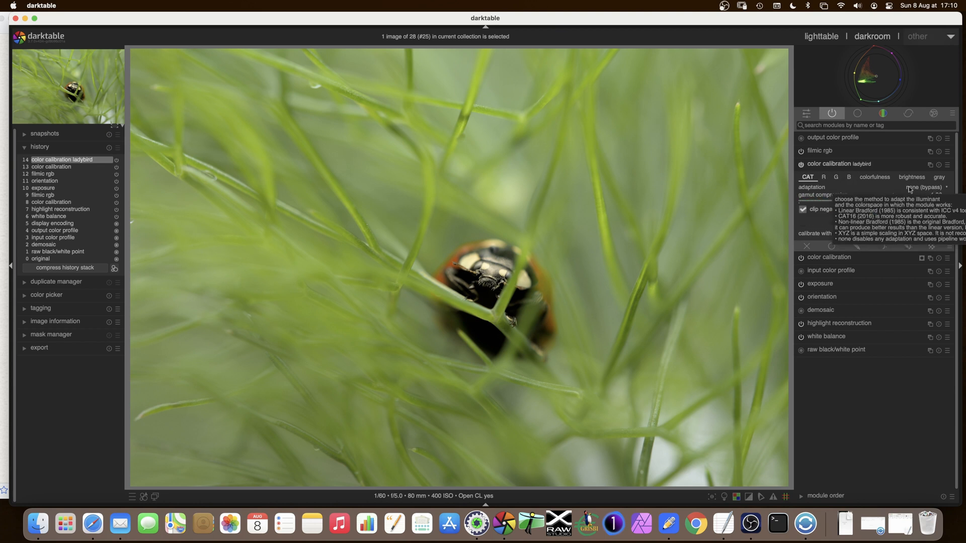
{"action": "left_click", "coordinate": [914, 190]}
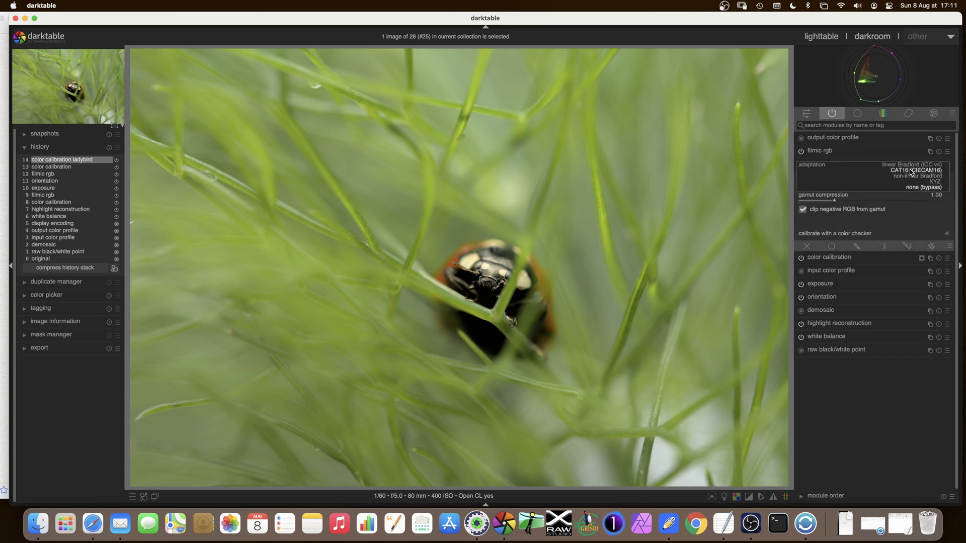
{"action": "left_click", "coordinate": [912, 172]}
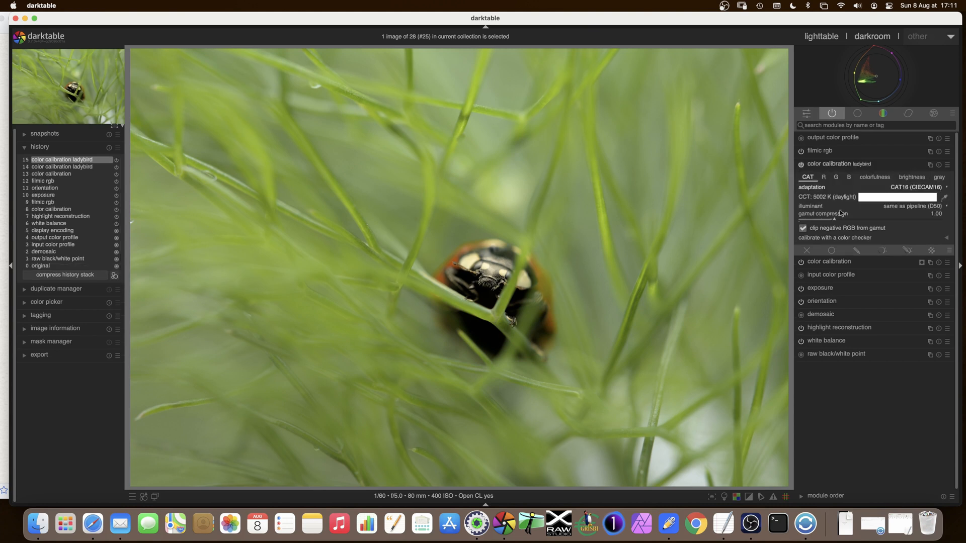
{"action": "left_click", "coordinate": [944, 198]}
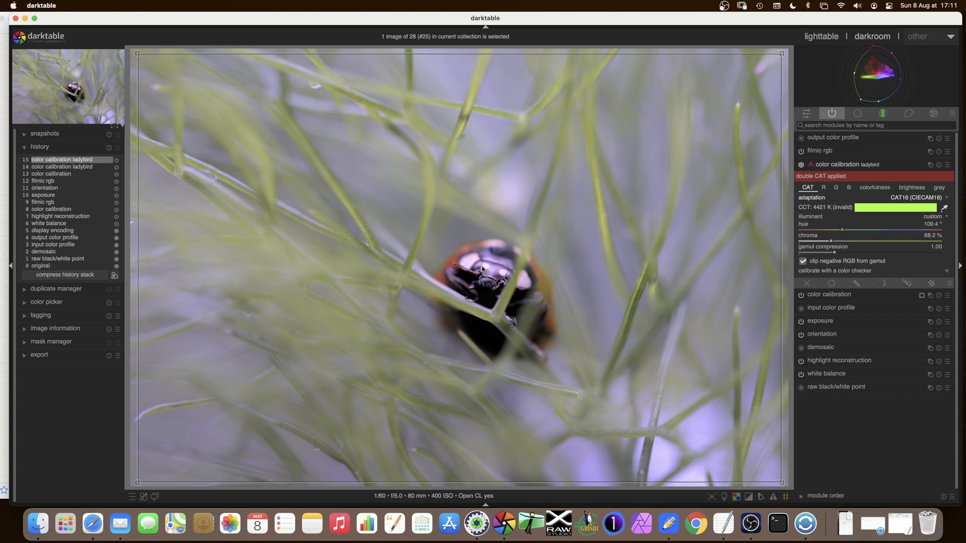
{"action": "left_click_drag", "start_coordinate": [481, 267], "coordinate": [495, 285]}
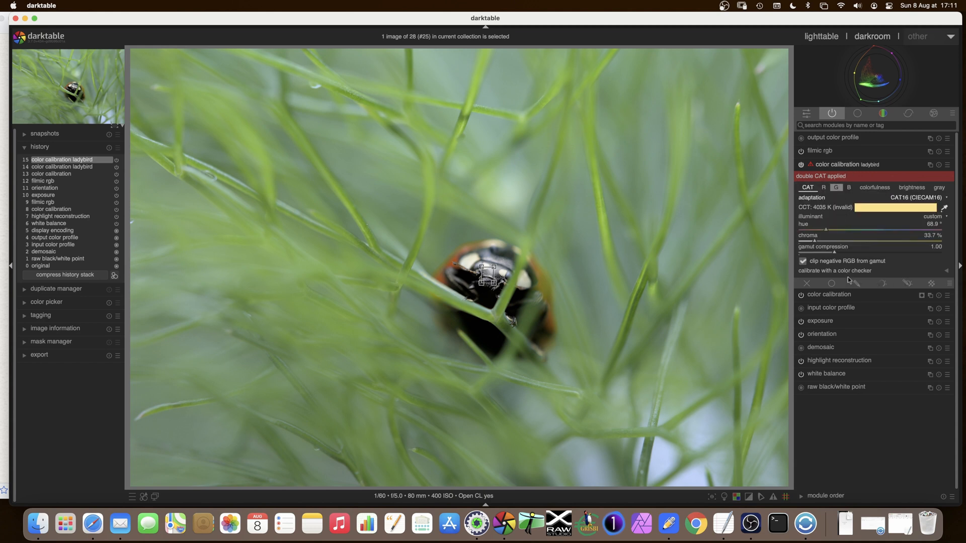
- Add a parametric mask to the ladybird instance on the hz channel, picking its input range from the foliage left of the ladybird
{"action": "left_click", "coordinate": [881, 285]}
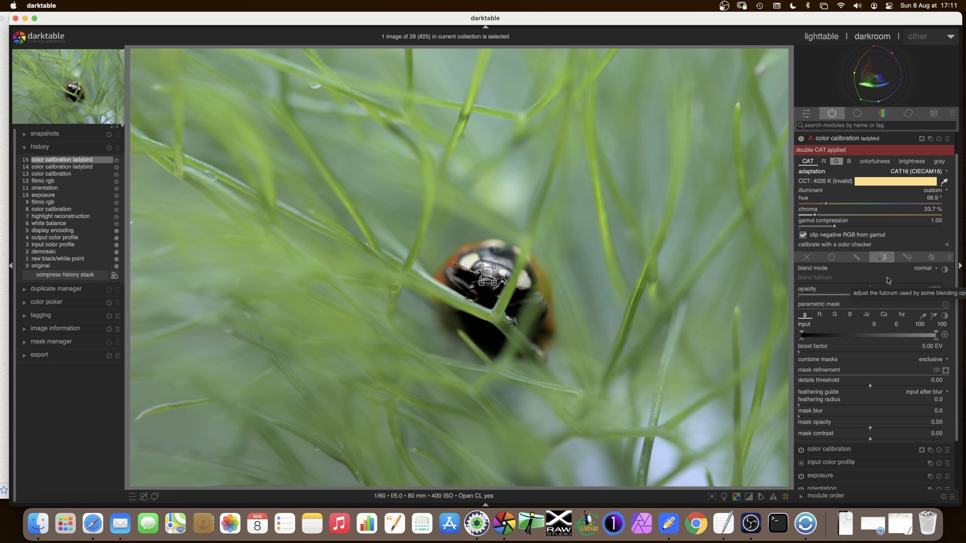
{"action": "left_click", "coordinate": [902, 315]}
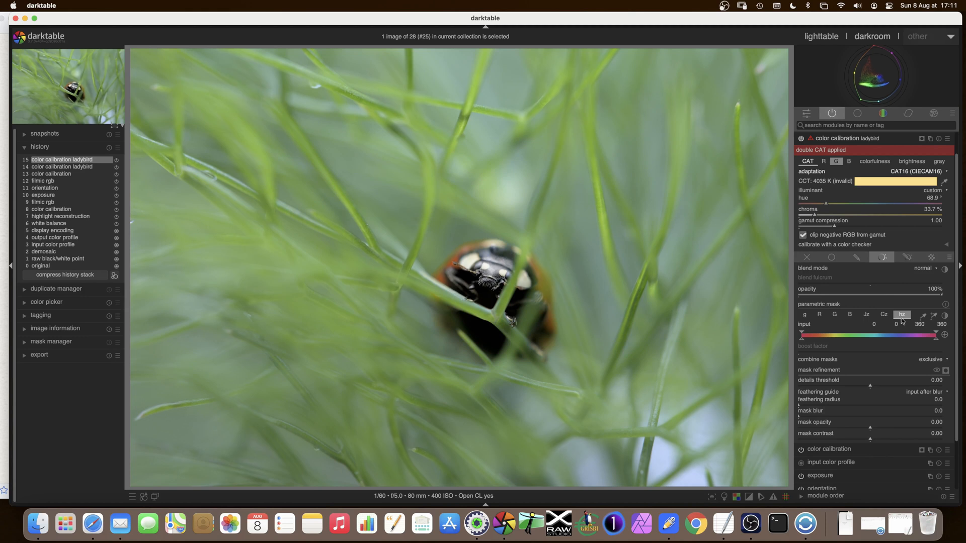
{"action": "left_click", "coordinate": [934, 316]}
{"action": "mouse_move", "coordinate": [404, 463]}
{"action": "left_mouse_down"}
{"action": "mouse_move", "coordinate": [434, 470]}
{"action": "mouse_move", "coordinate": [401, 470]}
{"action": "left_mouse_up"}
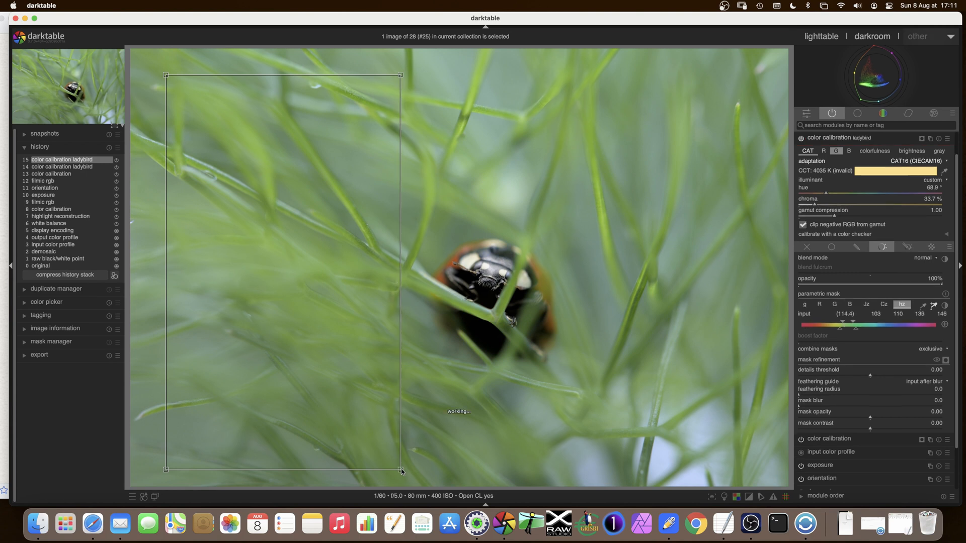
- Display the ladybird instance's mask overlay and invert the polarity of the hz input range
{"action": "left_click", "coordinate": [946, 370]}
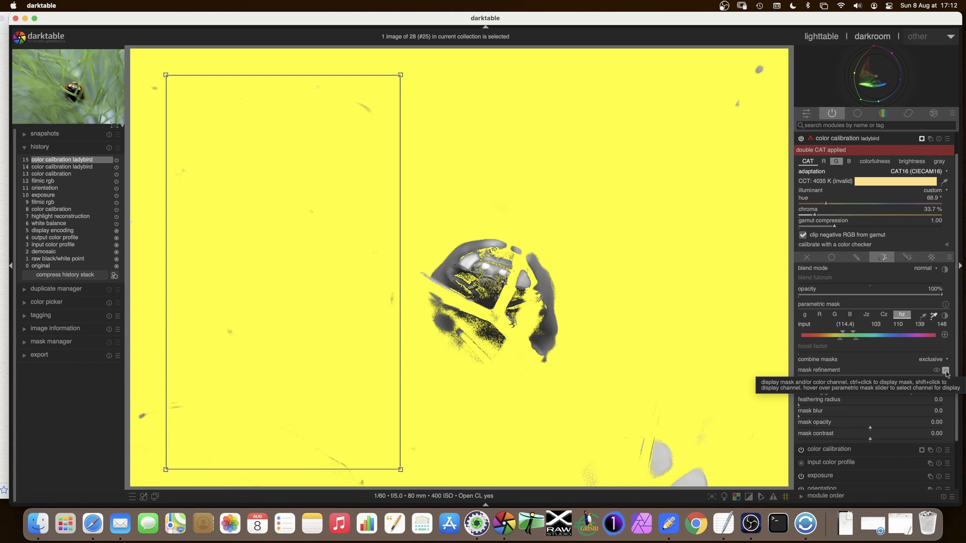
{"action": "left_click", "coordinate": [946, 371]}
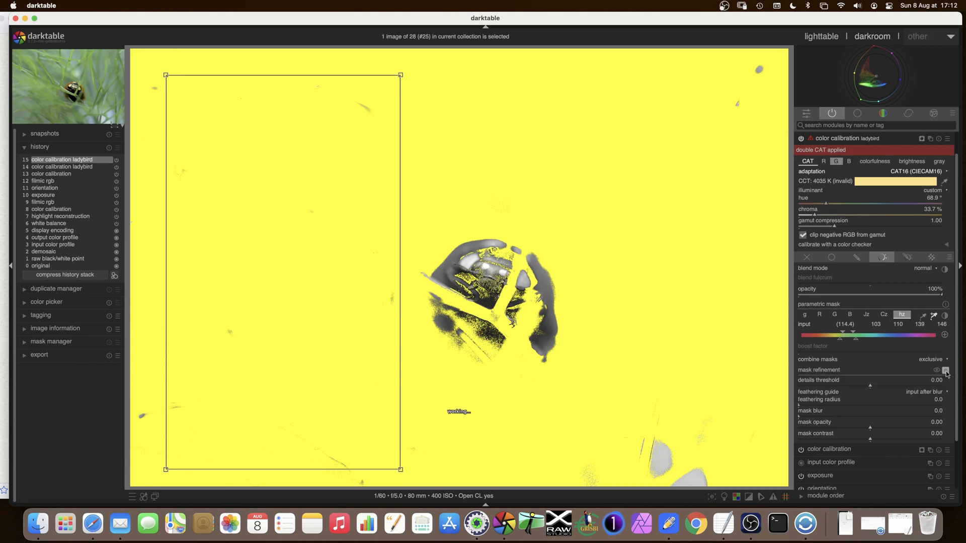
{"action": "left_click", "coordinate": [946, 371]}
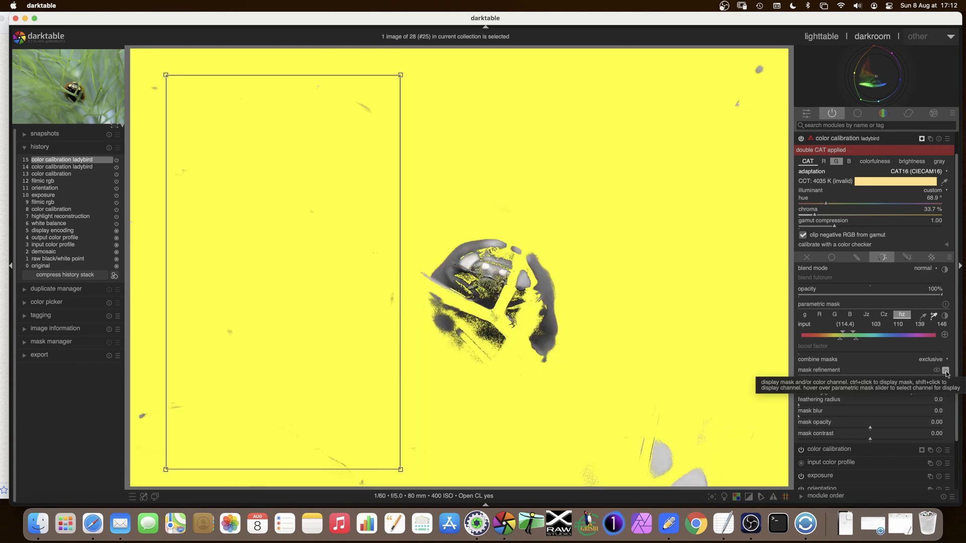
{"action": "left_click", "coordinate": [945, 336]}
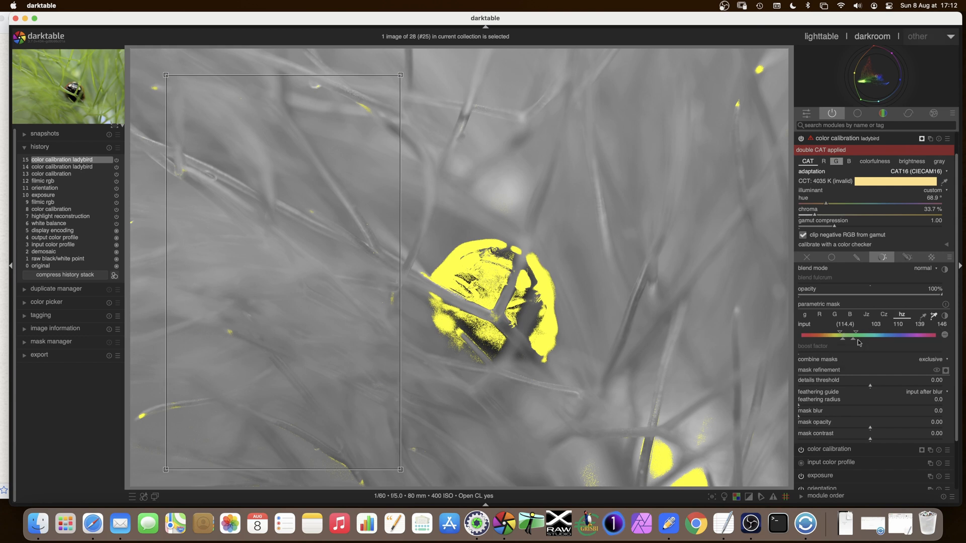
{"action": "scroll", "coordinate": [854, 343], "scroll_direction": "down", "scroll_amount": 1}
{"action": "scroll", "coordinate": [854, 342], "scroll_direction": "up", "scroll_amount": 1}
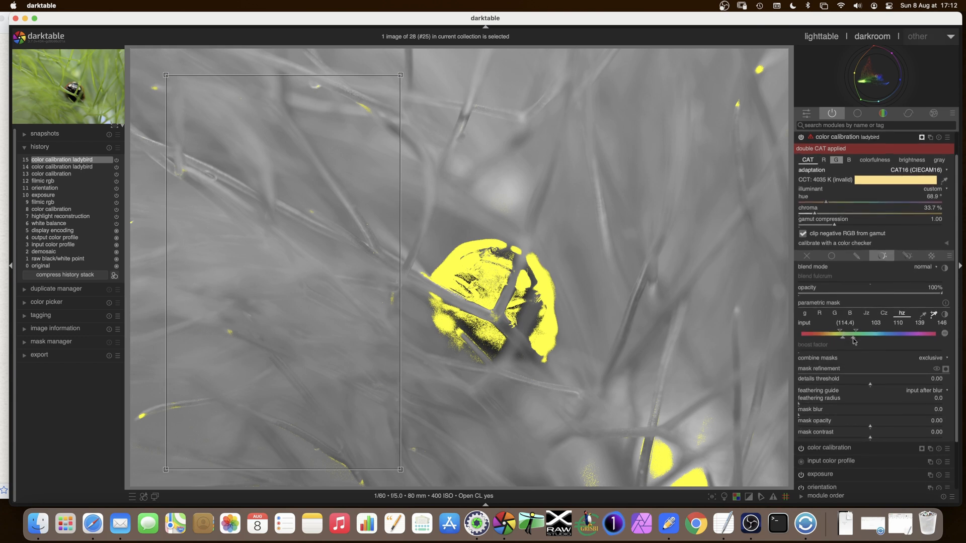
- Re-pick the hz mask's input range from a large area of foliage left of the ladybird
{"action": "mouse_move", "coordinate": [854, 342]}
{"action": "left_mouse_down"}
{"action": "mouse_move", "coordinate": [859, 334]}
{"action": "mouse_move", "coordinate": [843, 336]}
{"action": "left_mouse_up"}
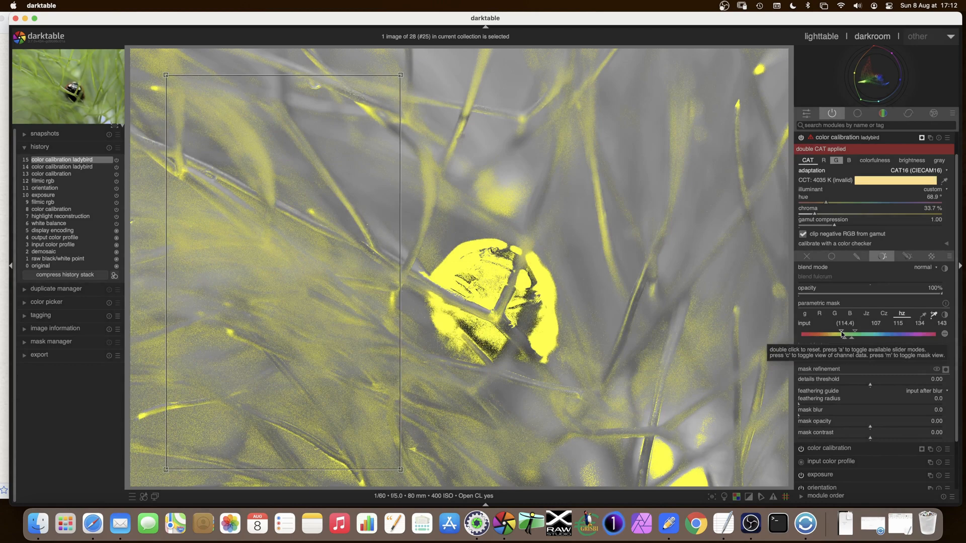
{"action": "left_click_drag", "start_coordinate": [843, 335], "coordinate": [841, 335]}
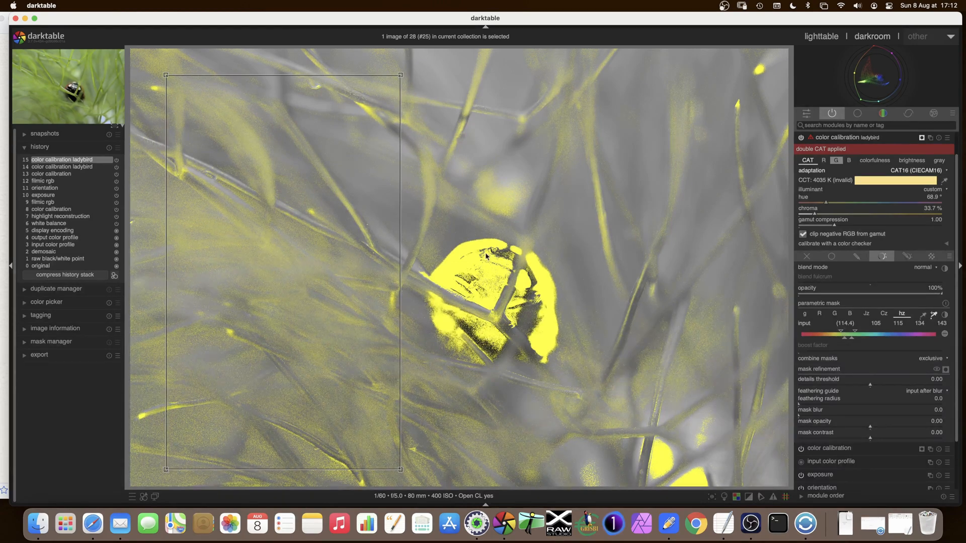
{"action": "left_click", "coordinate": [505, 230]}
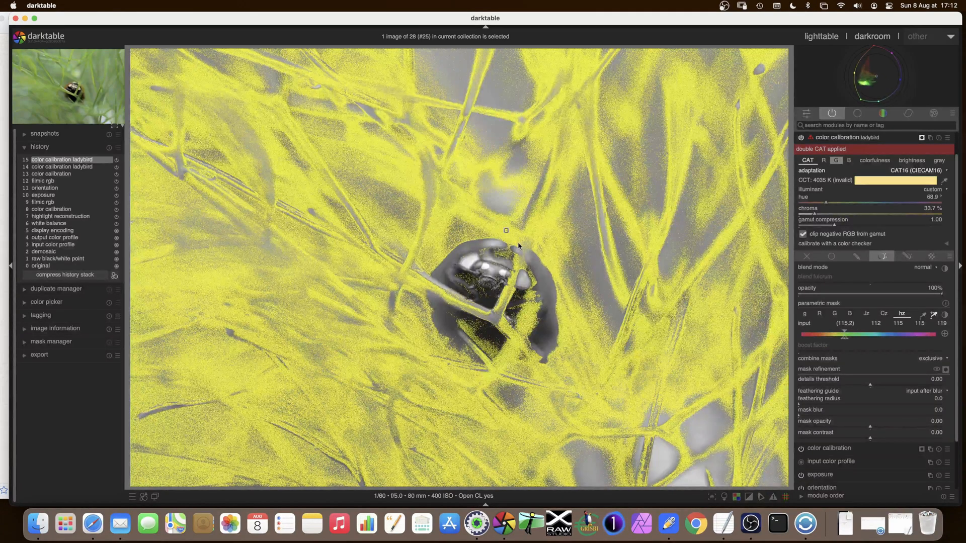
{"action": "left_click_drag", "start_coordinate": [150, 61], "coordinate": [388, 457]}
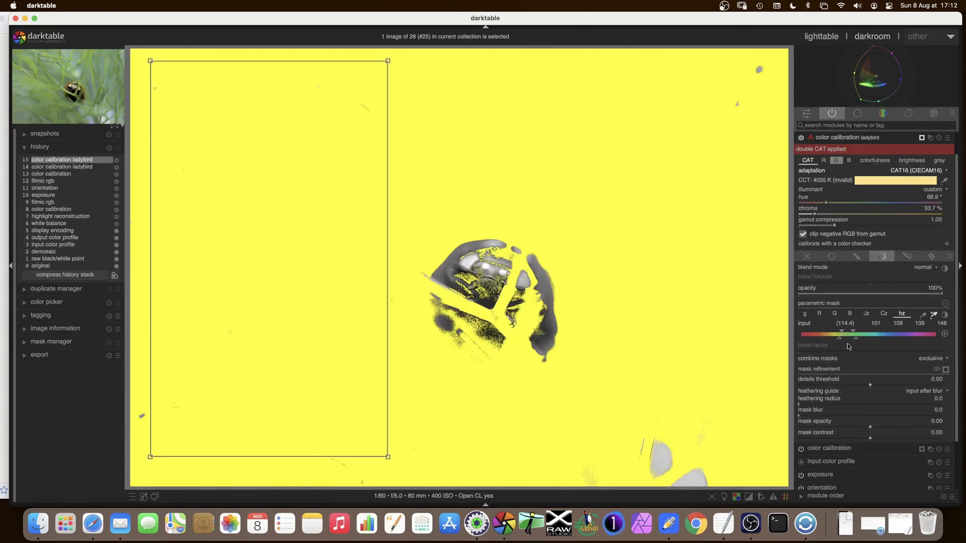
- Switch the ladybird instance to a combined drawn and parametric mask and draw a closed path loosely around the ladybird
{"action": "left_click", "coordinate": [905, 258]}
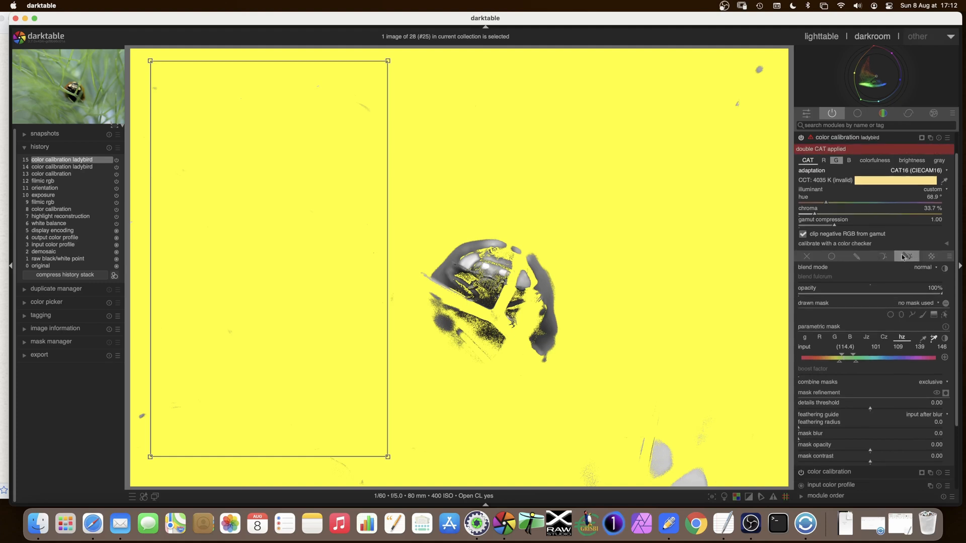
{"action": "left_click", "coordinate": [911, 316]}
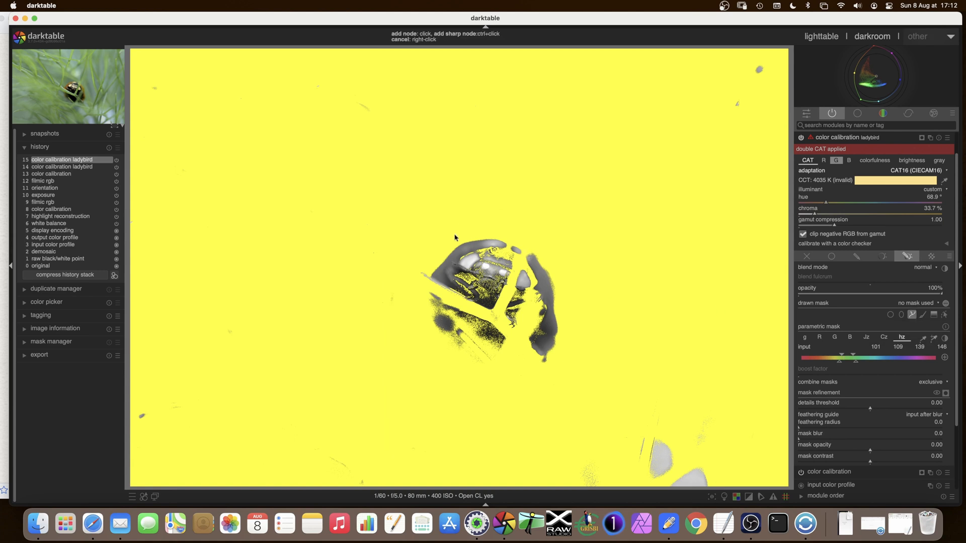
{"action": "left_click", "coordinate": [405, 277]}
{"action": "left_click", "coordinate": [440, 343]}
{"action": "left_click", "coordinate": [502, 369]}
{"action": "left_click", "coordinate": [575, 357]}
{"action": "left_click", "coordinate": [568, 305]}
{"action": "left_click", "coordinate": [547, 240]}
{"action": "right_click", "coordinate": [513, 227]}
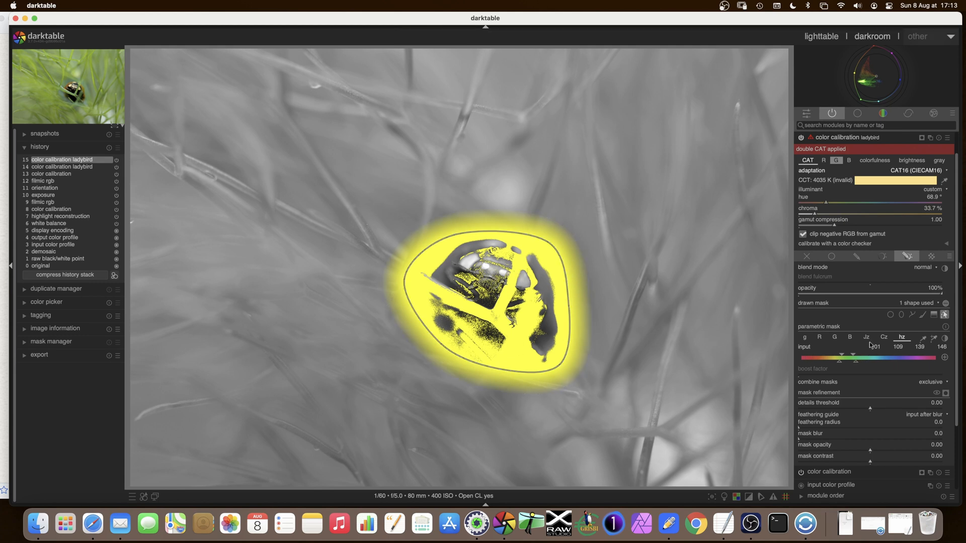
- Try inverting the drawn mask and combining the masks as inclusive, exclusive & inverted and inclusive & inverted, returning to exclusive
{"action": "left_click", "coordinate": [945, 303]}
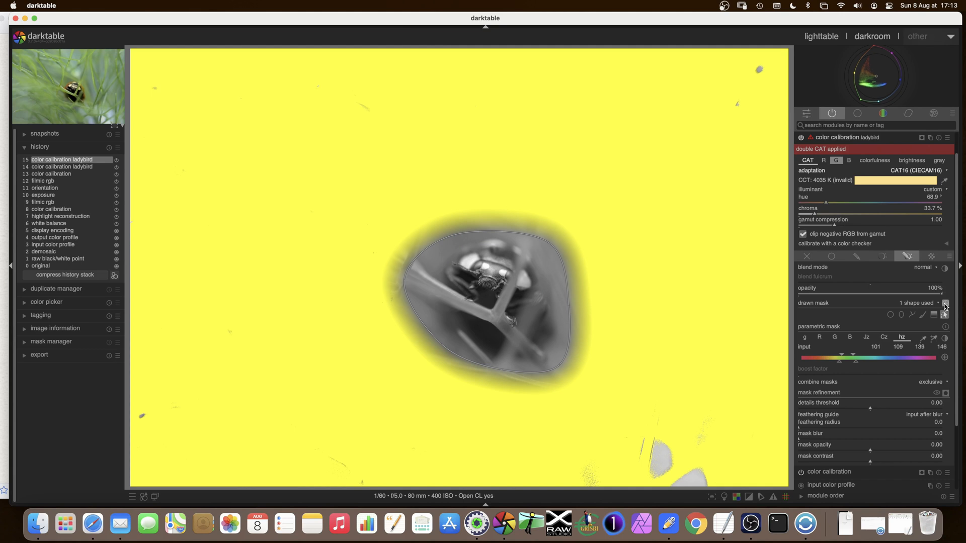
{"action": "left_click", "coordinate": [946, 303]}
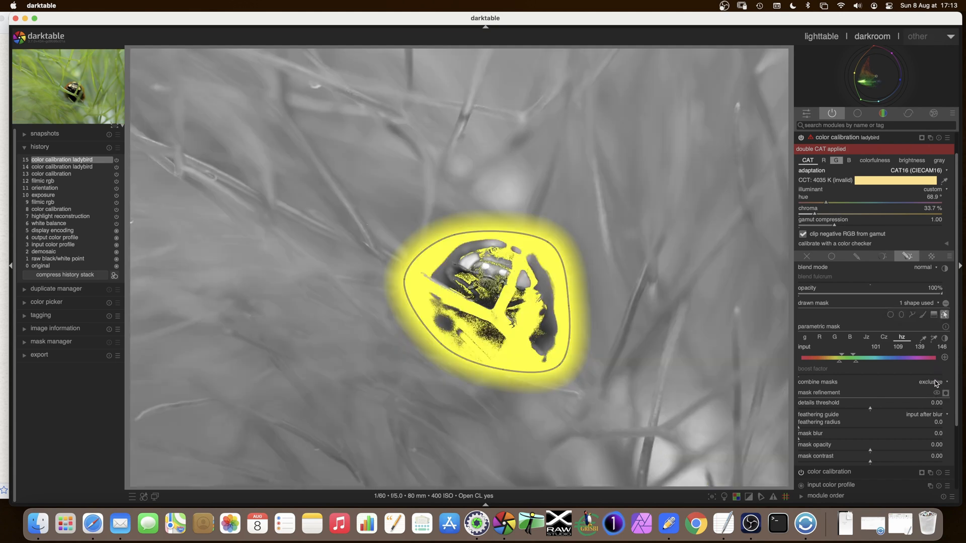
{"action": "left_click", "coordinate": [935, 384]}
{"action": "left_click", "coordinate": [933, 387]}
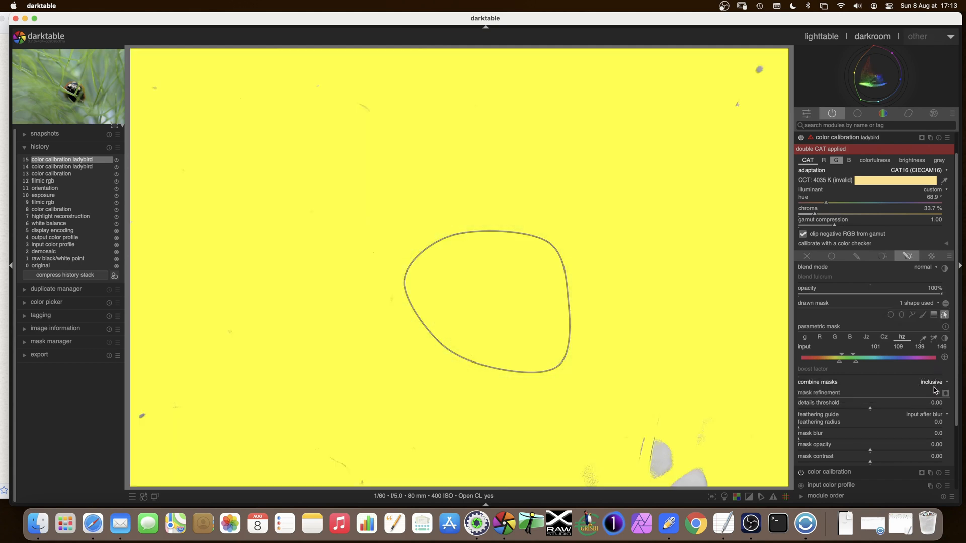
{"action": "scroll", "coordinate": [934, 385], "scroll_direction": "down", "scroll_amount": 1}
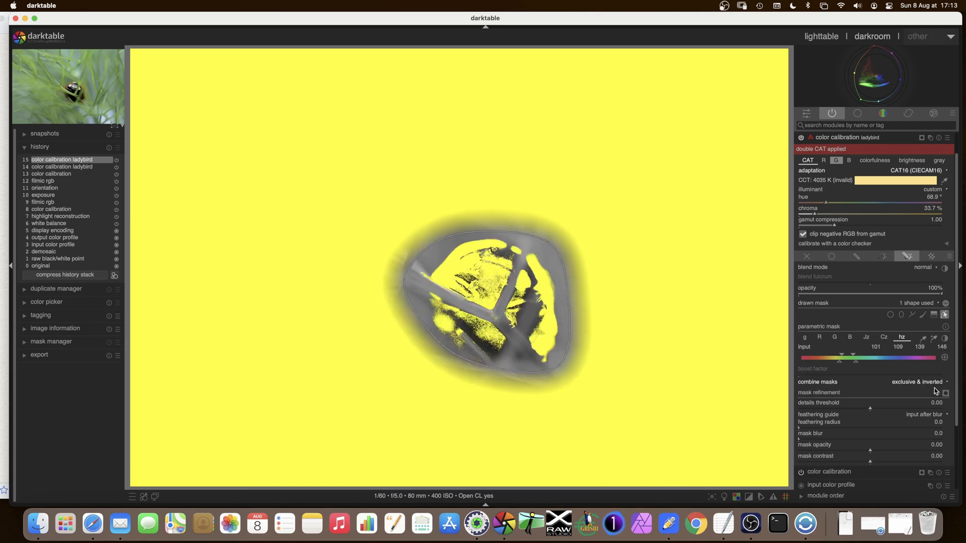
{"action": "scroll", "coordinate": [933, 387], "scroll_direction": "down", "scroll_amount": 1}
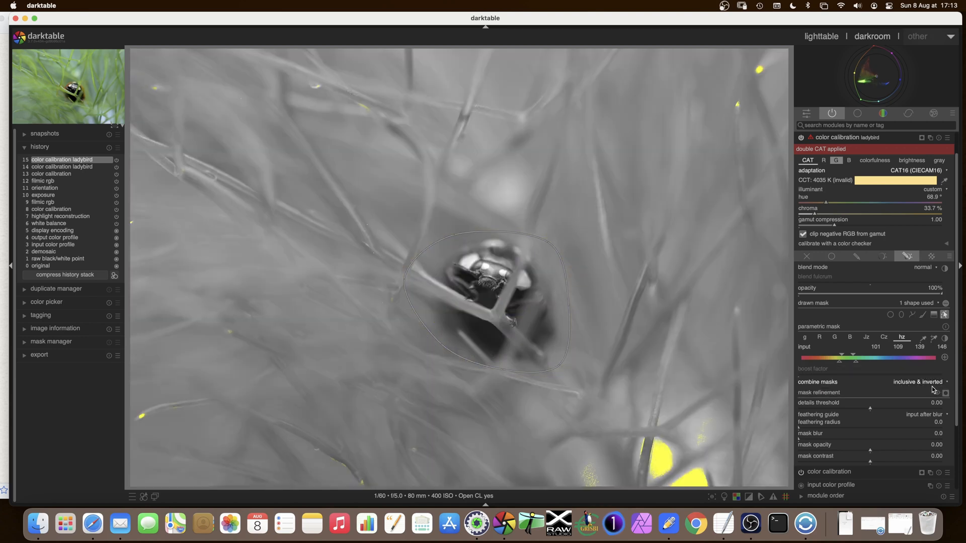
{"action": "left_click", "coordinate": [933, 381]}
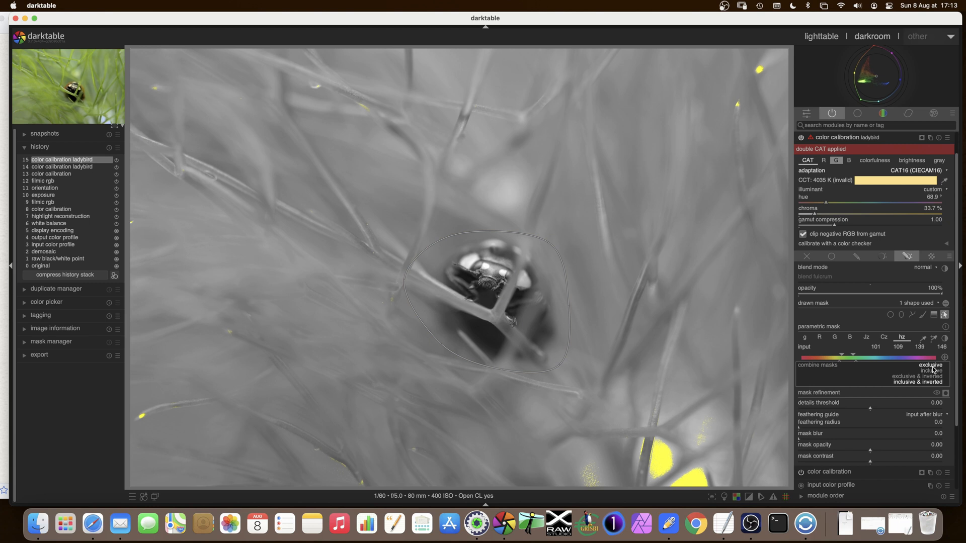
{"action": "left_click", "coordinate": [932, 367]}
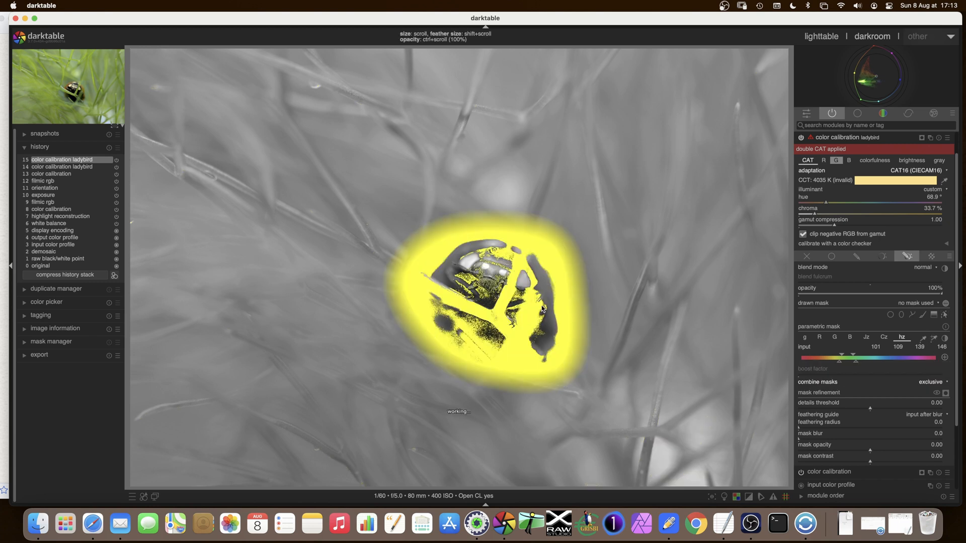
- Remove the drawn path from the mask and invert the polarity of the hz input range
{"action": "right_click", "coordinate": [543, 308]}
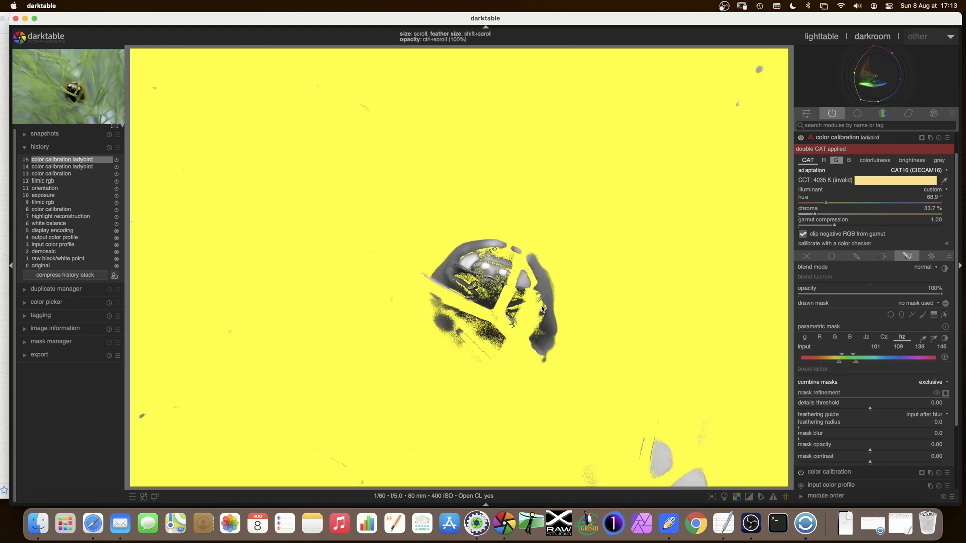
{"action": "left_click", "coordinate": [944, 358]}
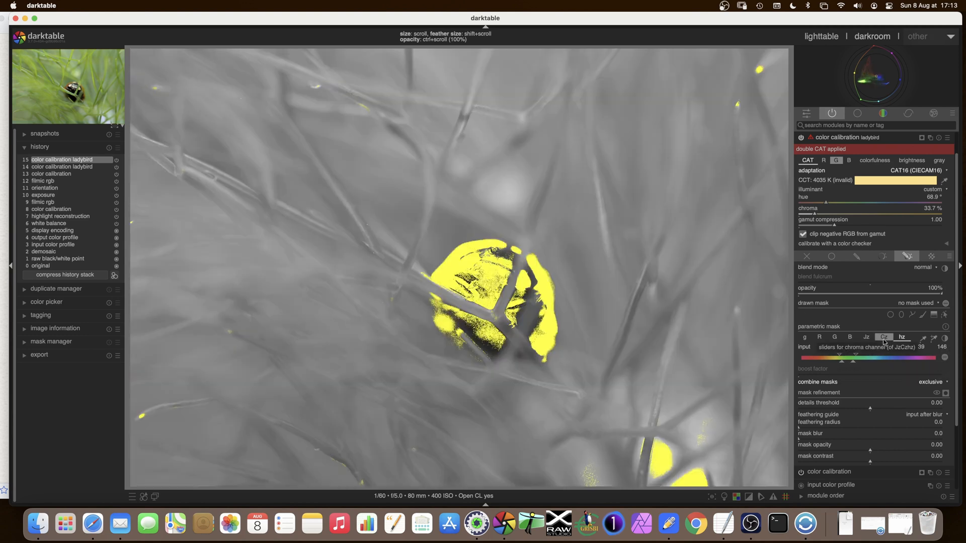
- Draw a new closed path closely around the ladybird to limit the mask to it
{"action": "left_click", "coordinate": [916, 316]}
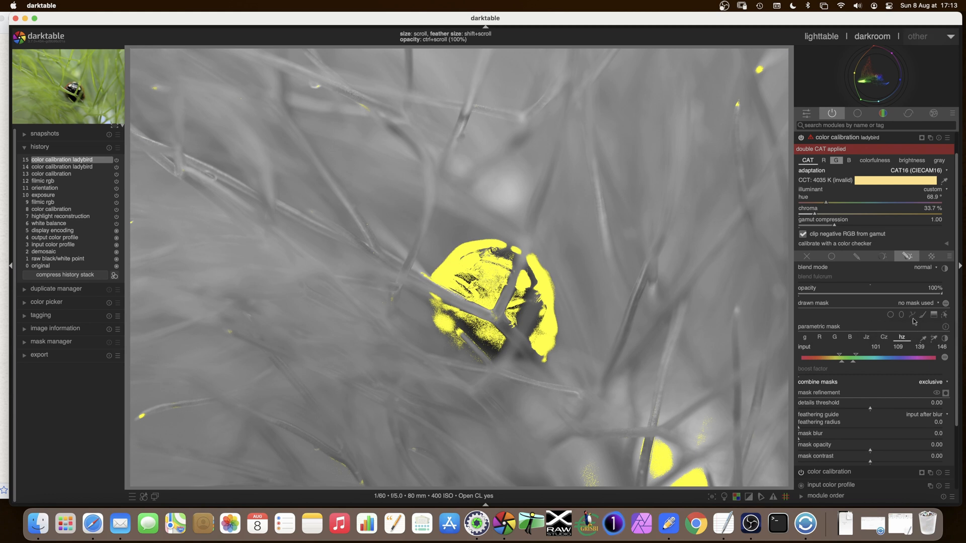
{"action": "left_click", "coordinate": [421, 260]}
{"action": "left_click", "coordinate": [419, 313]}
{"action": "left_click", "coordinate": [463, 368]}
{"action": "left_click", "coordinate": [561, 366]}
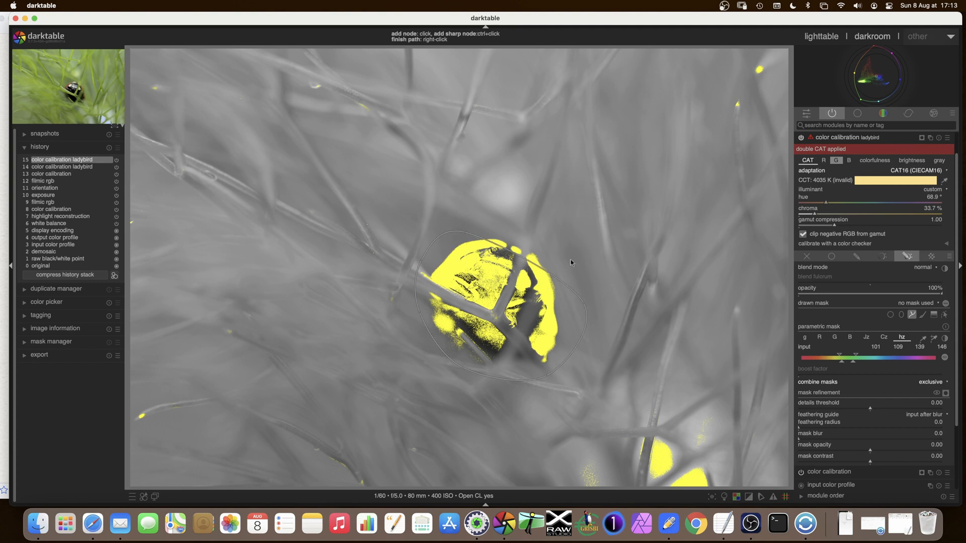
{"action": "right_click", "coordinate": [526, 234]}
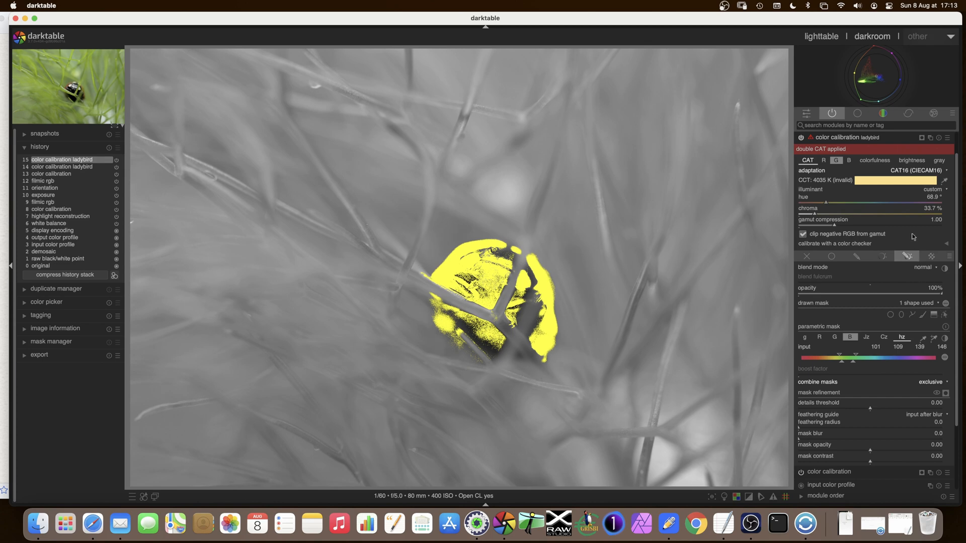
- Hide the mask overlay and compare the photo with the ladybird color calibration instance off and on
{"action": "left_click", "coordinate": [946, 394]}
{"action": "left_click", "coordinate": [945, 393]}
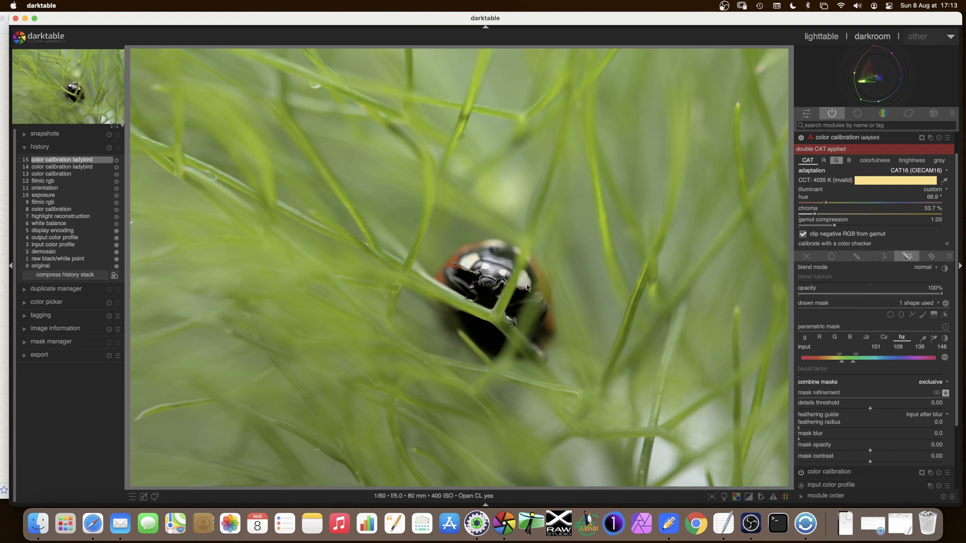
{"action": "scroll", "coordinate": [870, 241], "scroll_direction": "up", "scroll_amount": 1}
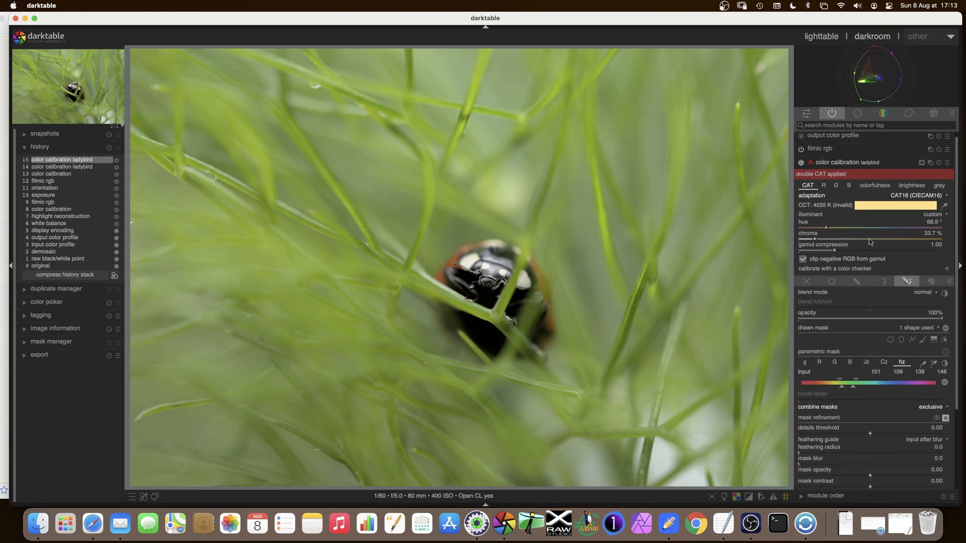
{"action": "left_click", "coordinate": [801, 165]}
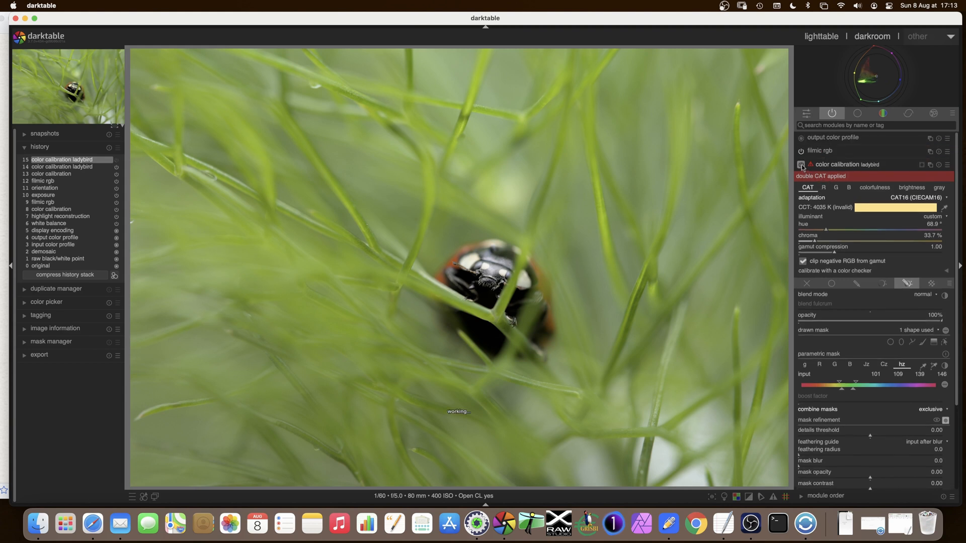
{"action": "left_click", "coordinate": [801, 166]}
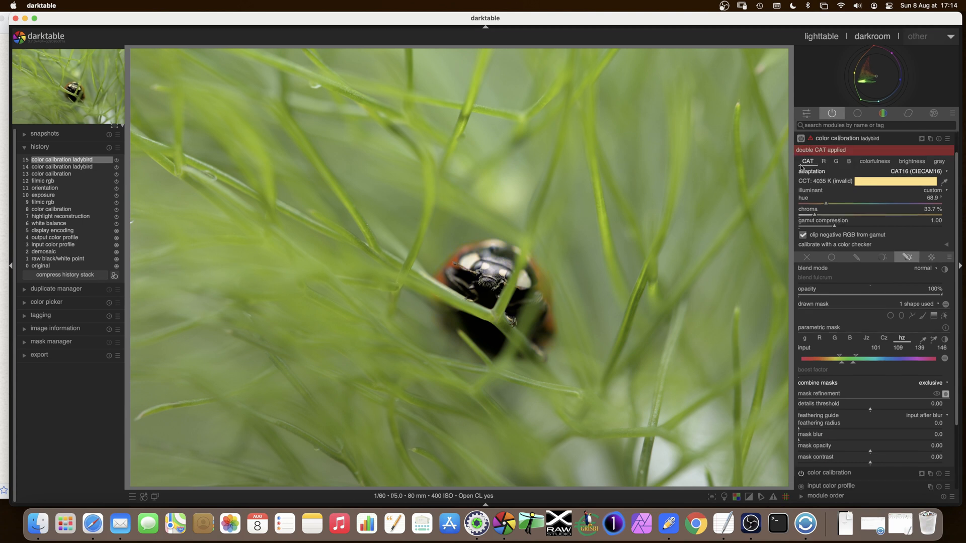
{"action": "left_click", "coordinate": [801, 166]}
{"action": "left_click", "coordinate": [801, 139]}
{"action": "left_click", "coordinate": [830, 138]}
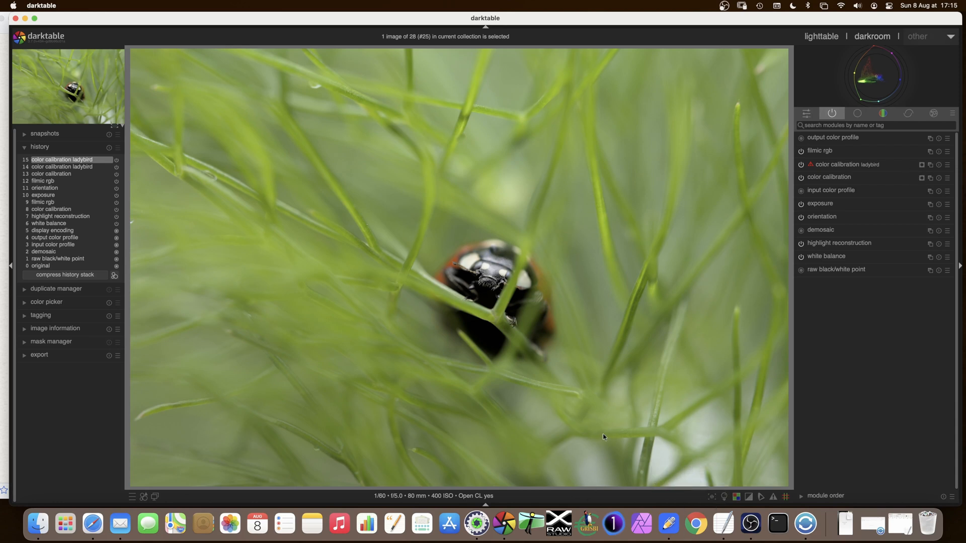
- Turn on color balance rgb and try hue shifts of -33.16°, -110.13° and 108.95°
{"action": "left_click", "coordinate": [883, 114]}
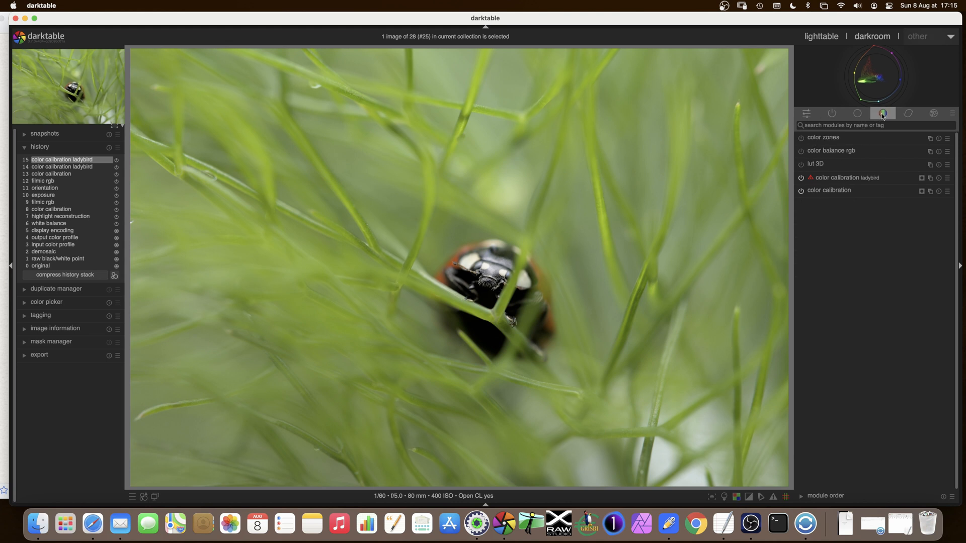
{"action": "left_click", "coordinate": [837, 152]}
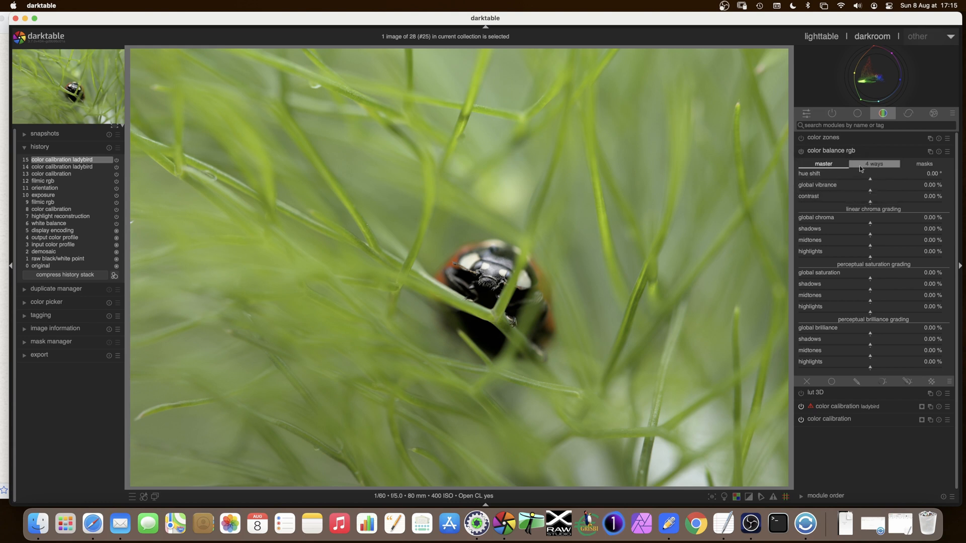
{"action": "left_click", "coordinate": [801, 151]}
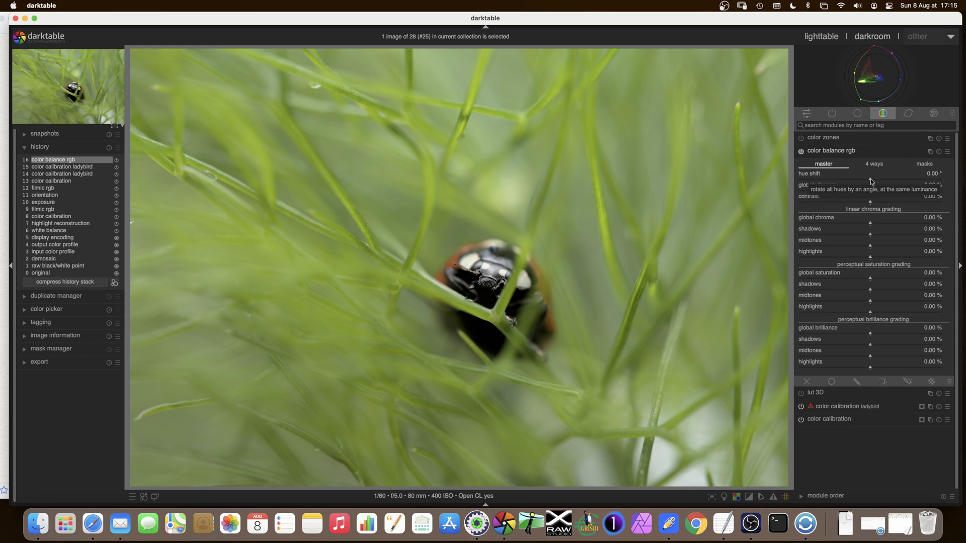
{"action": "left_click_drag", "start_coordinate": [870, 179], "coordinate": [857, 179]}
{"action": "mouse_move", "coordinate": [887, 75]}
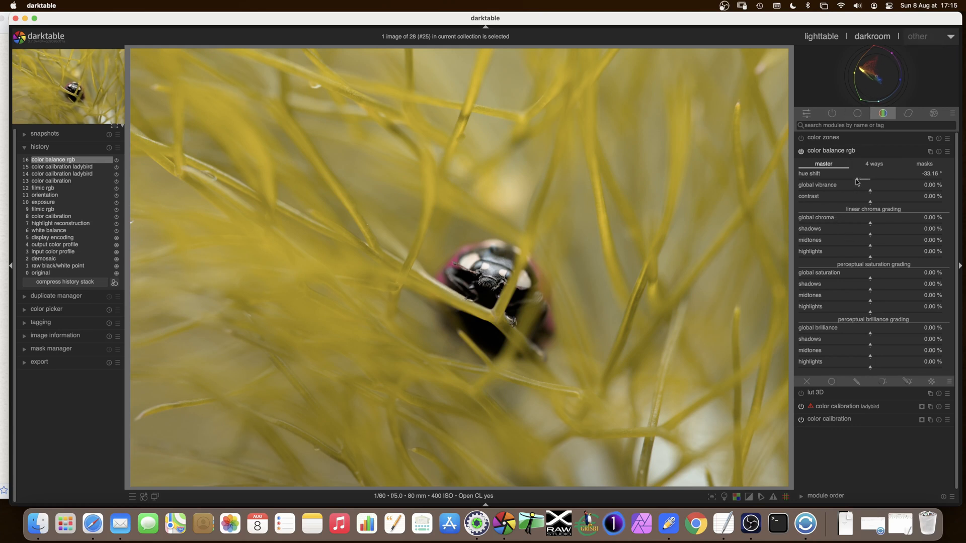
{"action": "left_click_drag", "start_coordinate": [856, 179], "coordinate": [826, 182]}
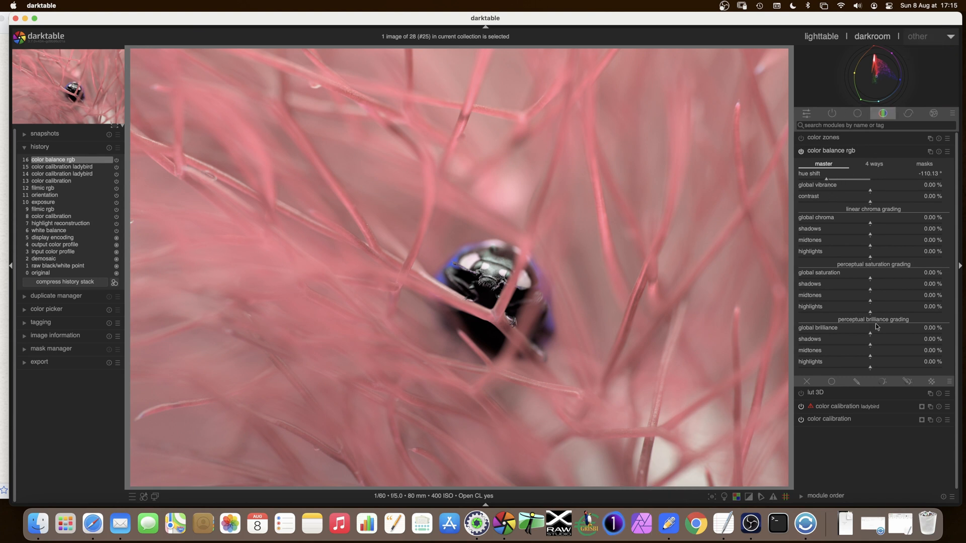
{"action": "mouse_move", "coordinate": [825, 181]}
{"action": "left_mouse_down"}
{"action": "mouse_move", "coordinate": [815, 180]}
{"action": "mouse_move", "coordinate": [913, 179]}
{"action": "left_mouse_up"}
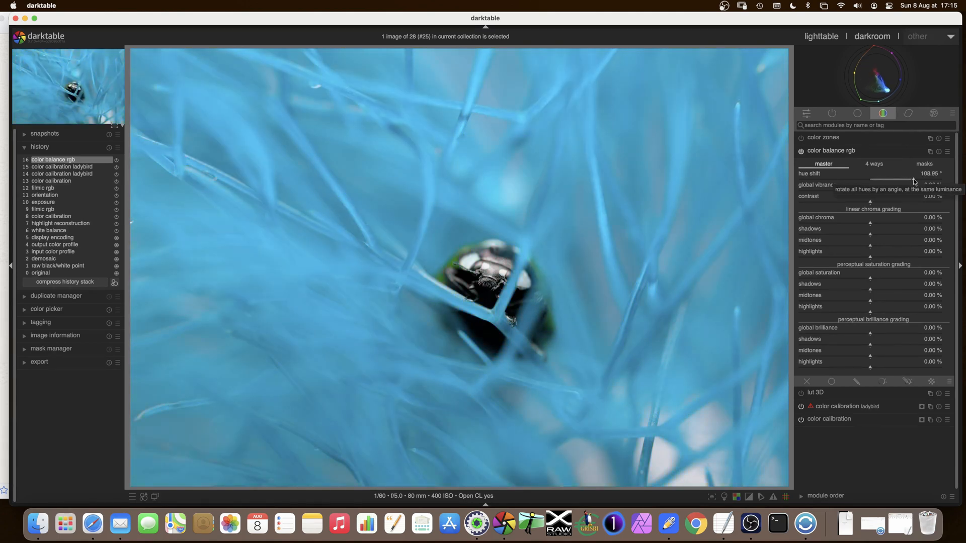
- Reset the hue shift and turn off color balance rgb
{"action": "double_click", "coordinate": [913, 179]}
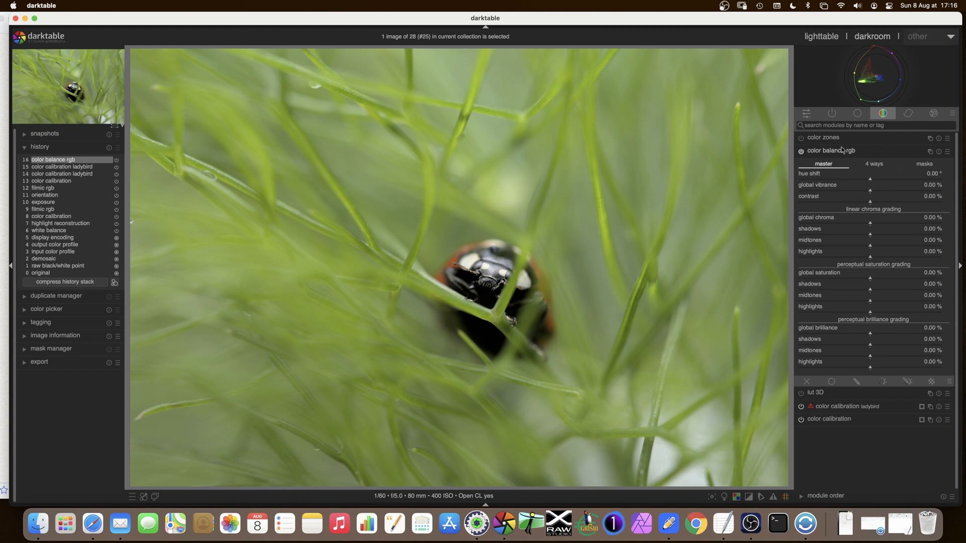
{"action": "left_click", "coordinate": [801, 151]}
{"action": "left_click", "coordinate": [831, 151]}
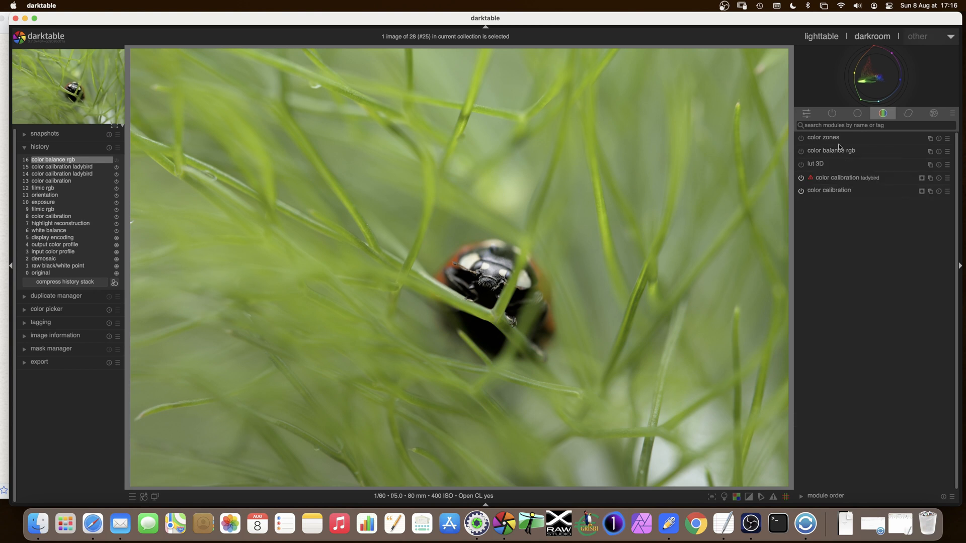
- Search the modules for colorize and turn it on with its controls expanded
{"action": "left_click", "coordinate": [882, 125]}
{"action": "type", "text": "colori"}
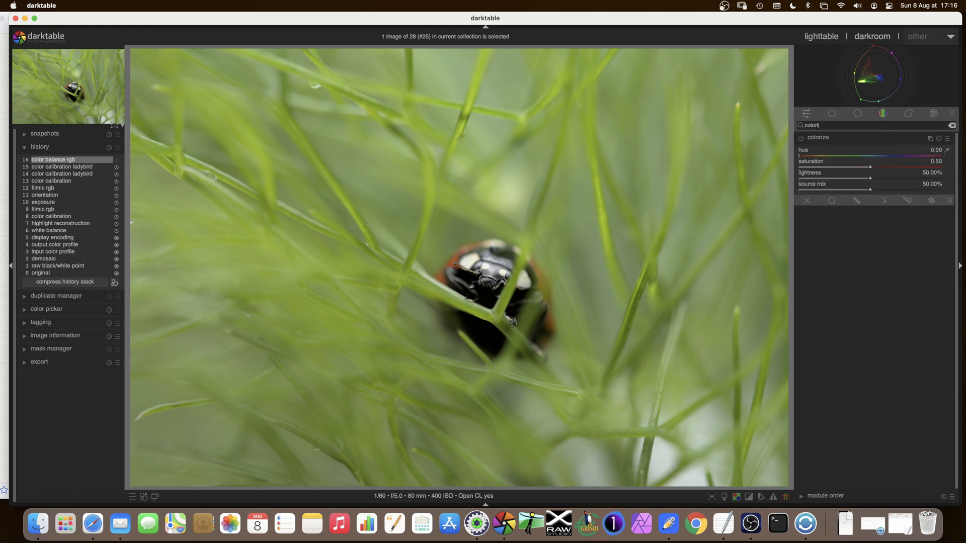
{"action": "left_click", "coordinate": [822, 140]}
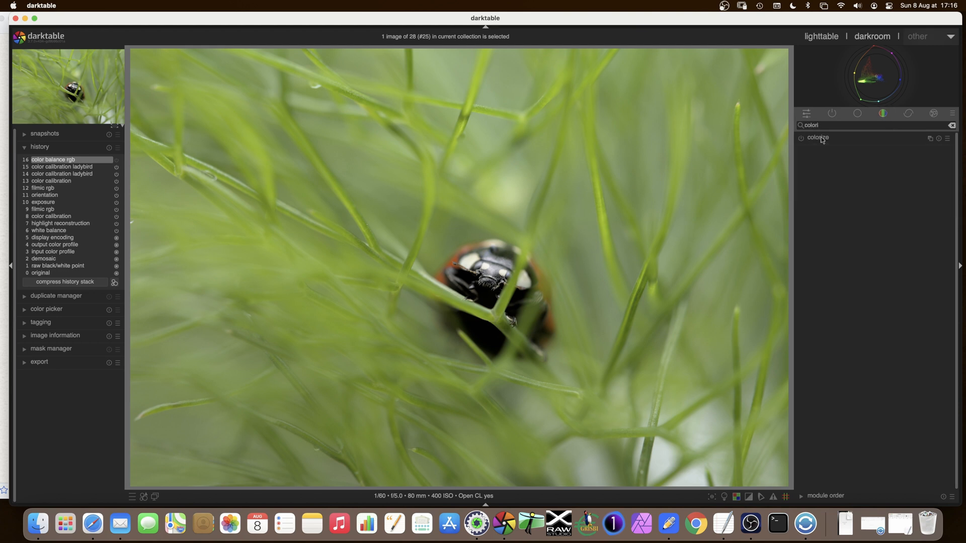
{"action": "left_click", "coordinate": [801, 139]}
{"action": "left_click", "coordinate": [824, 138]}
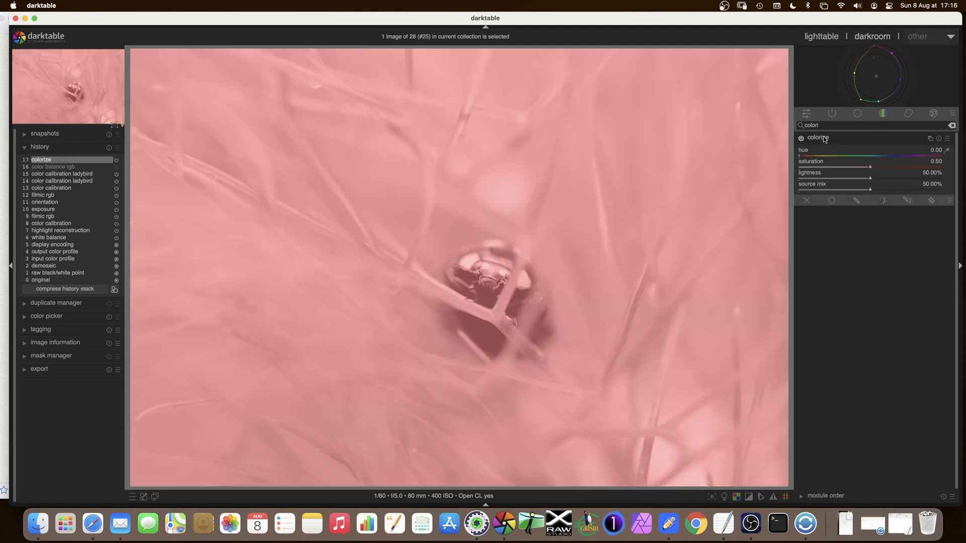
- Try colorize hues between 0.27 and 0.37 with saturation 0.54 and lightness 30.59%, and turn colorize off
{"action": "left_click", "coordinate": [840, 157]}
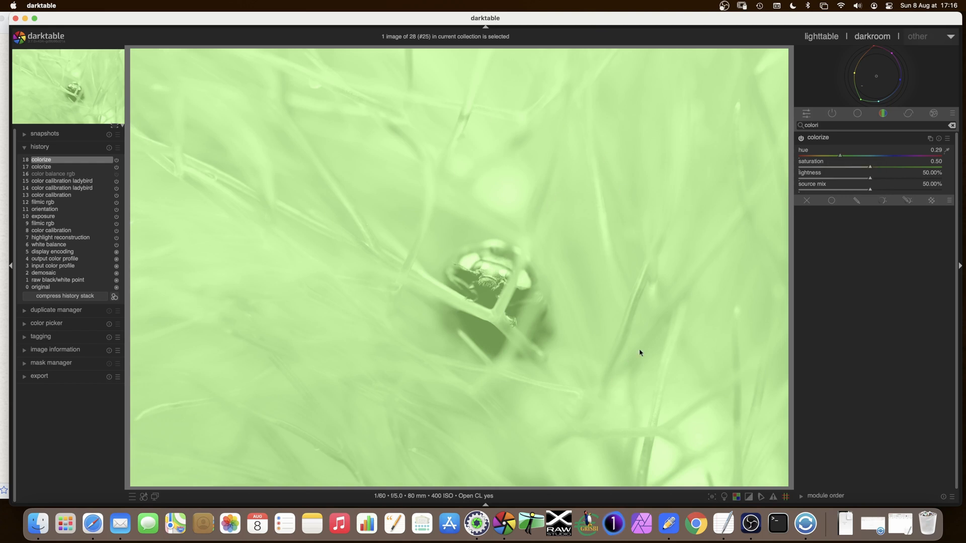
{"action": "left_click", "coordinate": [844, 156]}
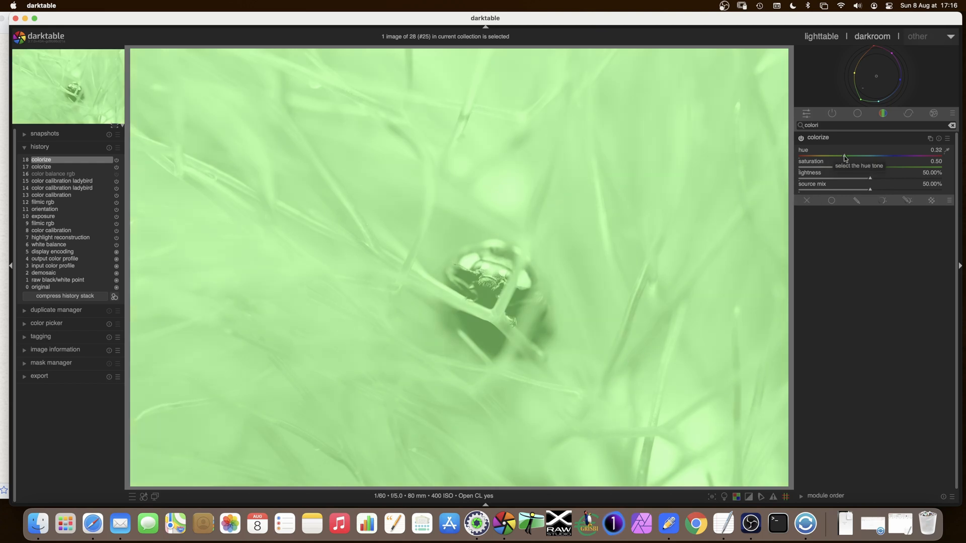
{"action": "left_click", "coordinate": [848, 156]}
{"action": "mouse_move", "coordinate": [870, 168]}
{"action": "left_mouse_down"}
{"action": "mouse_move", "coordinate": [890, 169]}
{"action": "mouse_move", "coordinate": [840, 159]}
{"action": "mouse_move", "coordinate": [905, 170]}
{"action": "mouse_move", "coordinate": [843, 181]}
{"action": "mouse_move", "coordinate": [876, 168]}
{"action": "left_mouse_up"}
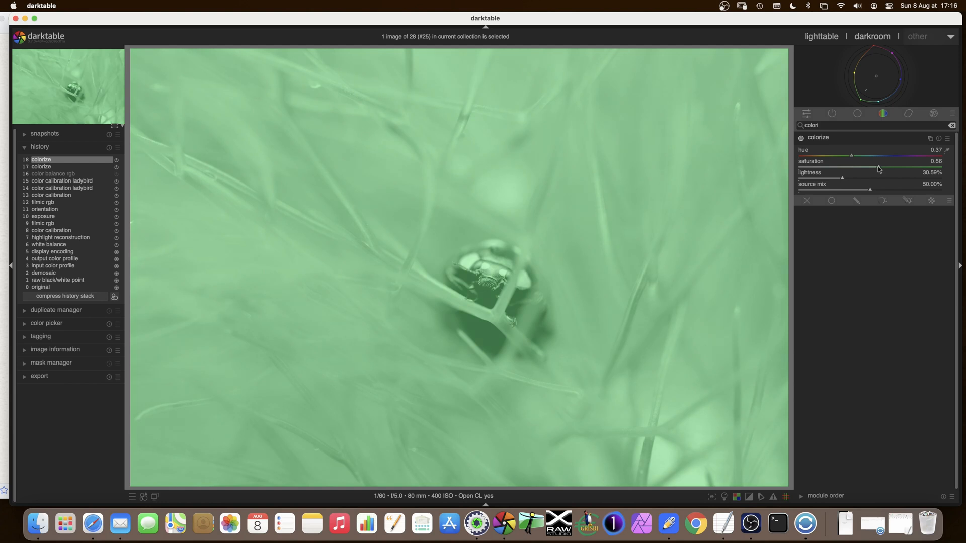
{"action": "left_click", "coordinate": [837, 155]}
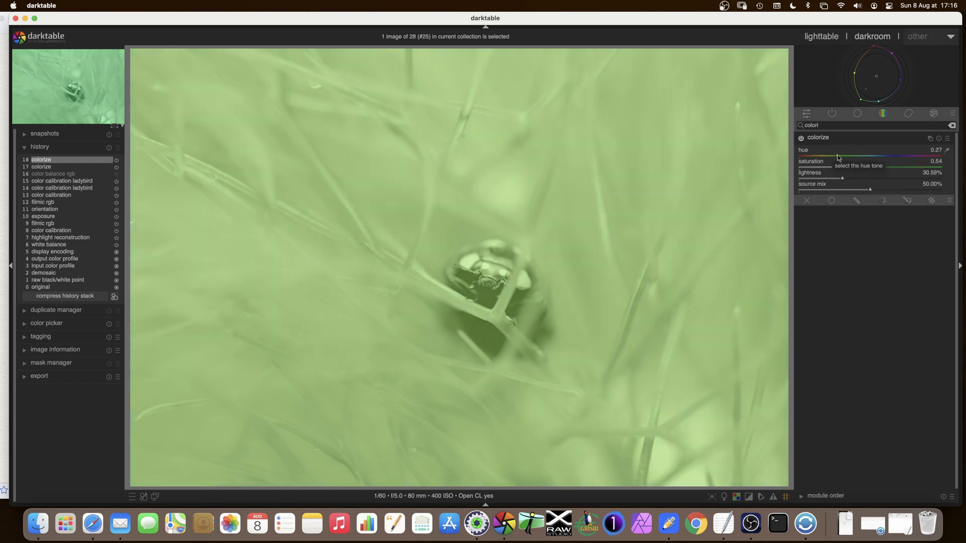
{"action": "left_click_drag", "start_coordinate": [861, 155], "coordinate": [847, 156]}
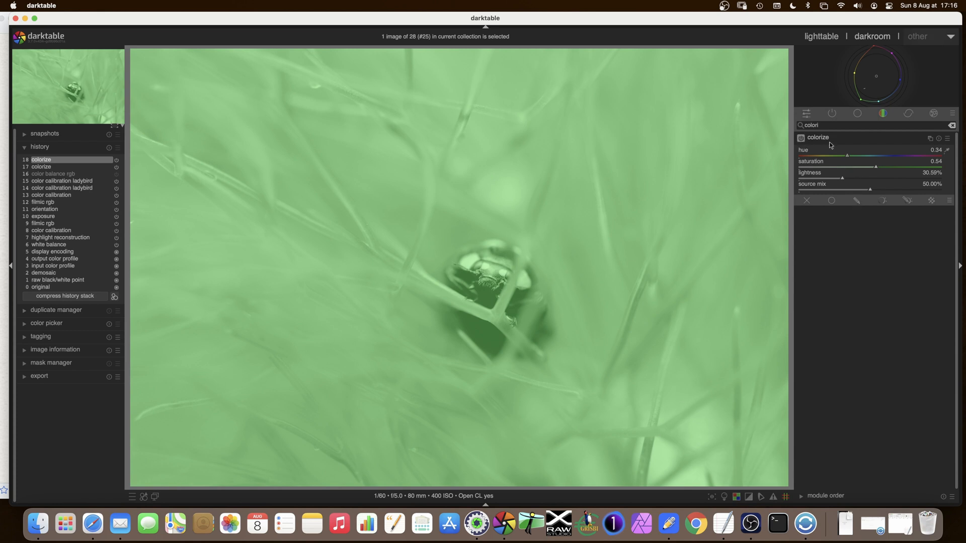
{"action": "left_click", "coordinate": [800, 139]}
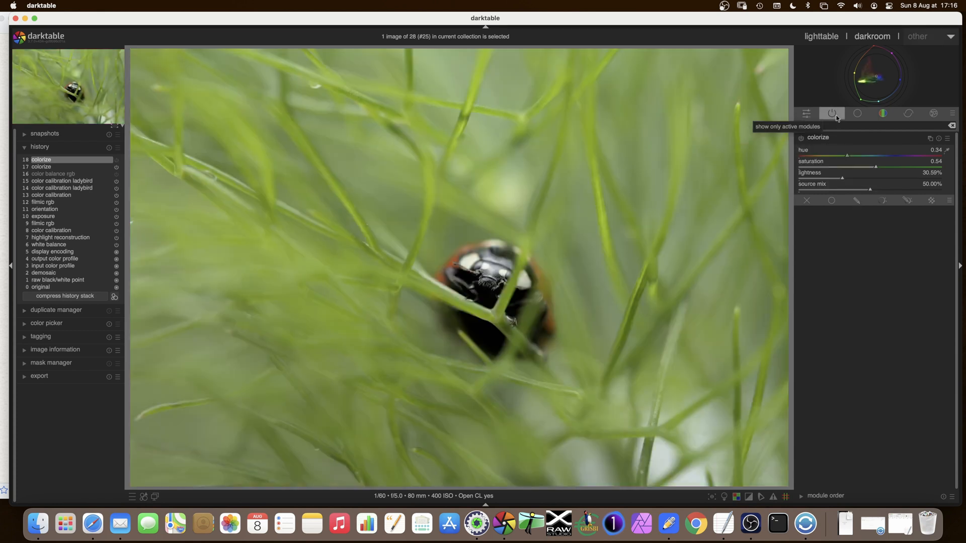
- List only the active modules and add a new color calibration instance based on the ladybird one
{"action": "left_click", "coordinate": [837, 120]}
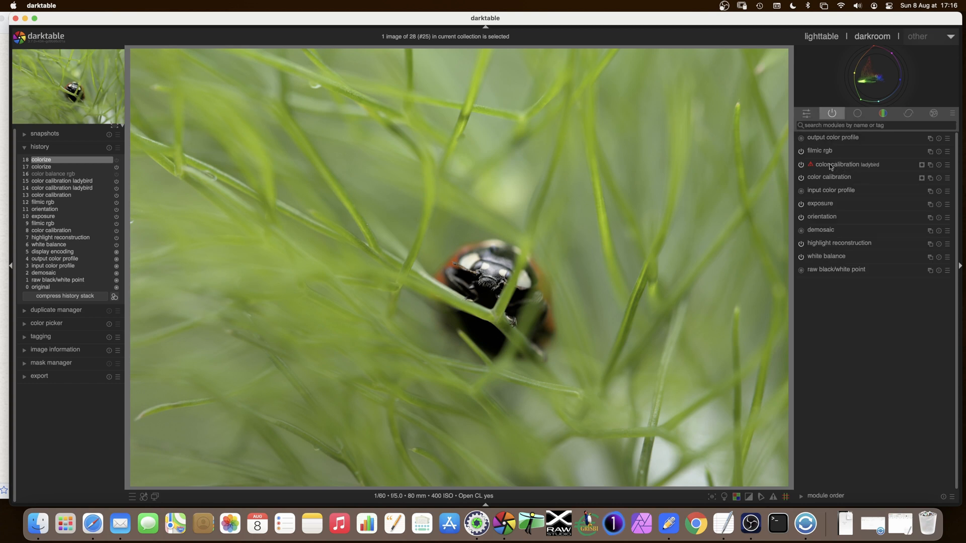
{"action": "left_click", "coordinate": [921, 165]}
{"action": "left_click", "coordinate": [921, 172]}
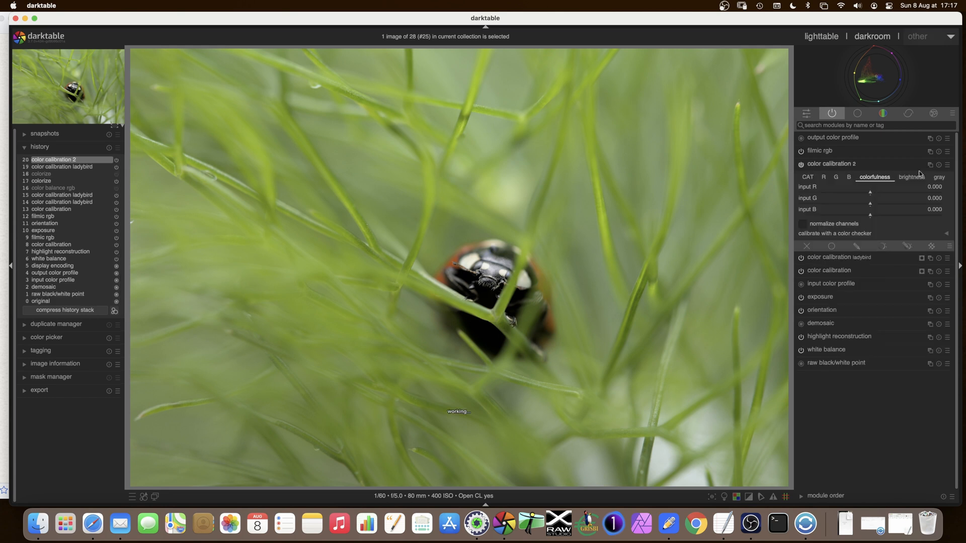
{"action": "left_click", "coordinate": [932, 167]}
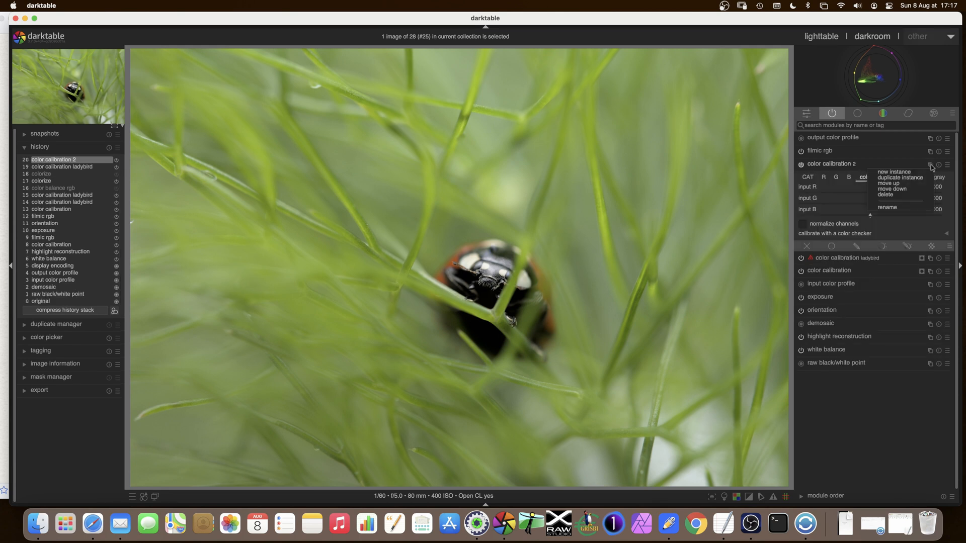
{"action": "left_click", "coordinate": [894, 172]}
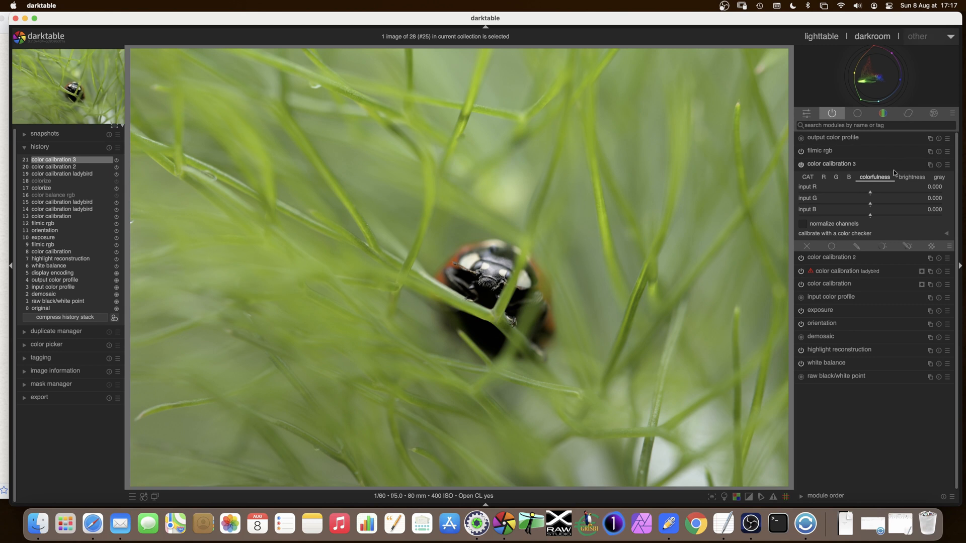
{"action": "left_click", "coordinate": [930, 164]}
{"action": "left_click", "coordinate": [907, 195]}
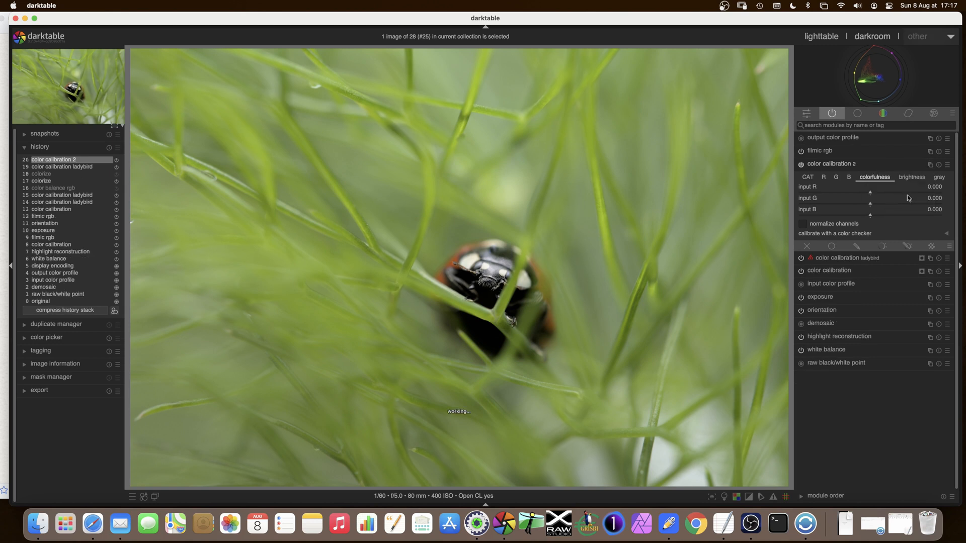
- Rename the new color calibration instance as problem
{"action": "left_click", "coordinate": [929, 165]}
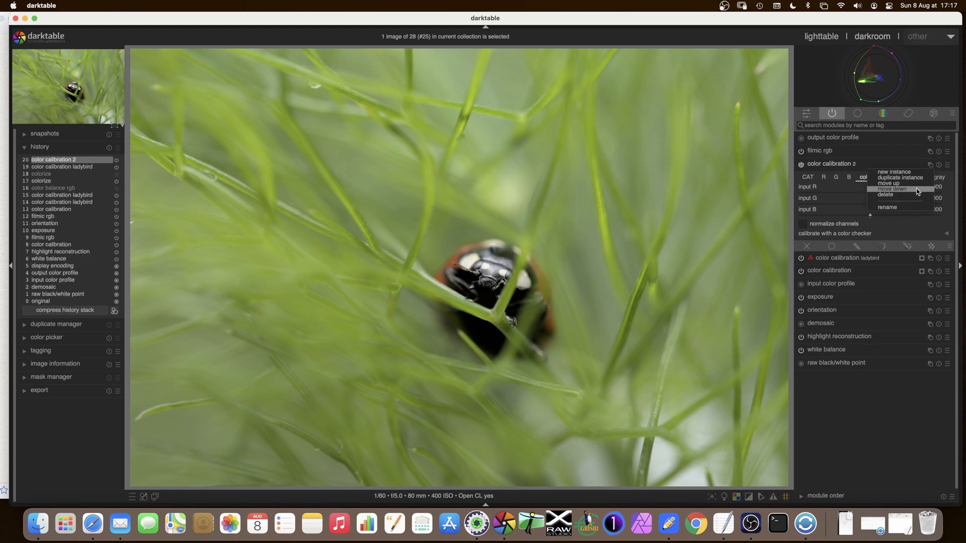
{"action": "left_click", "coordinate": [911, 207]}
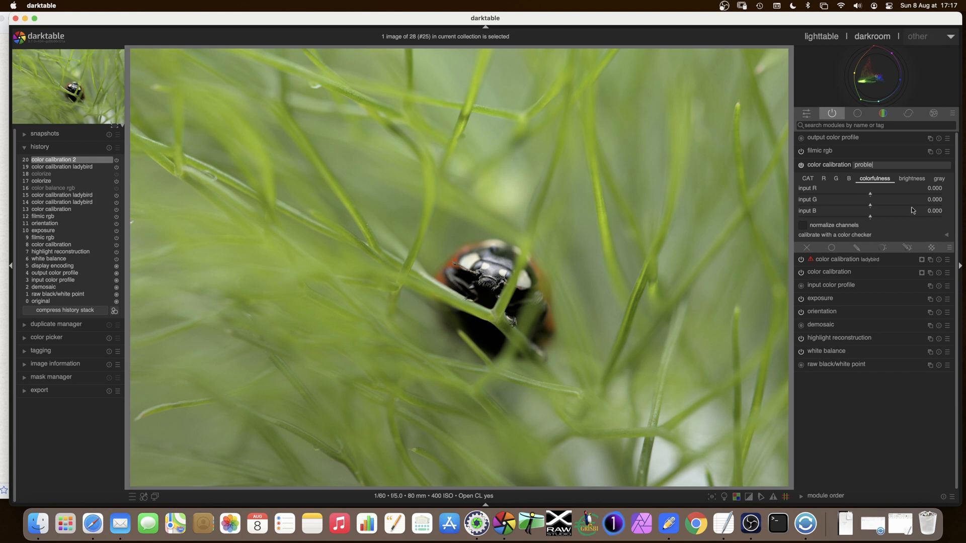
{"action": "type", "text": "problem"}
{"action": "key", "text": "Return"}
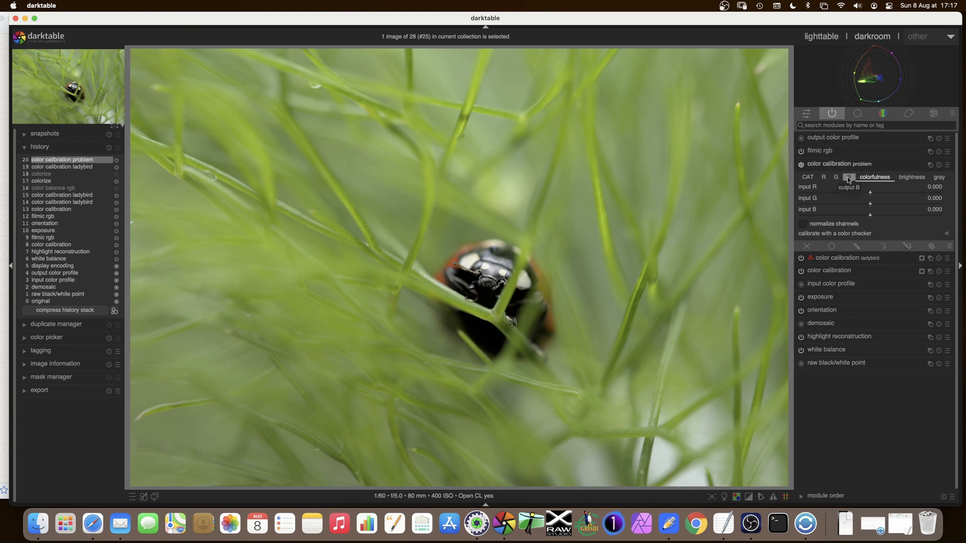
- Try output R inputs of -0.684, 0.434 and -0.526 and altered output G inputs in the problem instance, and reset it
{"action": "left_click", "coordinate": [825, 177]}
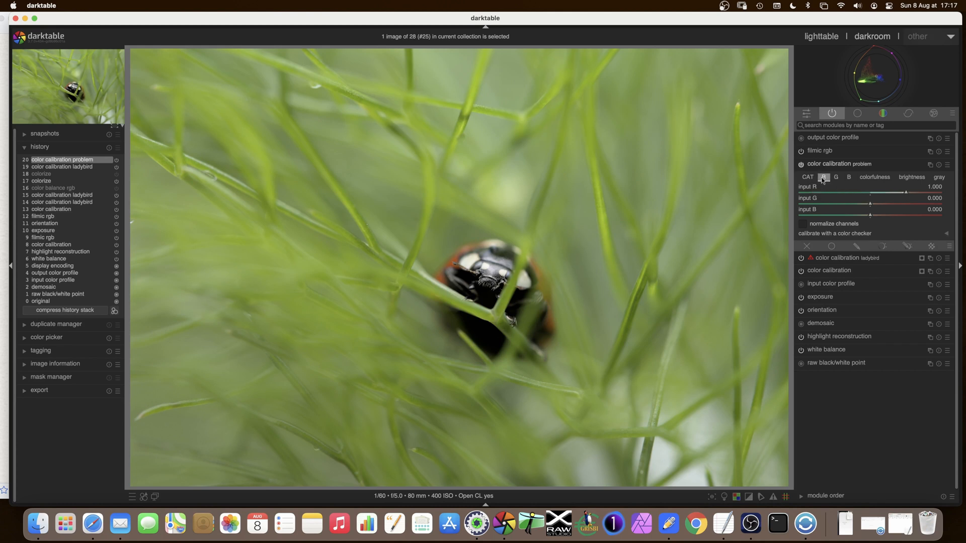
{"action": "left_click_drag", "start_coordinate": [906, 196], "coordinate": [851, 217]}
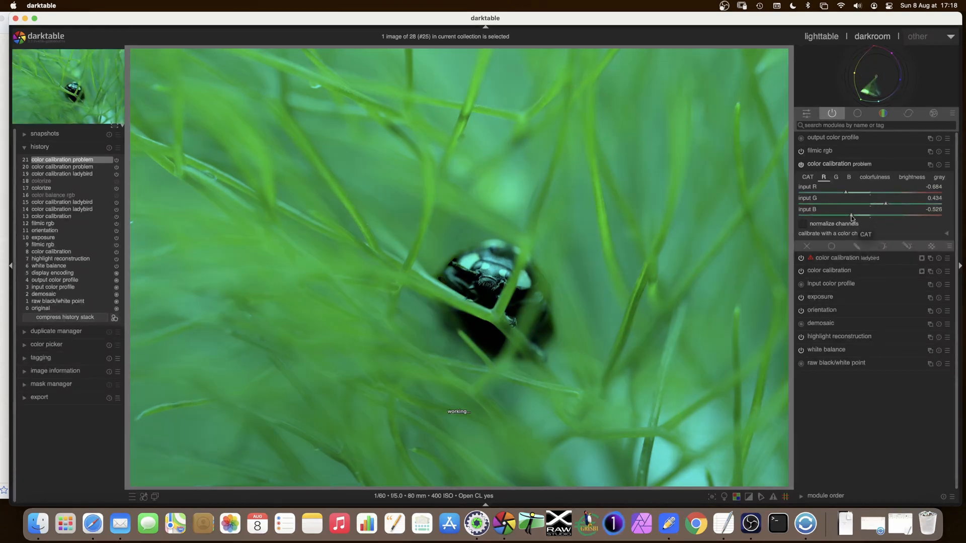
{"action": "left_click", "coordinate": [835, 177]}
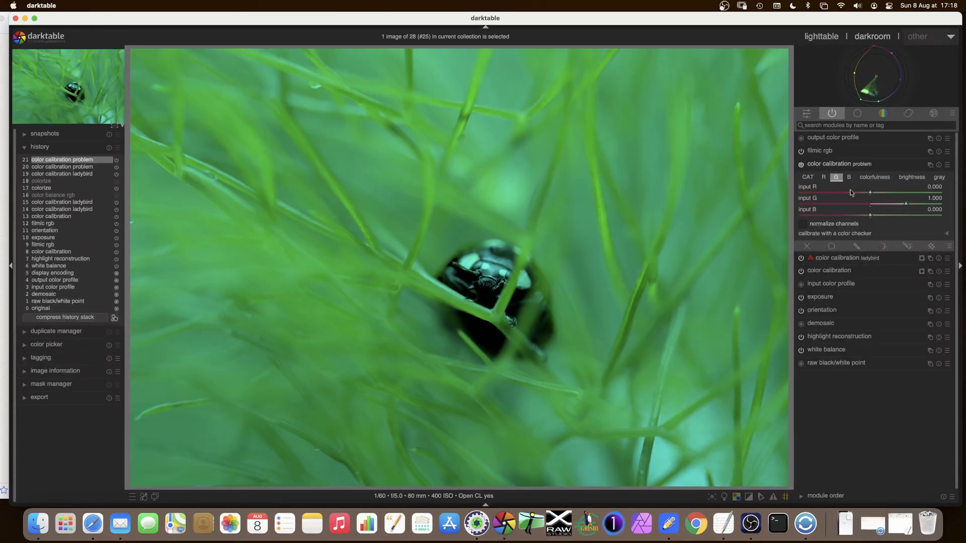
{"action": "left_click_drag", "start_coordinate": [871, 194], "coordinate": [842, 206]}
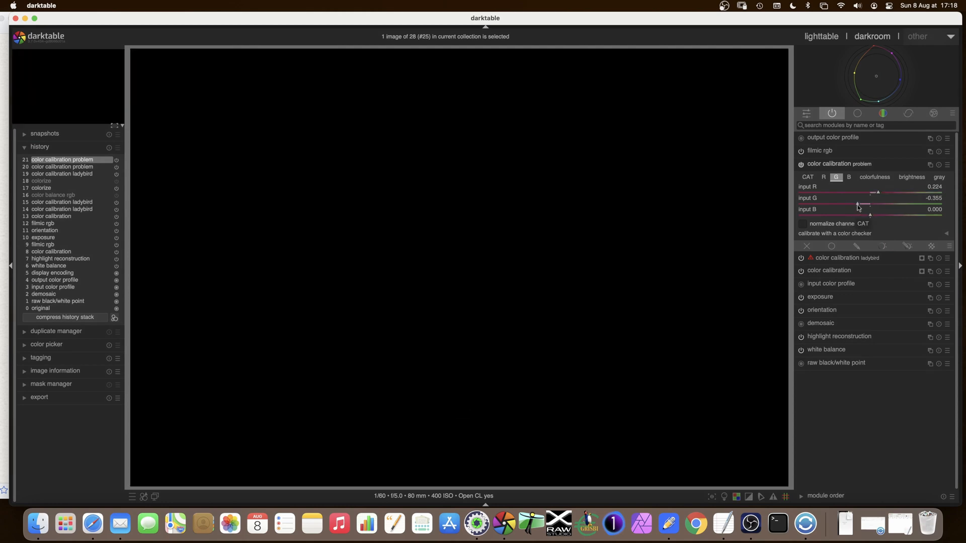
{"action": "left_click", "coordinate": [939, 166]}
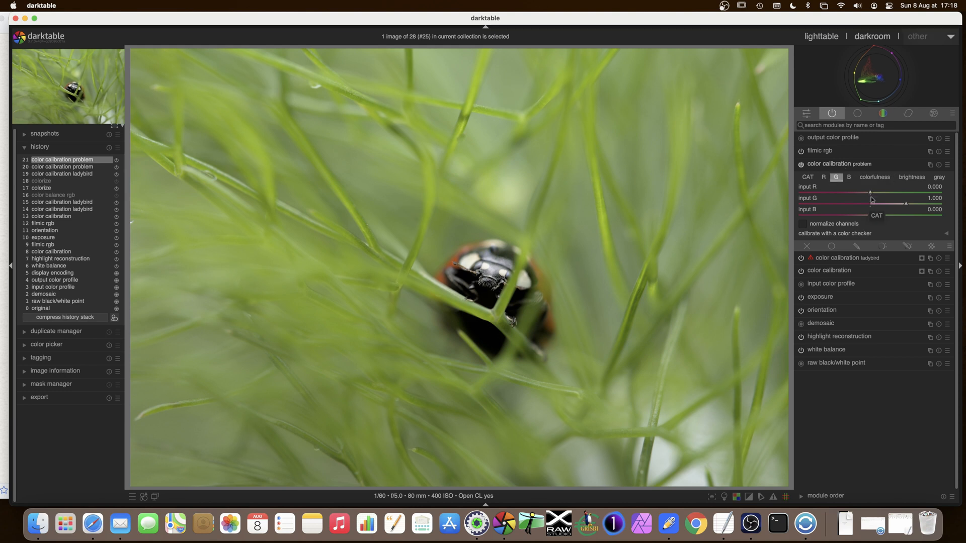
- Review the R, G and B output channel inputs of the problem instance and expand the color picker
{"action": "left_click", "coordinate": [823, 178]}
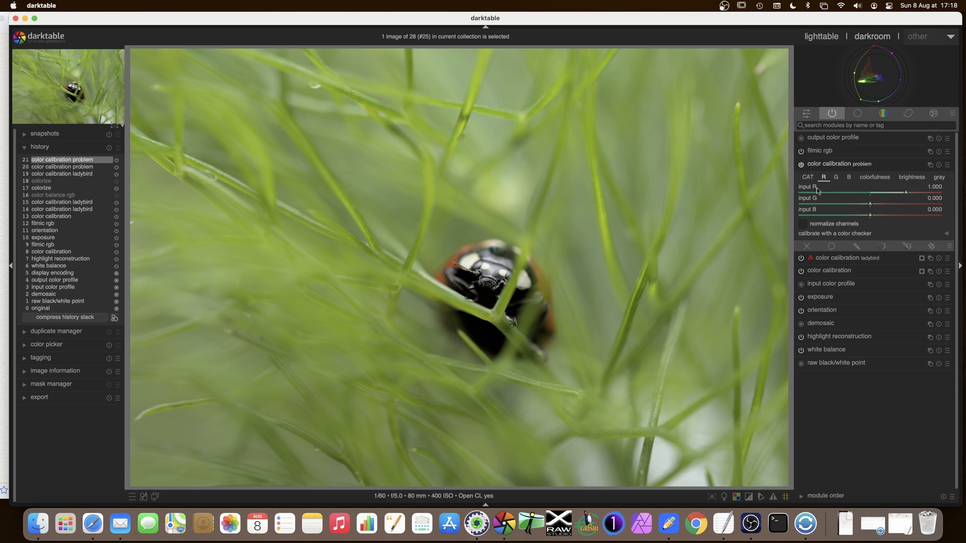
{"action": "left_click", "coordinate": [838, 177]}
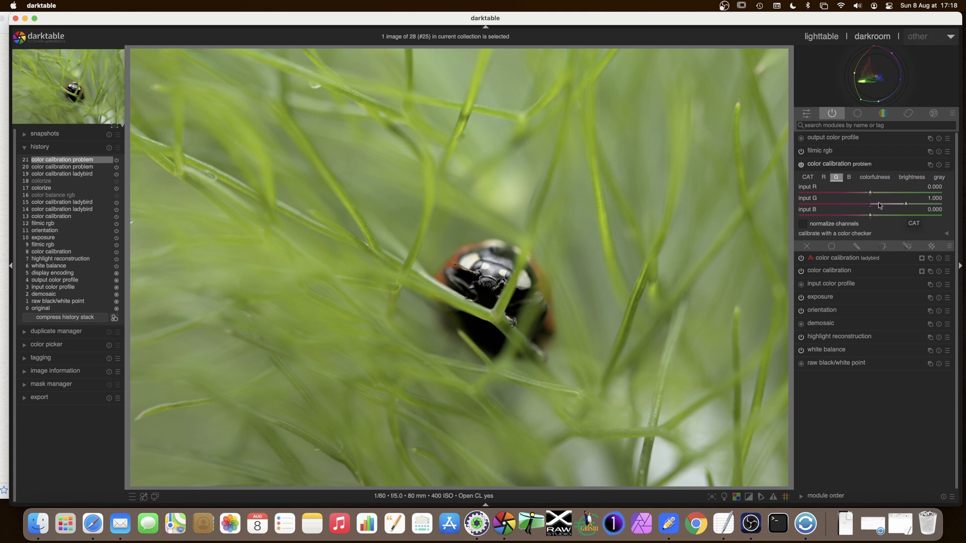
{"action": "left_click", "coordinate": [852, 179]}
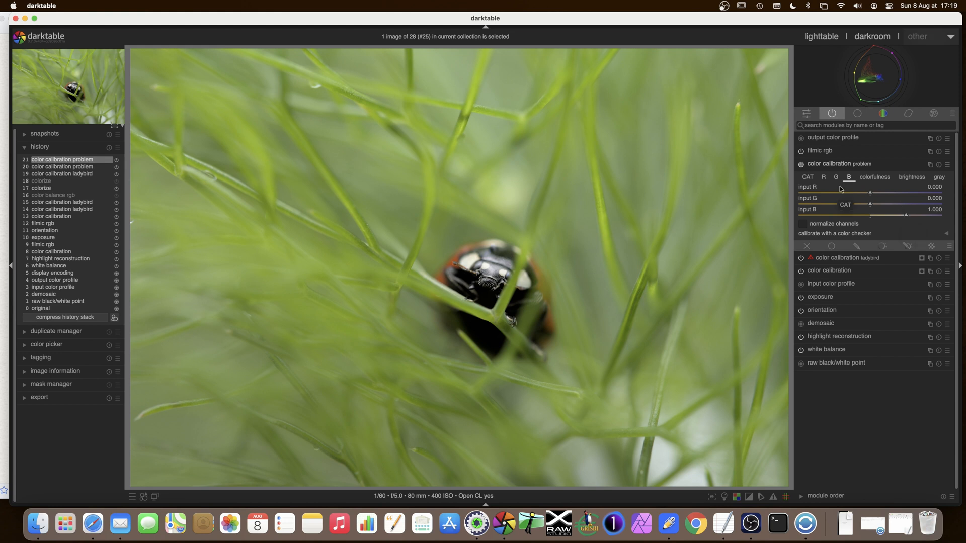
{"action": "left_click", "coordinate": [825, 177]}
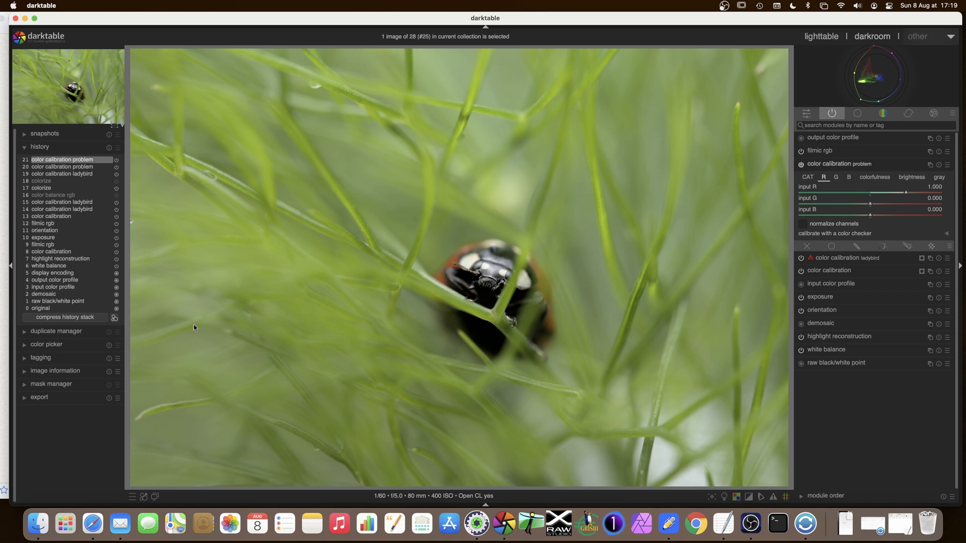
{"action": "left_click", "coordinate": [23, 346]}
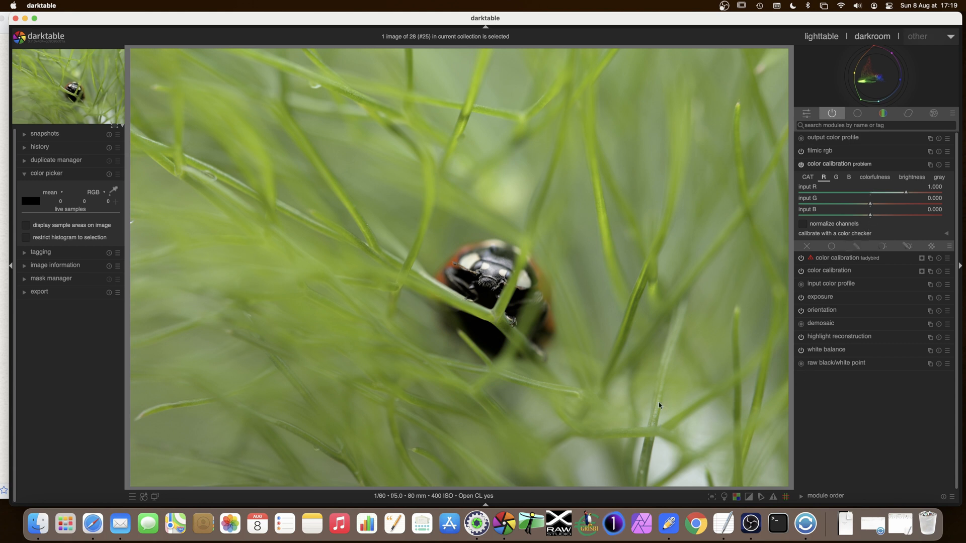
- Give the problem instance a parametric mask, display it, and set its lower Jz input limits to 0.70 and 0.86
{"action": "left_click", "coordinate": [881, 248]}
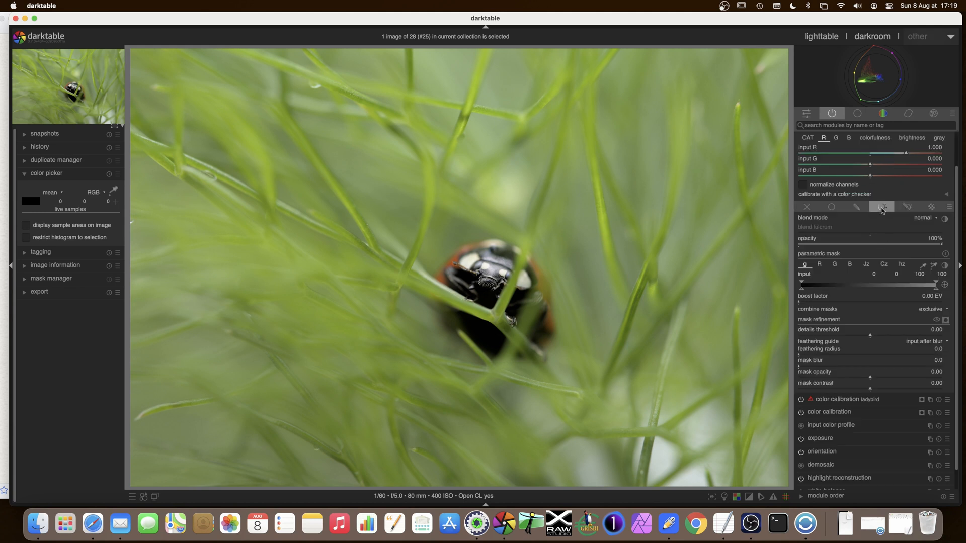
{"action": "left_click", "coordinate": [867, 265]}
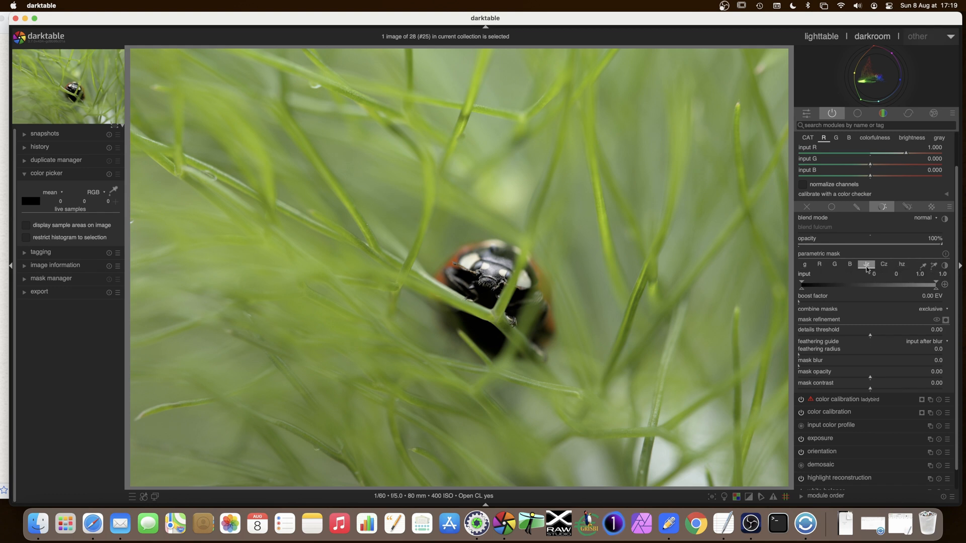
{"action": "left_click", "coordinate": [945, 321]}
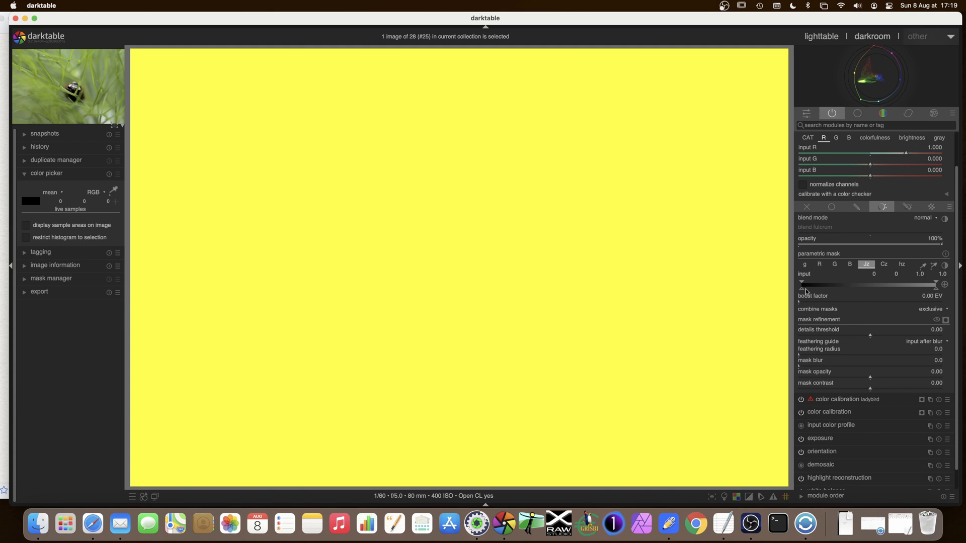
{"action": "left_click_drag", "start_coordinate": [803, 291], "coordinate": [918, 284]}
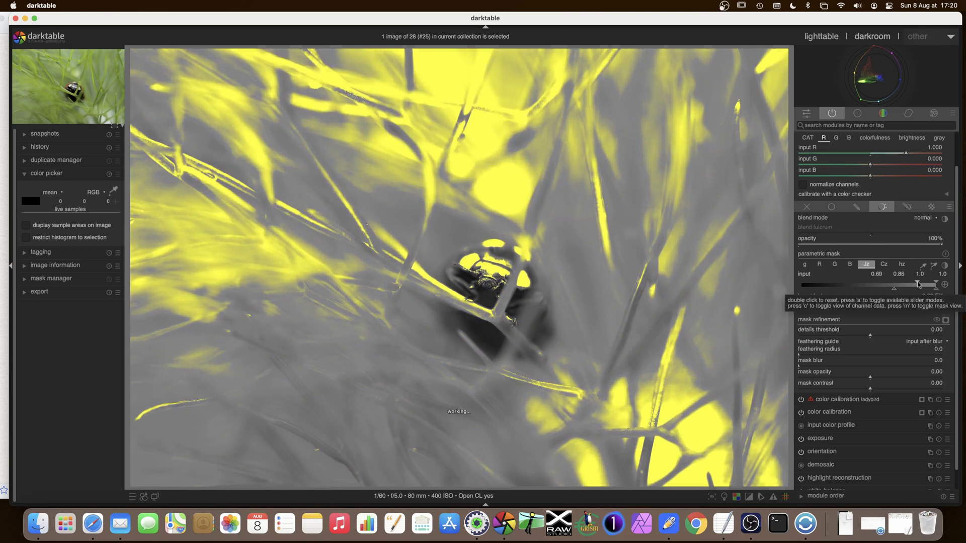
{"action": "left_click_drag", "start_coordinate": [895, 291], "coordinate": [902, 291]}
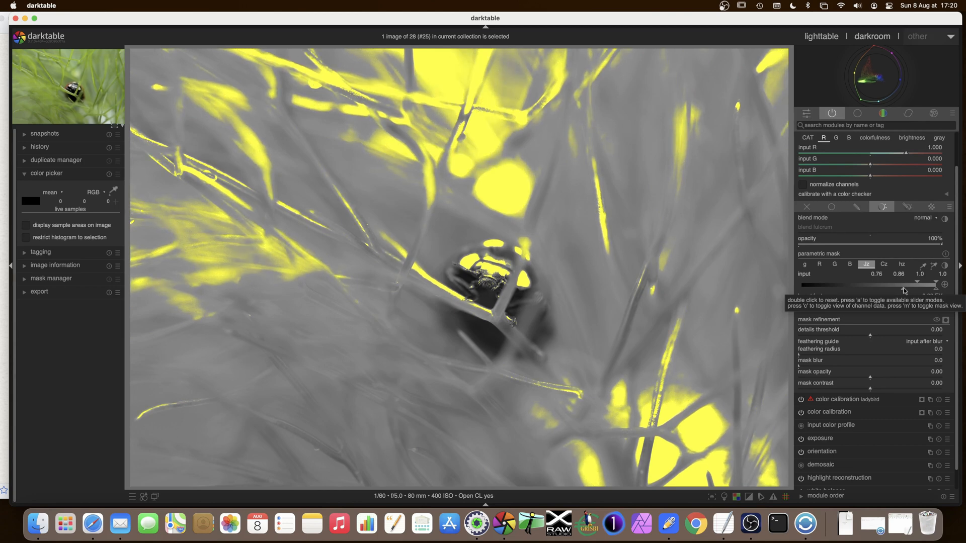
{"action": "left_click_drag", "start_coordinate": [903, 291], "coordinate": [892, 288]}
- Set the mask's hz range by sampling the foliage area beside the ladybird, and invert the range's polarity
{"action": "left_click", "coordinate": [902, 265]}
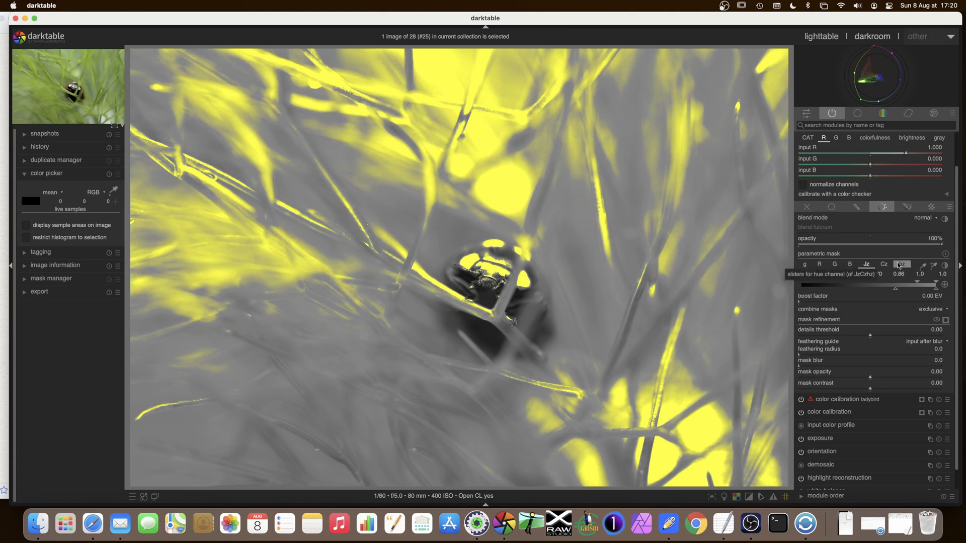
{"action": "left_click", "coordinate": [932, 265]}
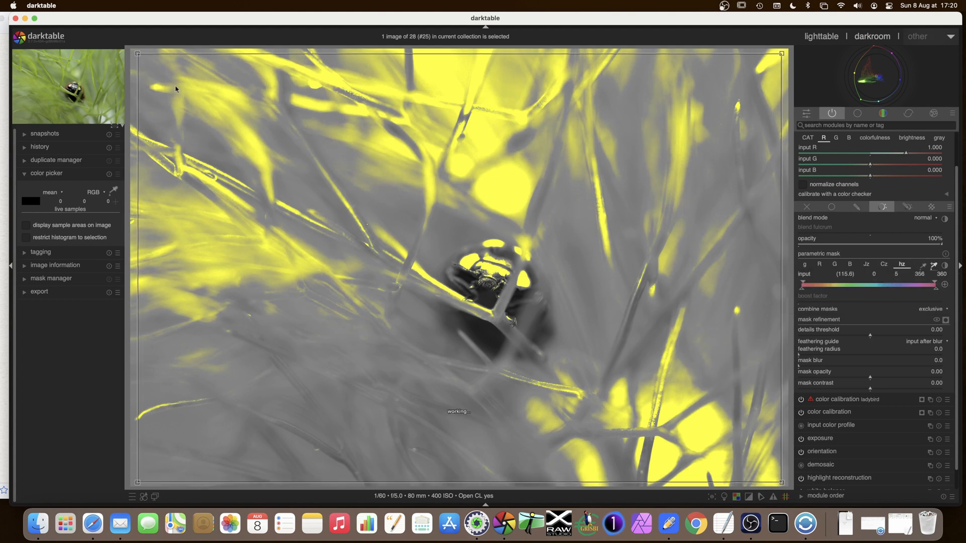
{"action": "left_click_drag", "start_coordinate": [401, 467], "coordinate": [392, 463]}
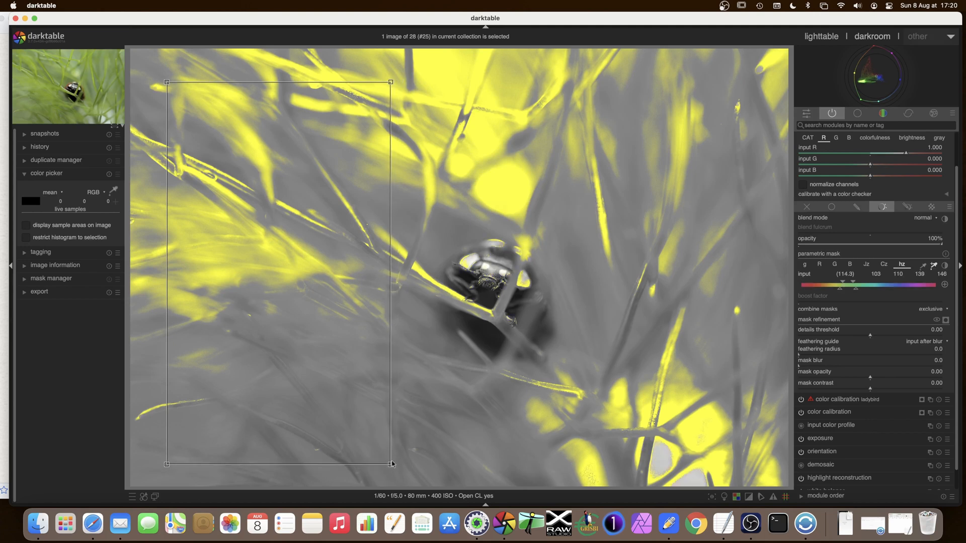
{"action": "left_click", "coordinate": [945, 286]}
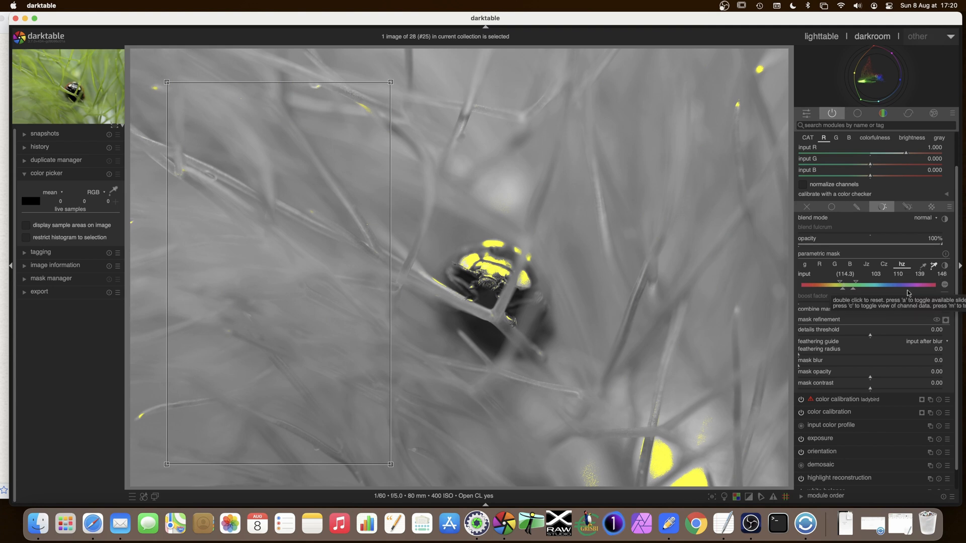
- Try lower Jz input limits of 0.62 and 0.75 on the problem instance's mask, and reset its hz range to full
{"action": "left_click", "coordinate": [866, 265]}
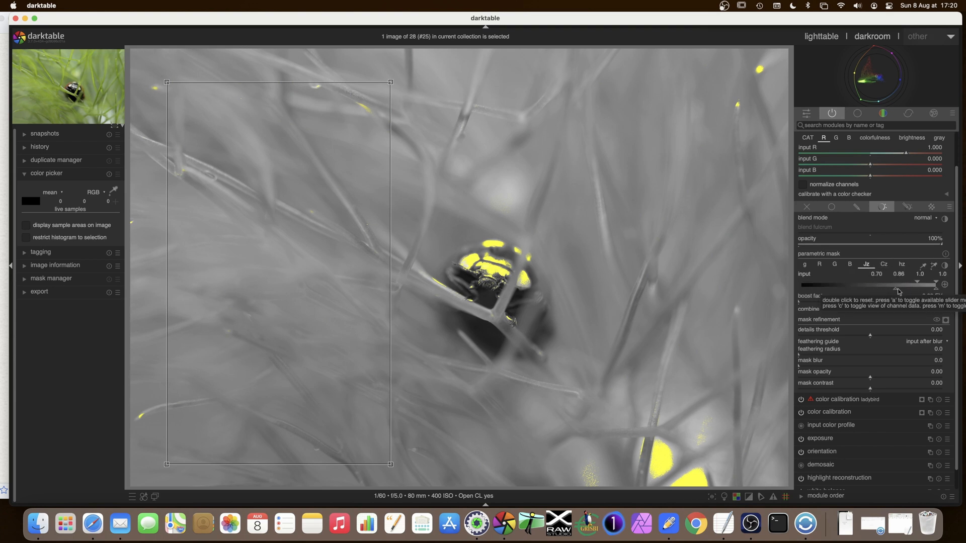
{"action": "left_click_drag", "start_coordinate": [915, 287], "coordinate": [903, 285]}
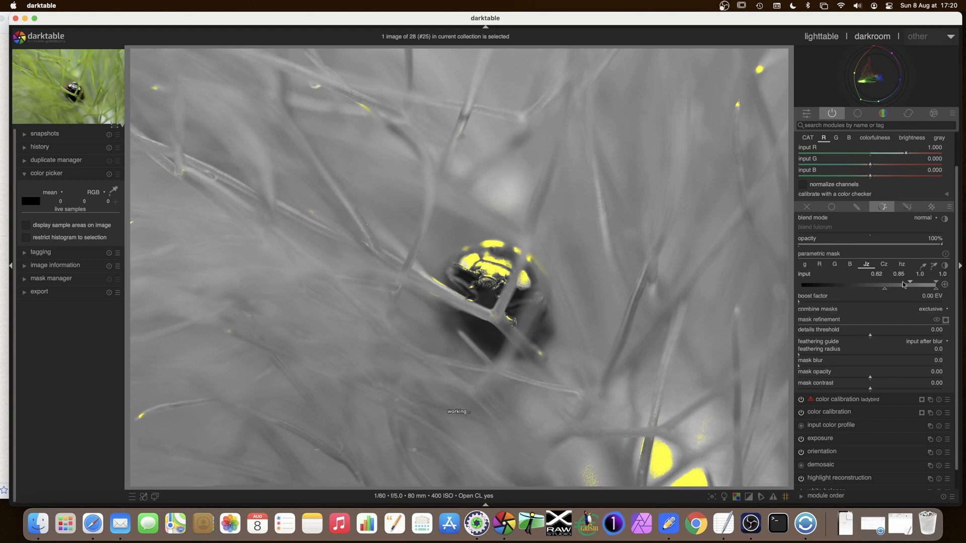
{"action": "left_click", "coordinate": [902, 264]}
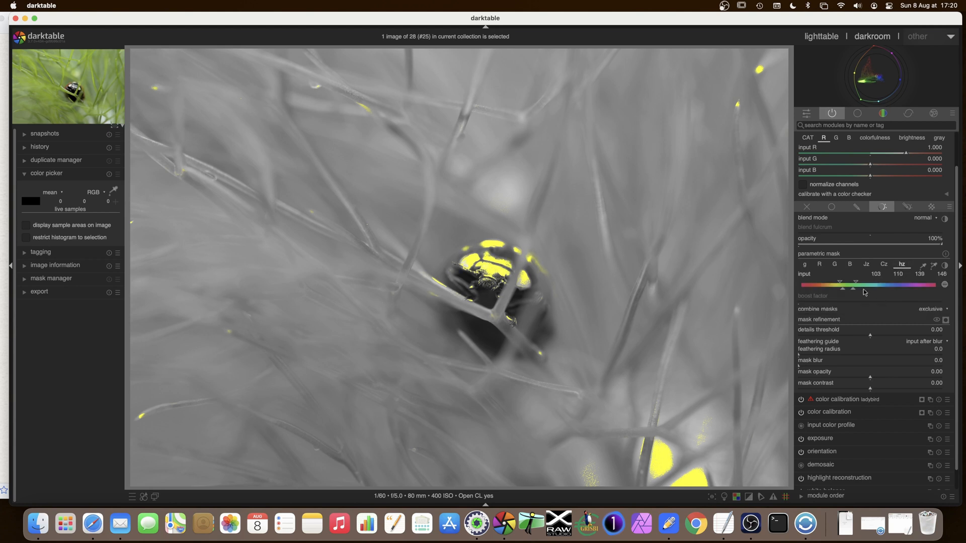
{"action": "left_click_drag", "start_coordinate": [853, 292], "coordinate": [849, 290]}
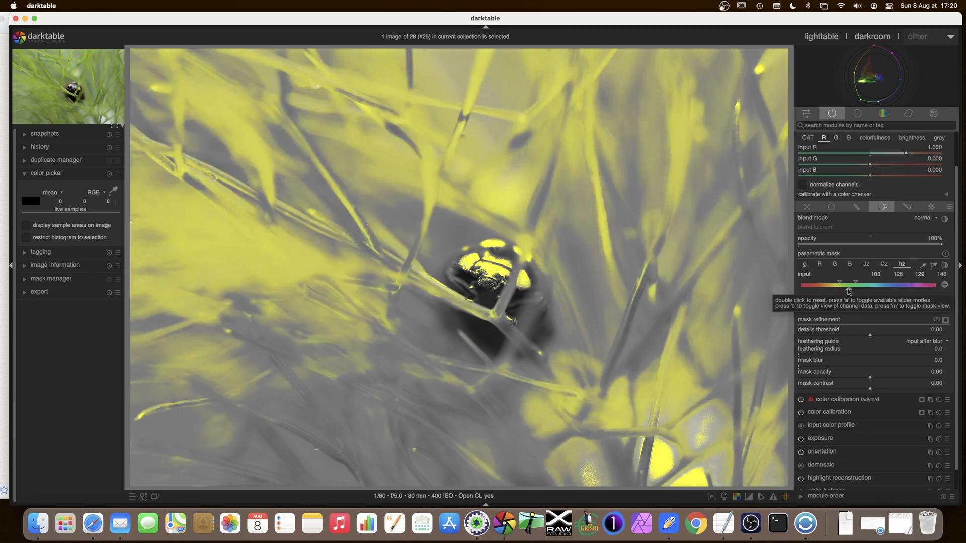
{"action": "mouse_move", "coordinate": [849, 290]}
{"action": "left_mouse_down"}
{"action": "mouse_move", "coordinate": [853, 284]}
{"action": "mouse_move", "coordinate": [842, 285]}
{"action": "left_mouse_up"}
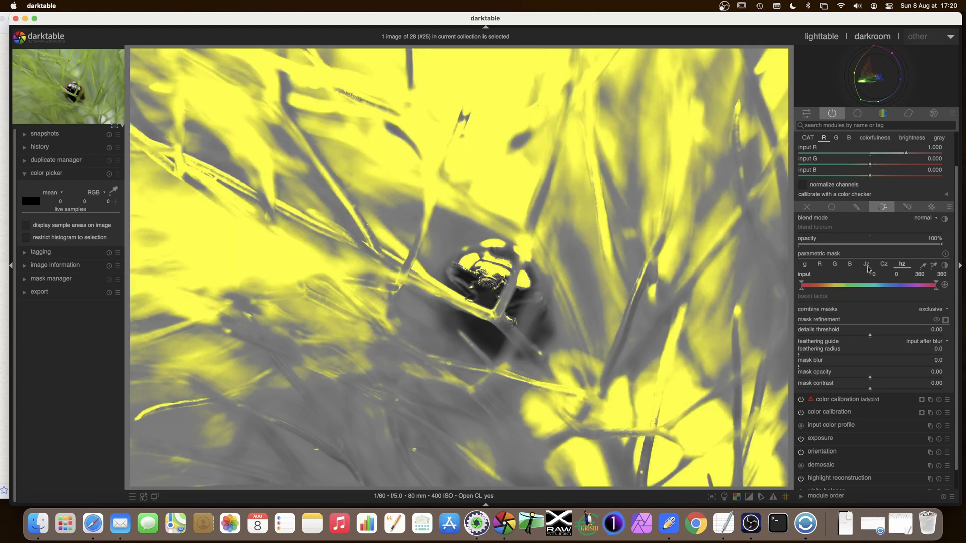
- Set the mask's lower Jz input limits to 0.72 and 0.86 and compare the mask overlay with the photo
{"action": "left_click", "coordinate": [867, 264]}
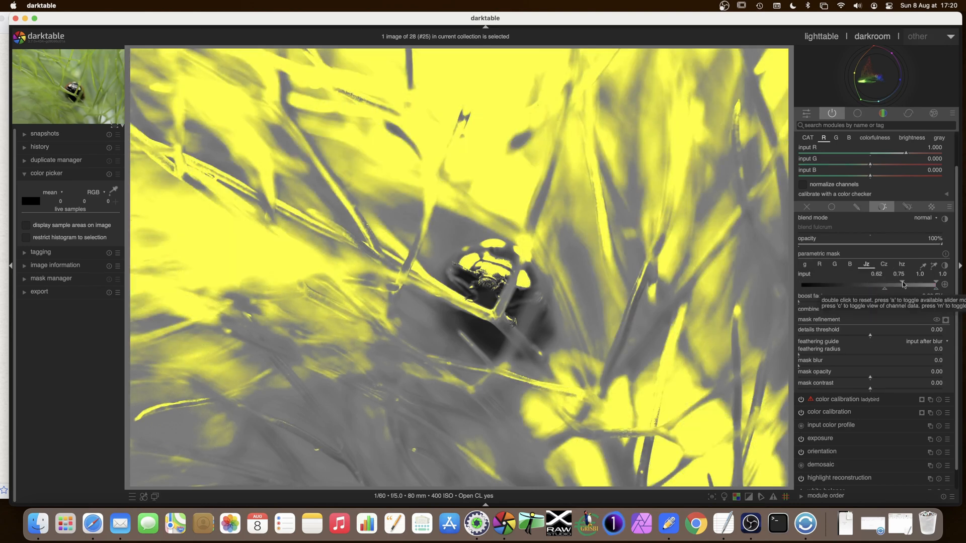
{"action": "left_click_drag", "start_coordinate": [903, 284], "coordinate": [916, 284]}
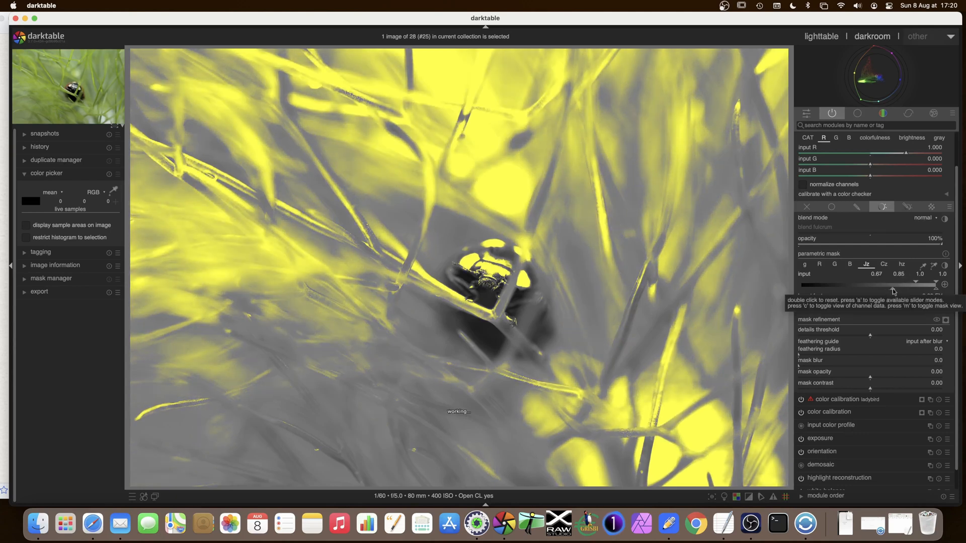
{"action": "left_click_drag", "start_coordinate": [891, 292], "coordinate": [898, 292]}
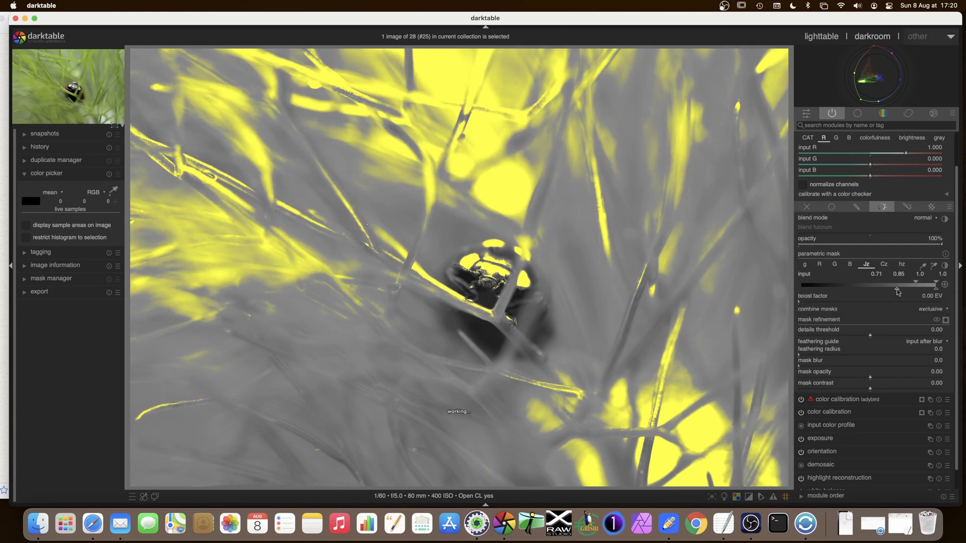
{"action": "left_click_drag", "start_coordinate": [915, 283], "coordinate": [918, 285]}
{"action": "left_click", "coordinate": [946, 321]}
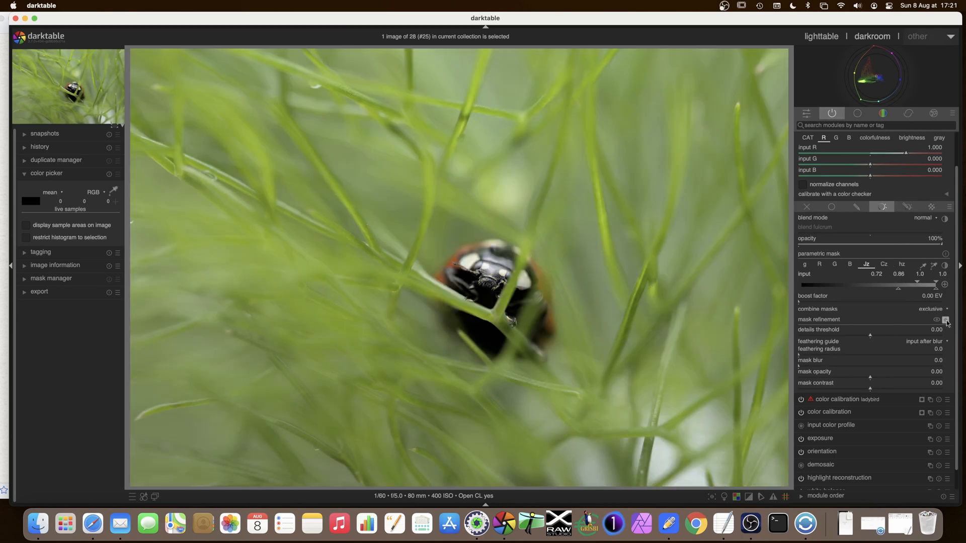
{"action": "left_click", "coordinate": [946, 321]}
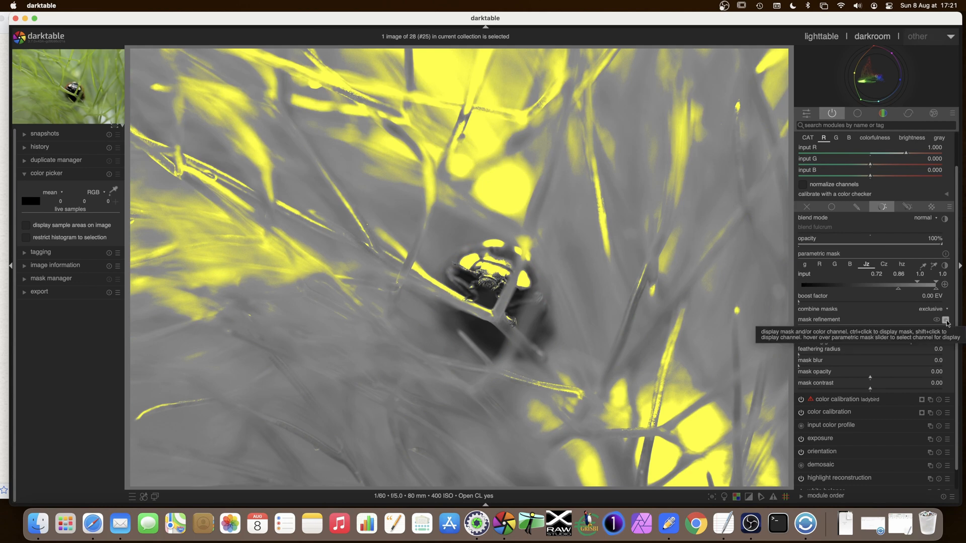
{"action": "left_click", "coordinate": [945, 321]}
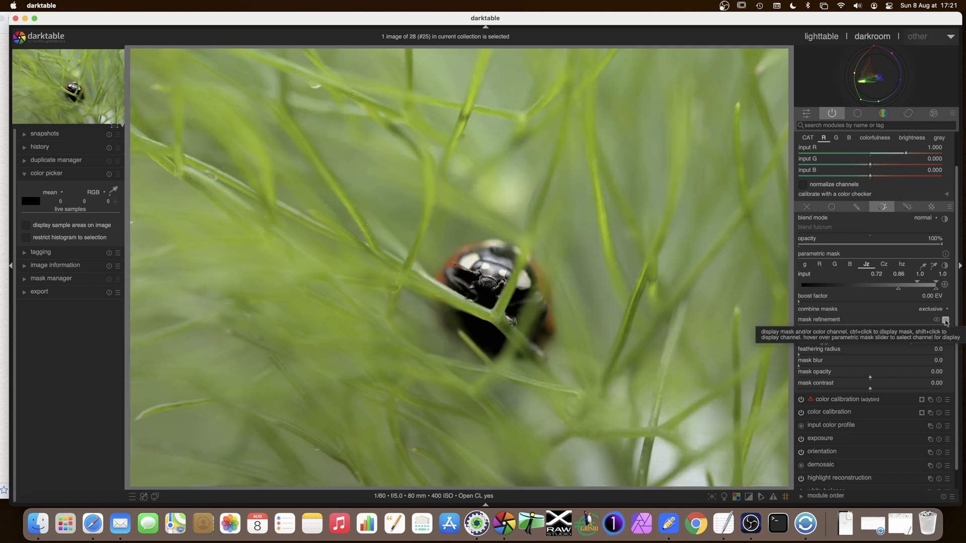
{"action": "left_click", "coordinate": [946, 320]}
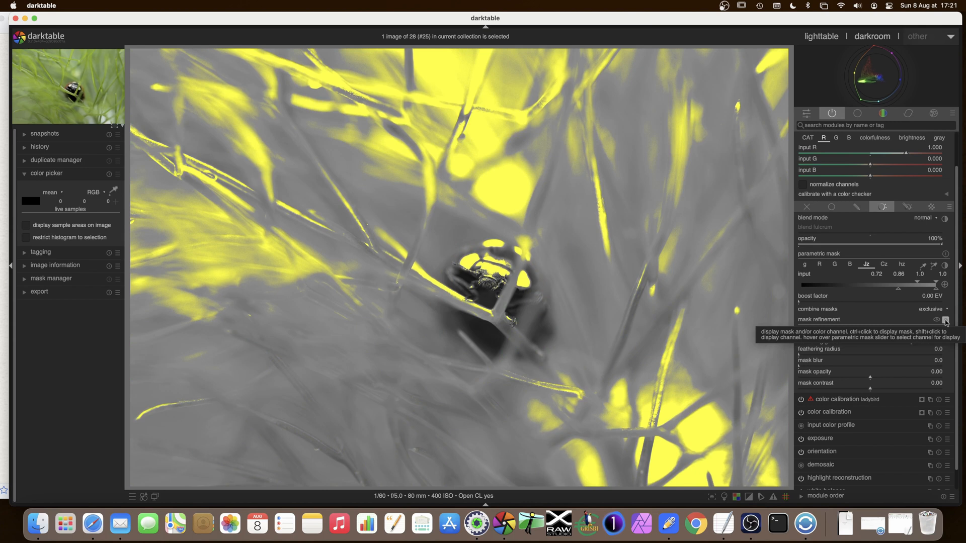
- Switch to a drawn & parametric mask, draw a closed path around the photo's lower-right highlights, and hide the mask overlay
{"action": "left_click", "coordinate": [907, 207]}
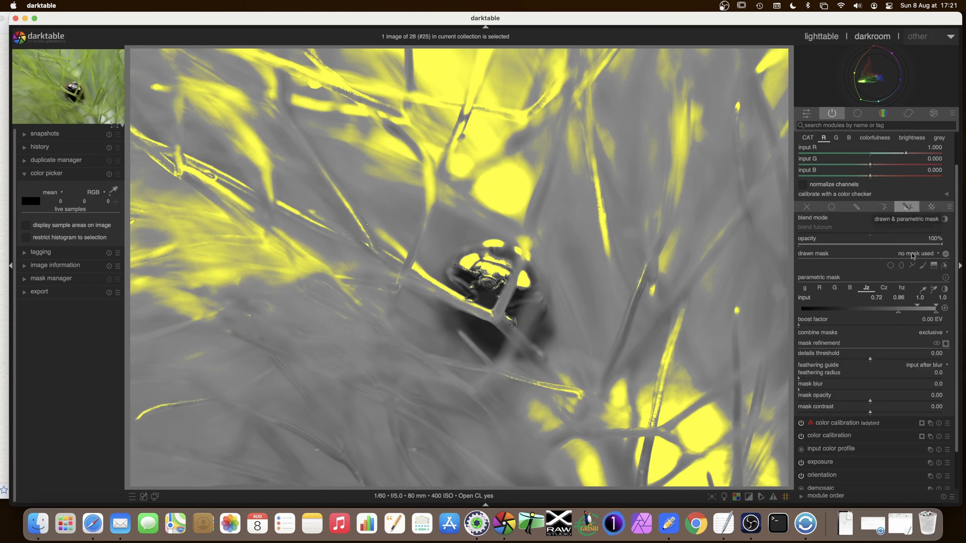
{"action": "left_click", "coordinate": [913, 266]}
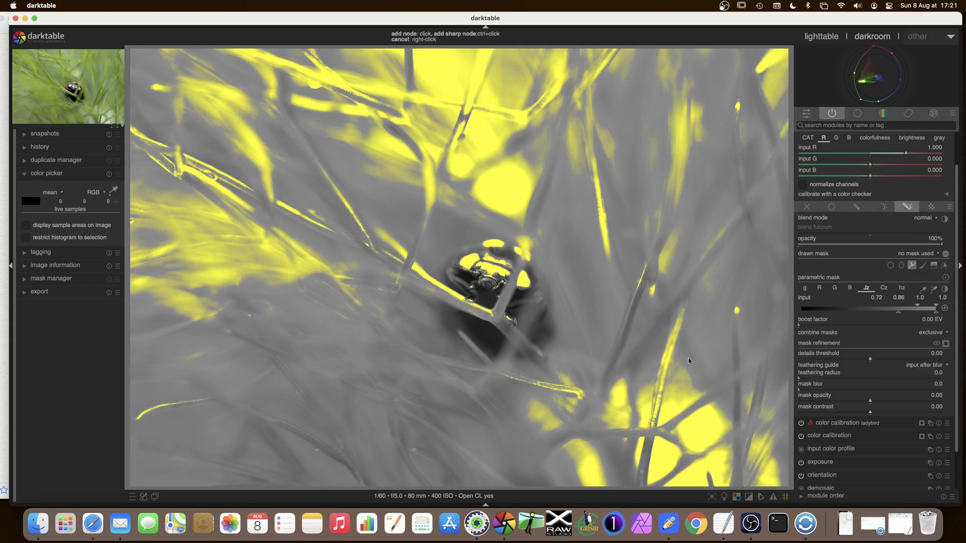
{"action": "left_click", "coordinate": [575, 357]}
{"action": "left_click", "coordinate": [534, 482]}
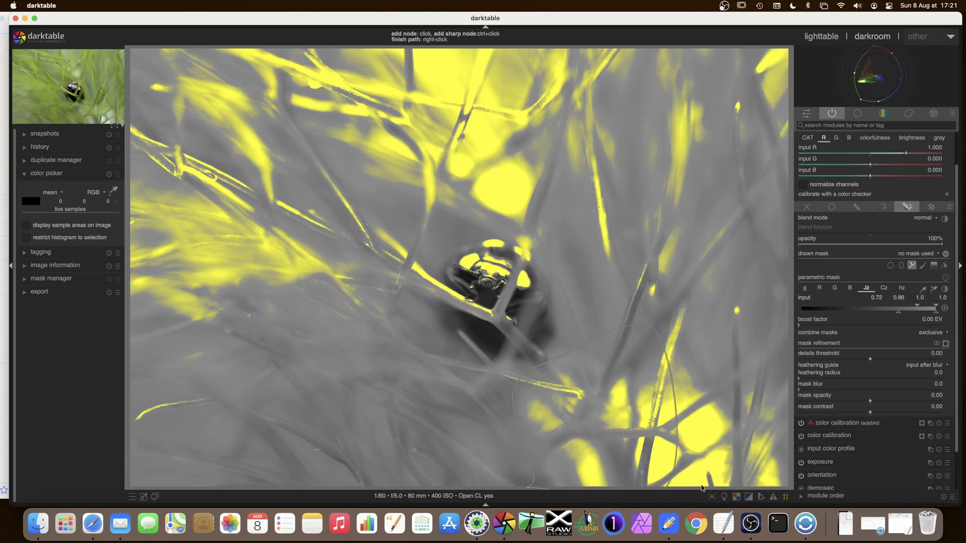
{"action": "left_click", "coordinate": [790, 485]}
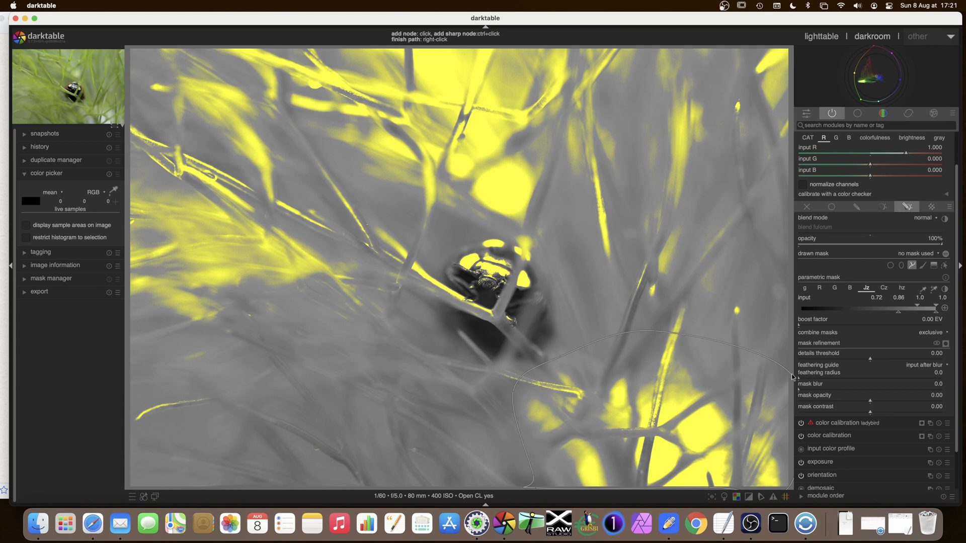
{"action": "left_click", "coordinate": [675, 304]}
{"action": "right_click", "coordinate": [676, 308]}
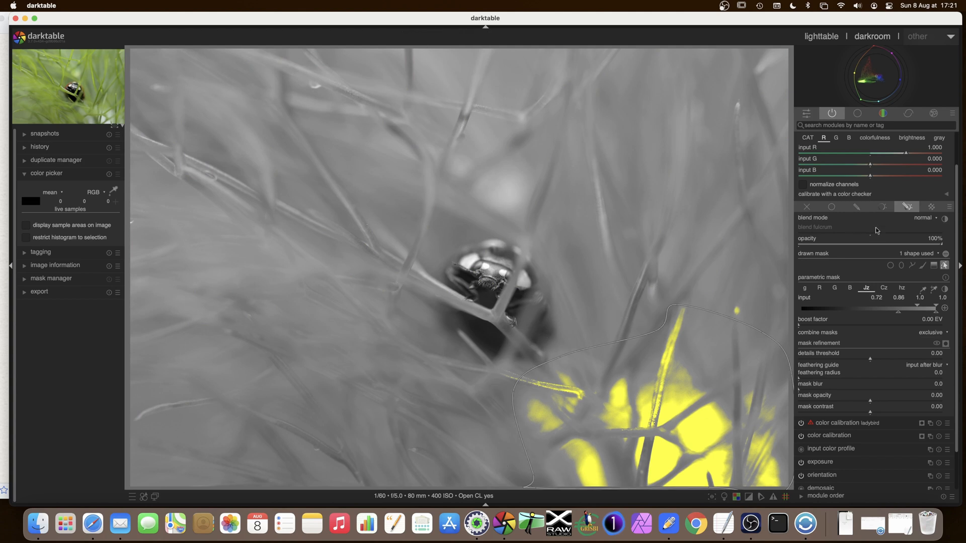
{"action": "left_click", "coordinate": [945, 265]}
{"action": "left_click", "coordinate": [945, 343]}
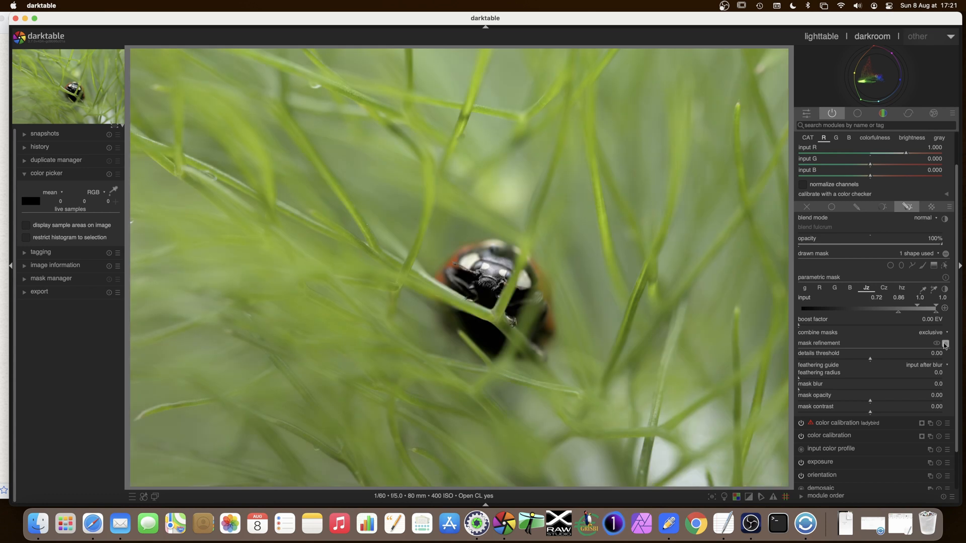
- Sample the RGB color of the pale highlight in the photo's lower-right area with the color picker
{"action": "scroll", "coordinate": [868, 249], "scroll_direction": "up", "scroll_amount": 1}
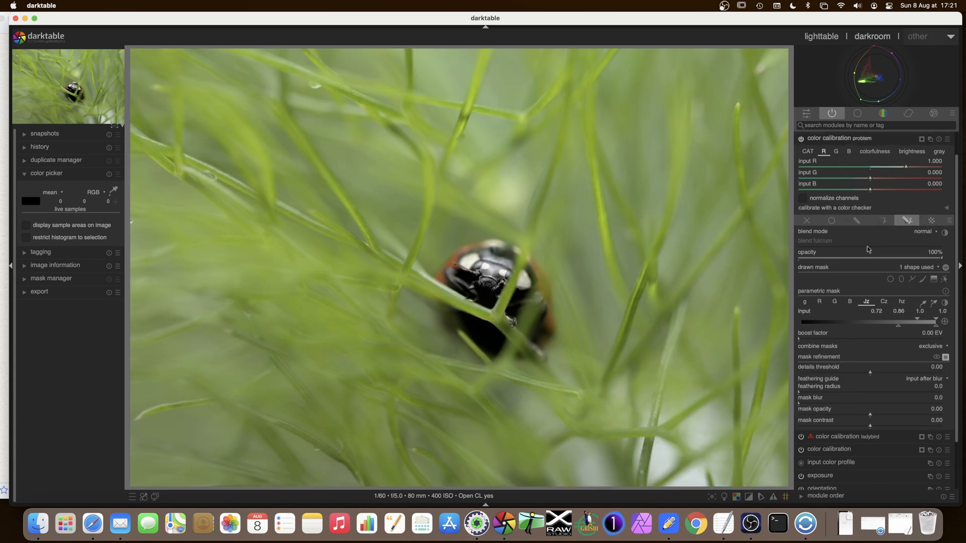
{"action": "scroll", "coordinate": [868, 250], "scroll_direction": "up", "scroll_amount": 2}
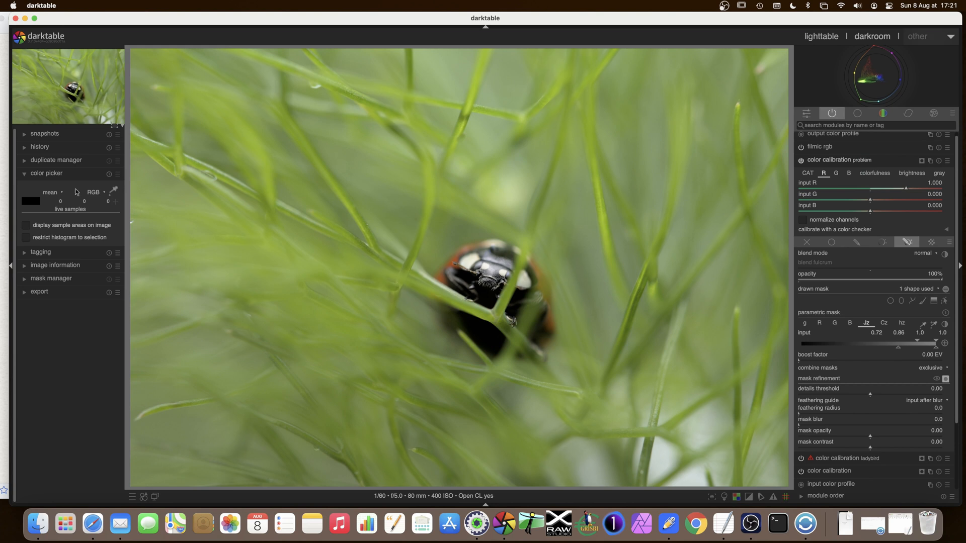
{"action": "left_click", "coordinate": [113, 191]}
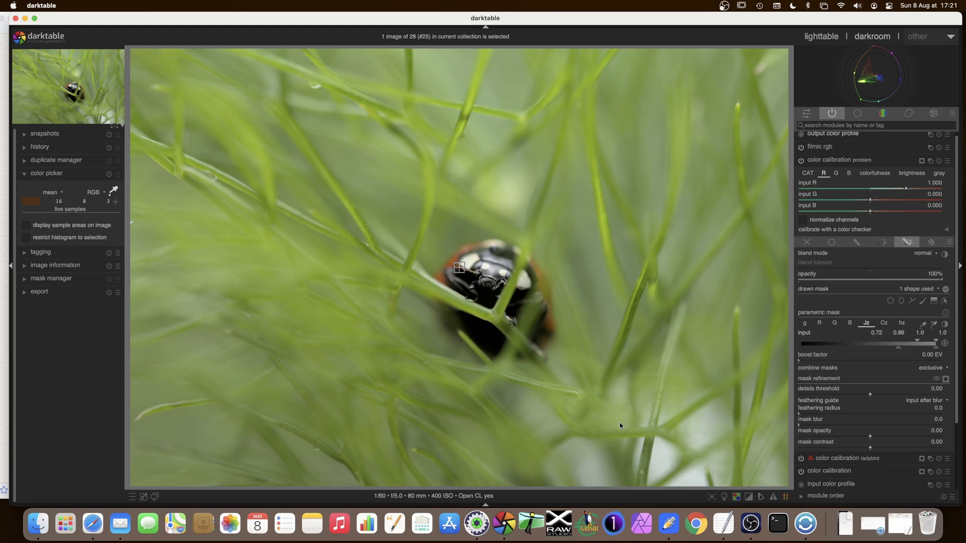
{"action": "left_click", "coordinate": [661, 458]}
{"action": "mouse_move", "coordinate": [103, 208]}
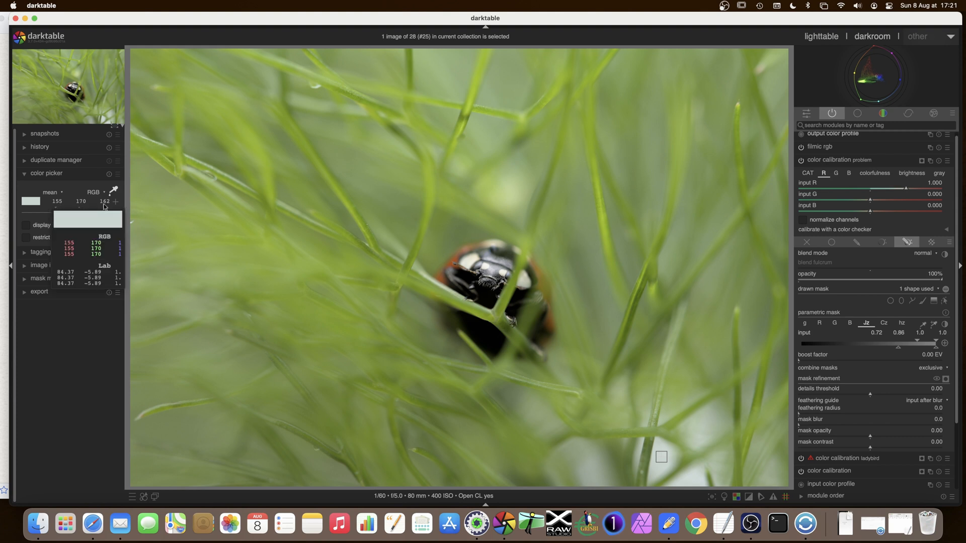
- Switch to TextEdit and note the sampled highlight values 155 170 162 in the untitled document
{"action": "left_click", "coordinate": [726, 529]}
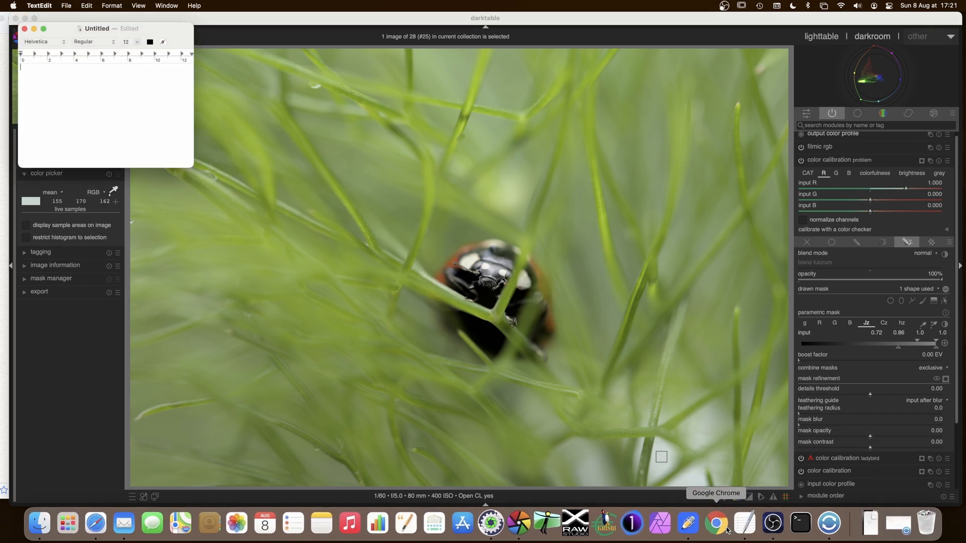
{"action": "key", "text": "ctrl+Up"}
{"action": "left_click", "coordinate": [457, 243]}
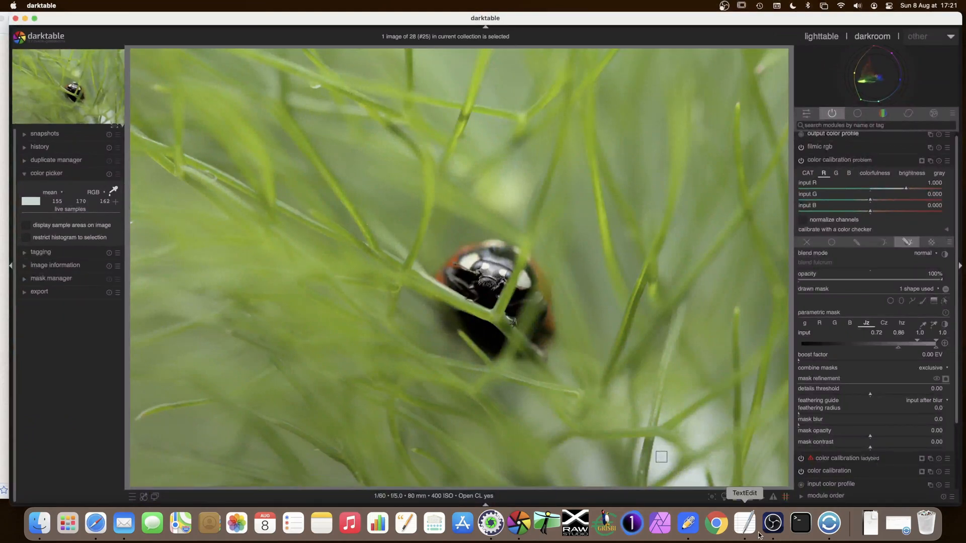
{"action": "left_click", "coordinate": [745, 523]}
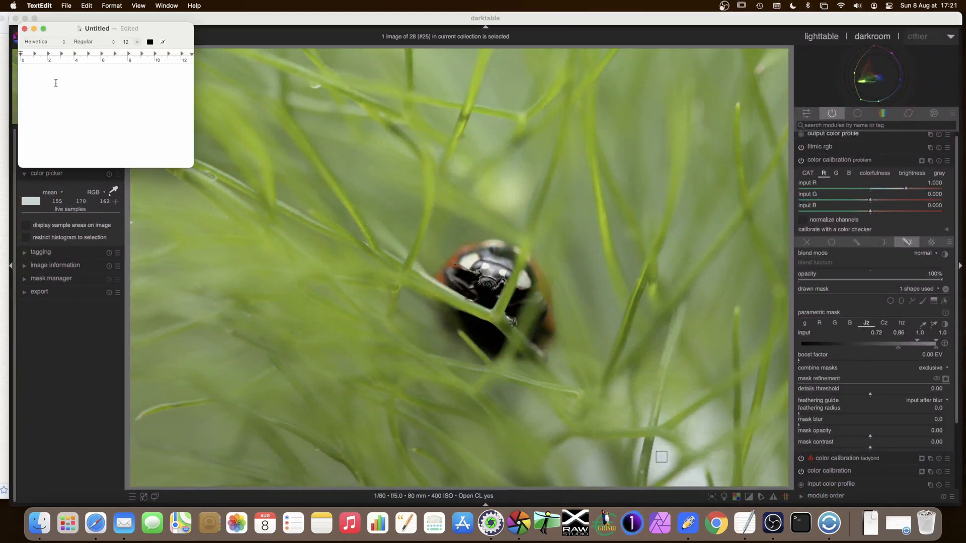
{"action": "type", "text": "155 170 162"}
- Return to darktable, store the picked highlight color as a live sample, and remove that sample
{"action": "left_click", "coordinate": [116, 205]}
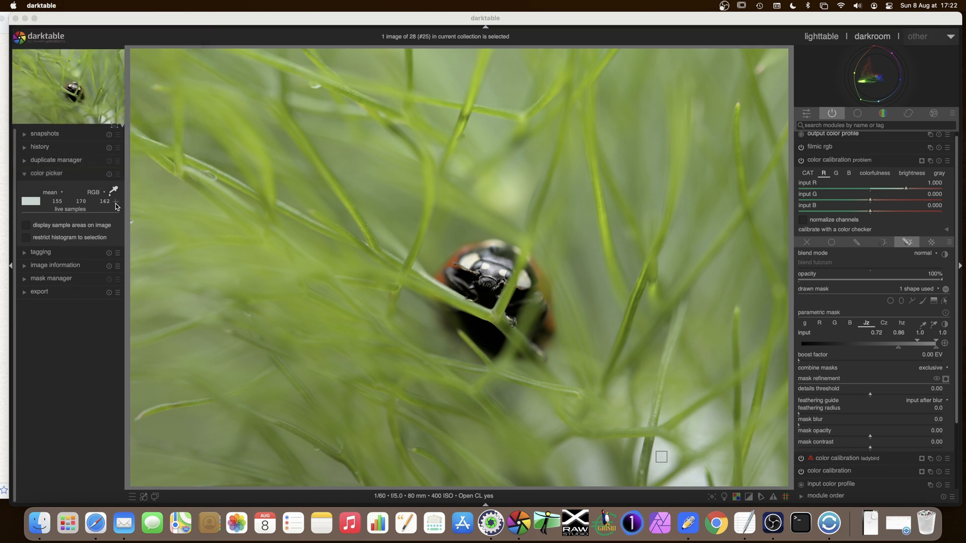
{"action": "left_click", "coordinate": [117, 203]}
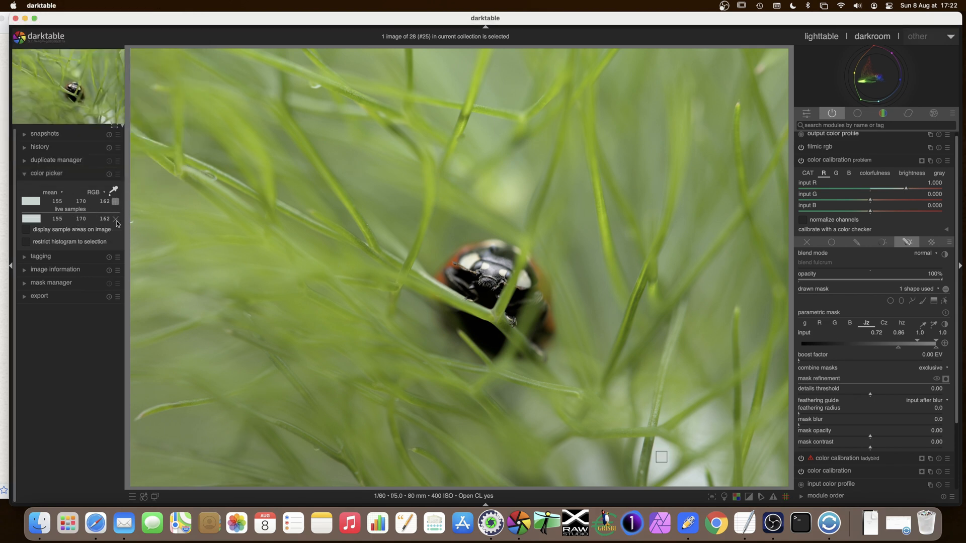
{"action": "left_click", "coordinate": [116, 219]}
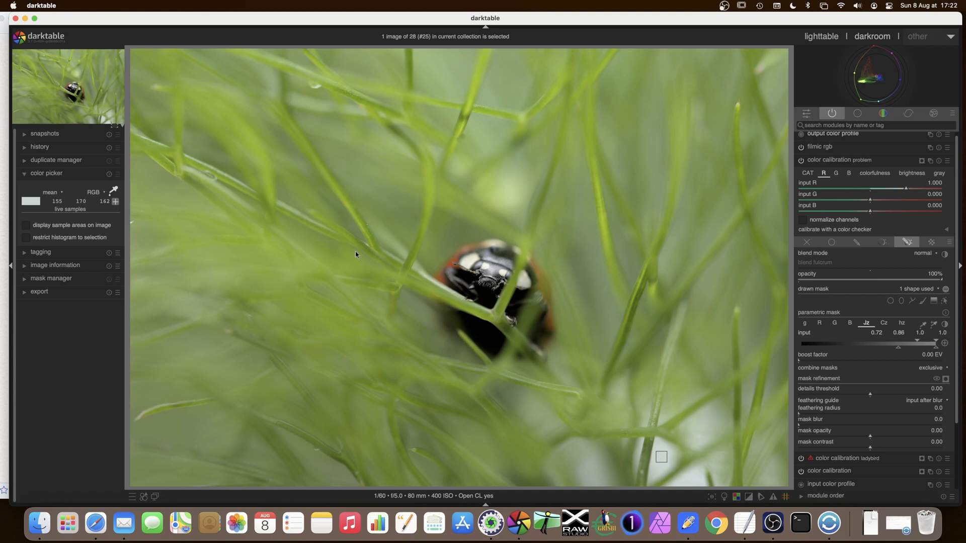
- Sample the green foliage up and left of the ladybird and note its values 53 69 26 in TextEdit
{"action": "left_click", "coordinate": [387, 205]}
{"action": "left_click", "coordinate": [367, 209]}
{"action": "left_click", "coordinate": [368, 197]}
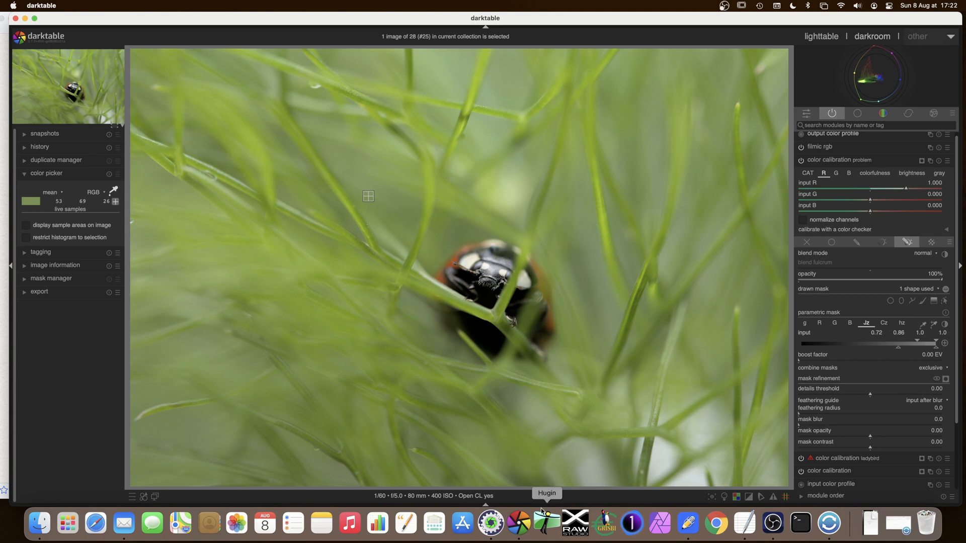
{"action": "left_click", "coordinate": [744, 523]}
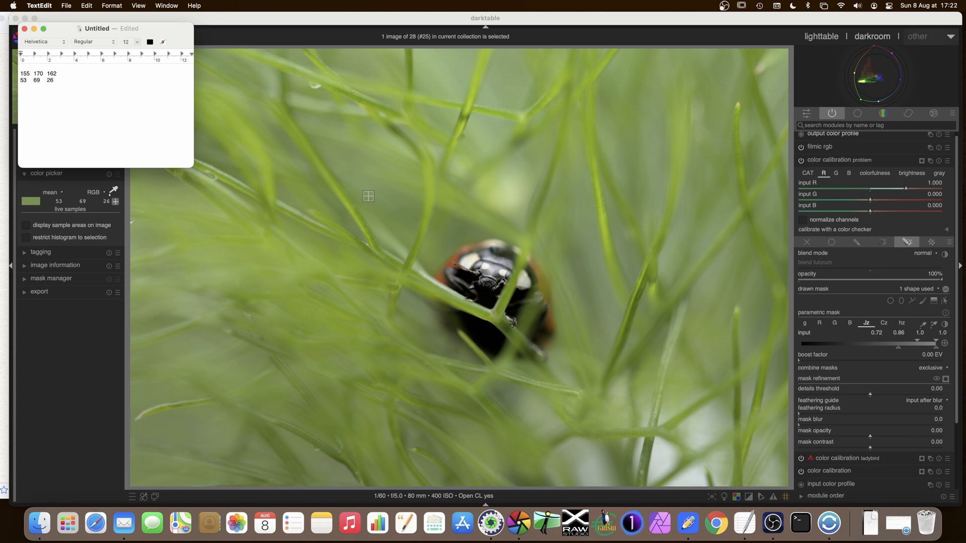
{"action": "left_click_drag", "start_coordinate": [142, 30], "coordinate": [126, 35]}
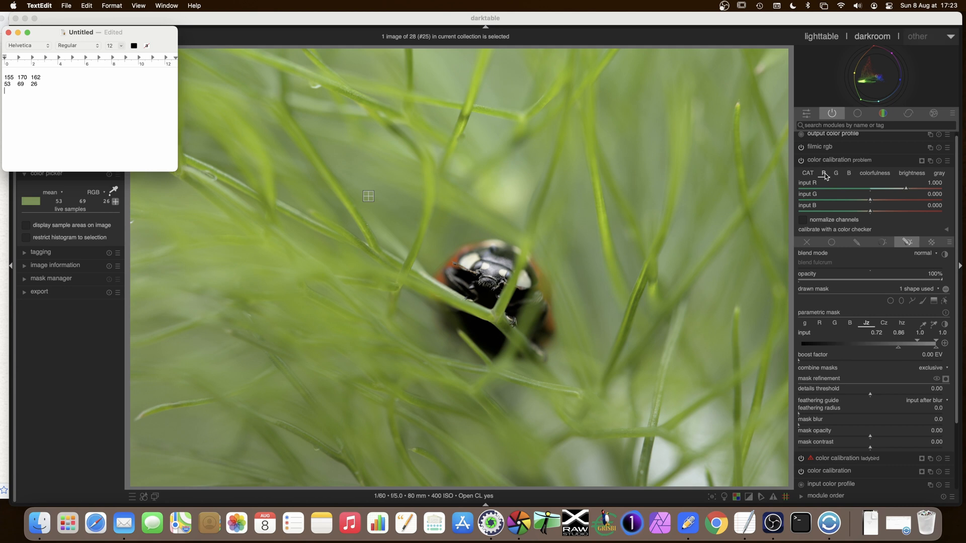
- Set input R of the problem instance's R output channel to the ratio 53/155
{"action": "left_click", "coordinate": [906, 191]}
{"action": "right_click", "coordinate": [906, 191]}
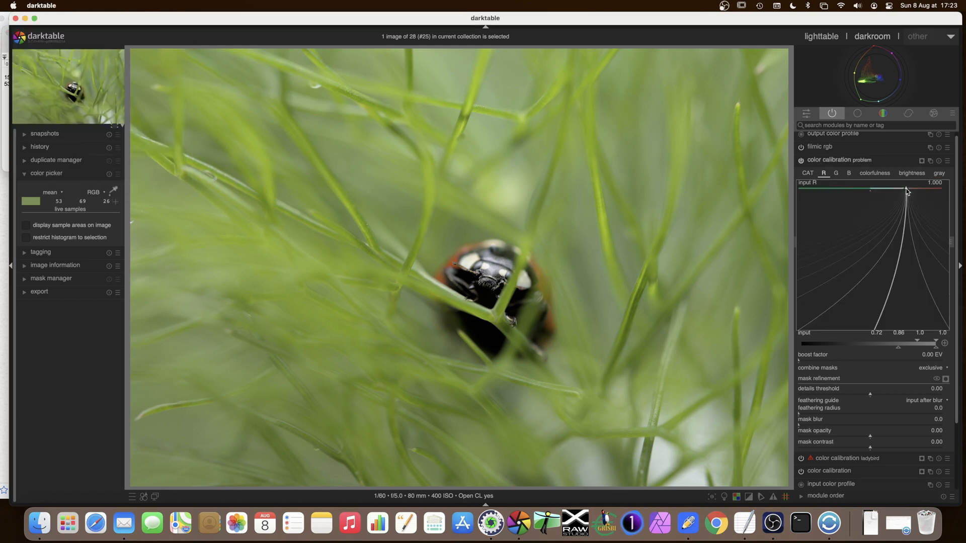
{"action": "type", "text": "53/155"}
{"action": "key", "text": "Return"}
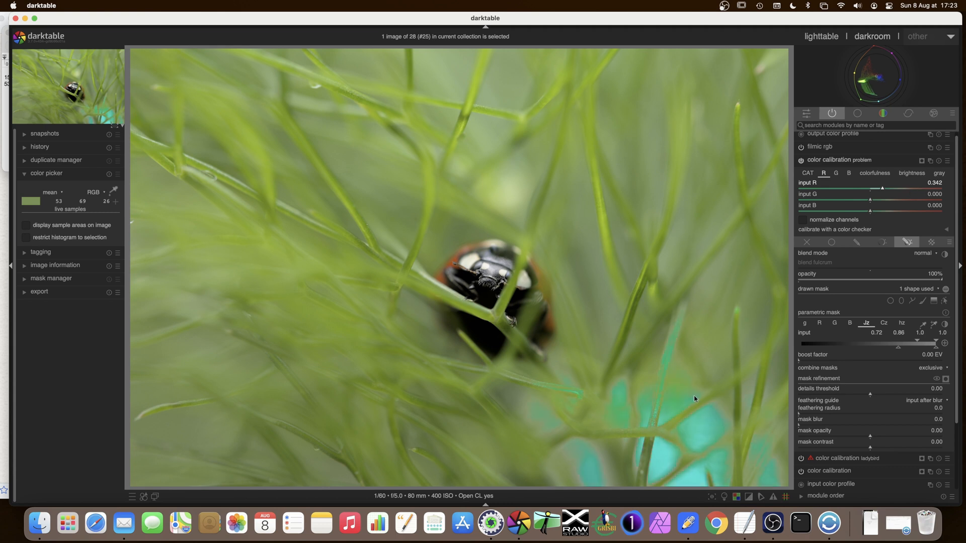
- Check the sampled values in TextEdit and set input G of the problem instance's G output channel to the ratio 69/170
{"action": "left_click", "coordinate": [745, 523]}
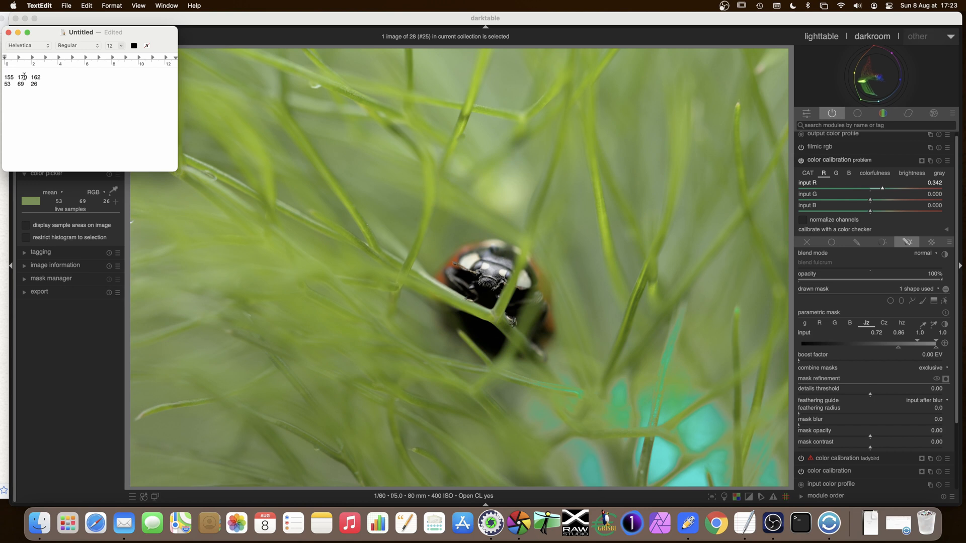
{"action": "left_click", "coordinate": [838, 174]}
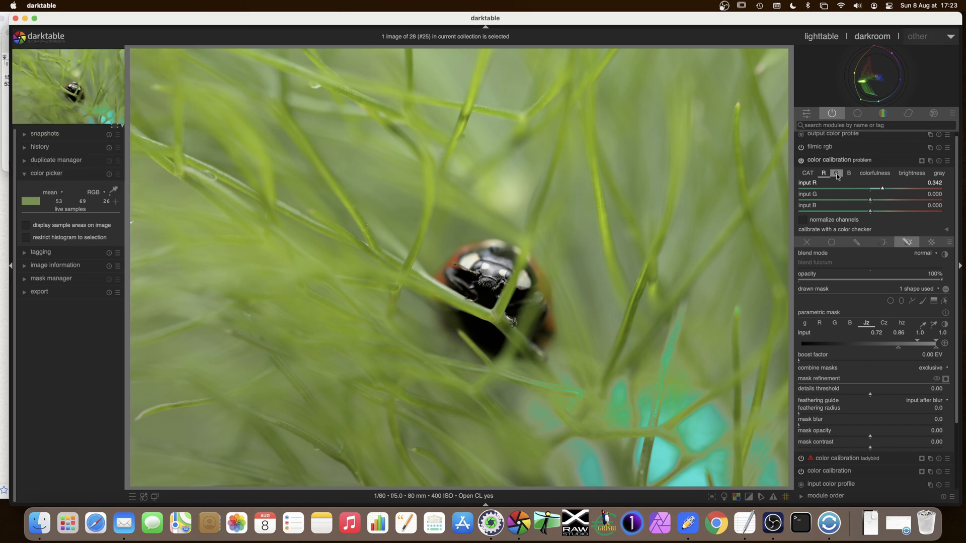
{"action": "right_click", "coordinate": [907, 200]}
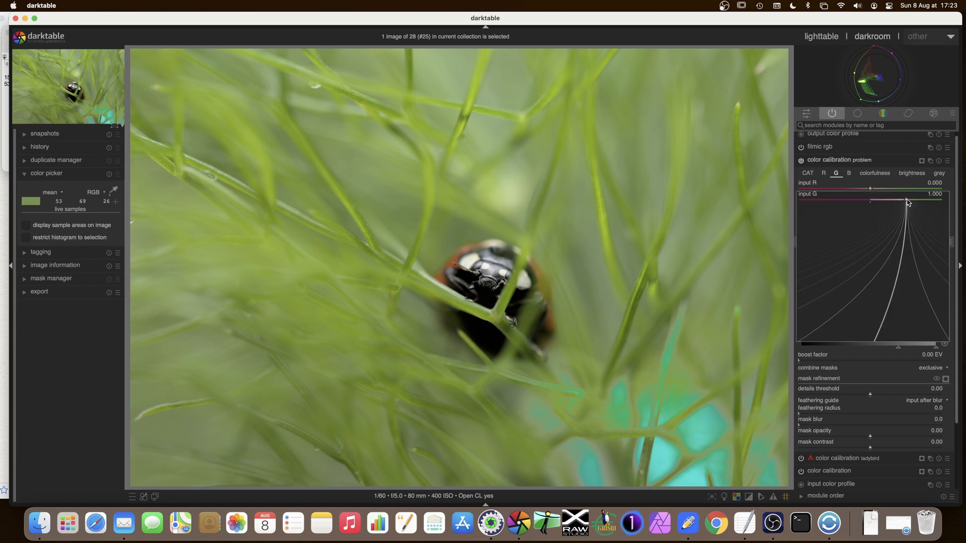
{"action": "type", "text": "69/170"}
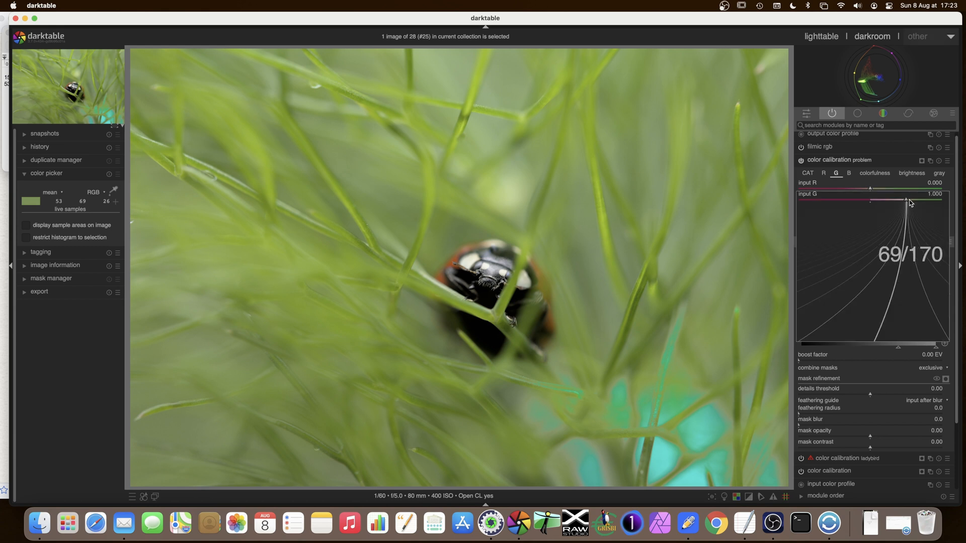
{"action": "key", "text": "Return"}
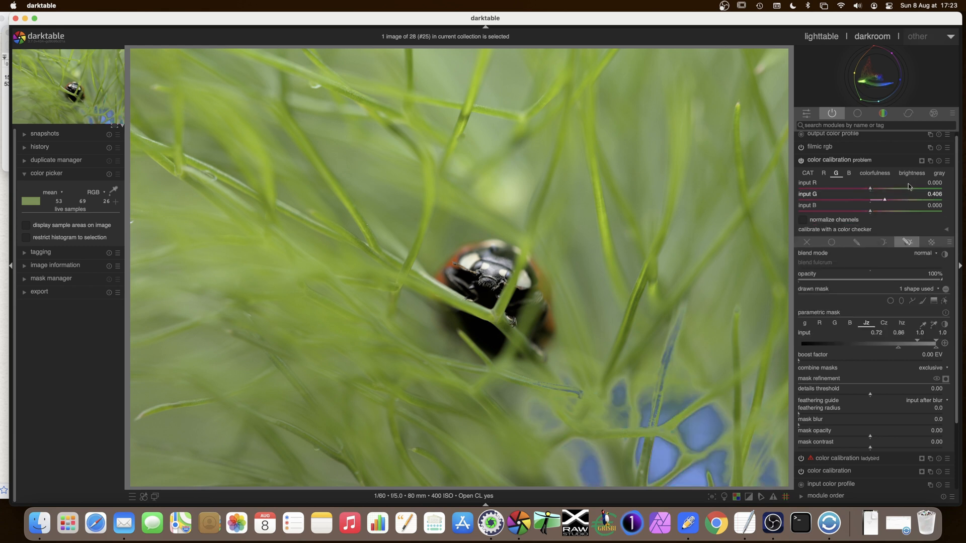
- Check the noted values again and set input B of the problem instance's B output channel to the ratio 26/162
{"action": "left_click", "coordinate": [745, 523]}
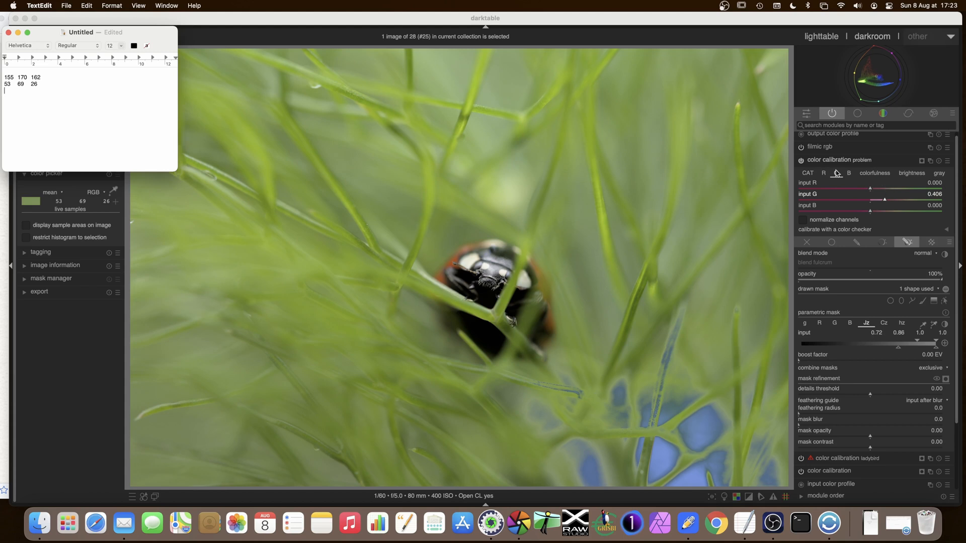
{"action": "left_click", "coordinate": [850, 173]}
{"action": "left_click", "coordinate": [850, 173]}
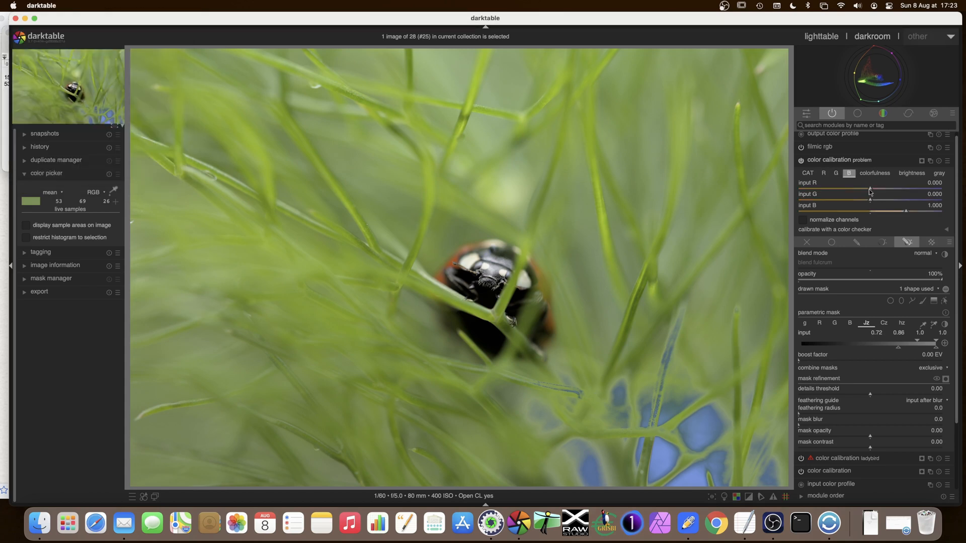
{"action": "right_click", "coordinate": [906, 215]}
{"action": "type", "text": "26"}
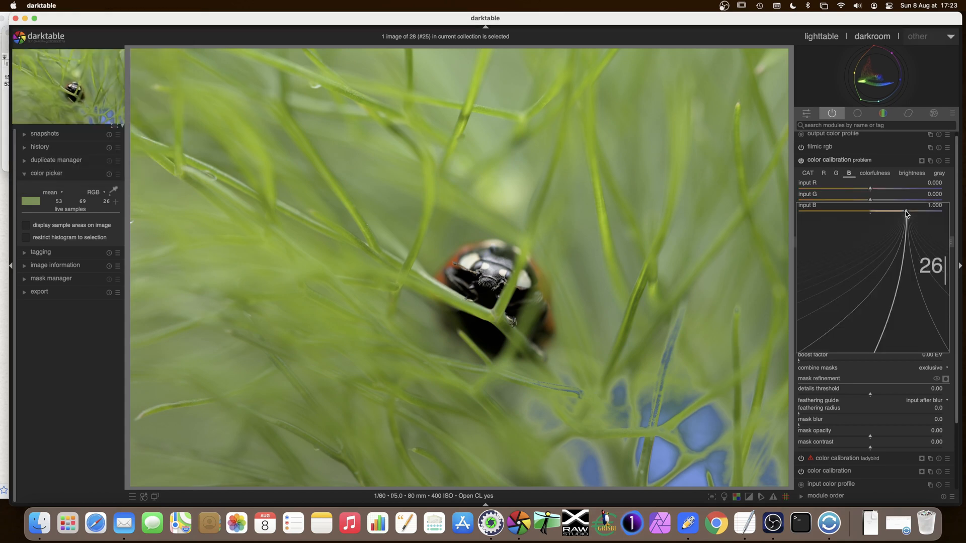
{"action": "type", "text": "/162"}
{"action": "key", "text": "Return"}
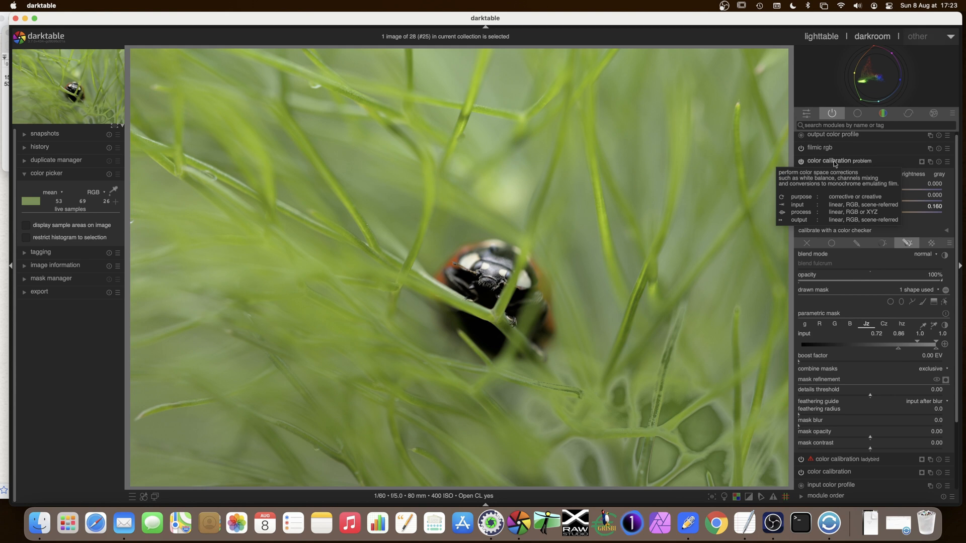
- Set the problem mask's feathering radius to 44.9 and mask blur to 14.1, and raise its lower Jz input thresholds to 0.75 and 0.91
{"action": "left_click", "coordinate": [834, 162]}
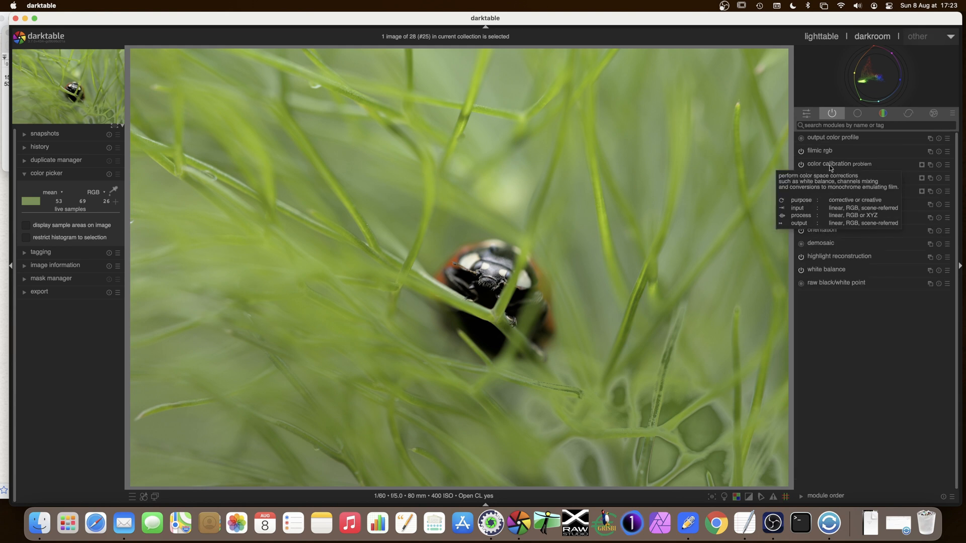
{"action": "left_click", "coordinate": [830, 165]}
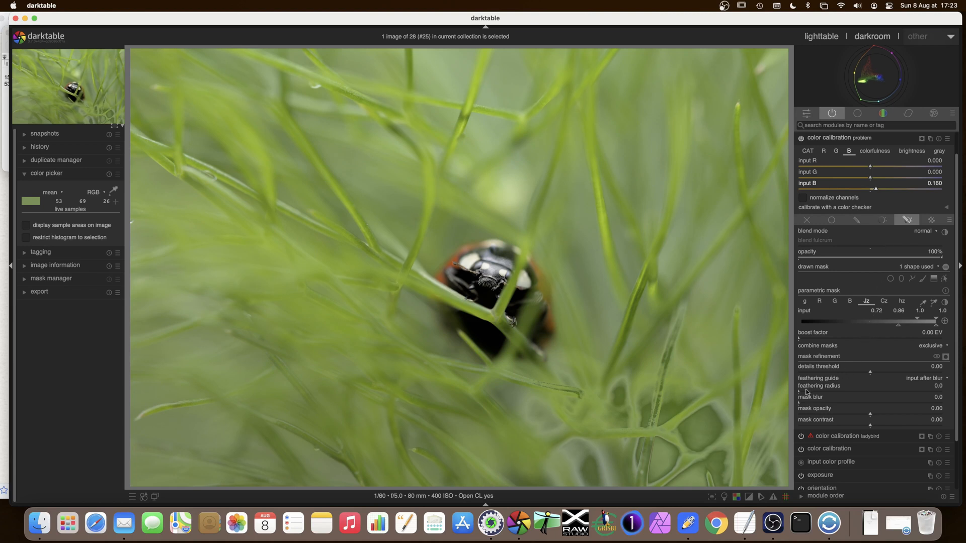
{"action": "left_click_drag", "start_coordinate": [800, 393], "coordinate": [818, 405]}
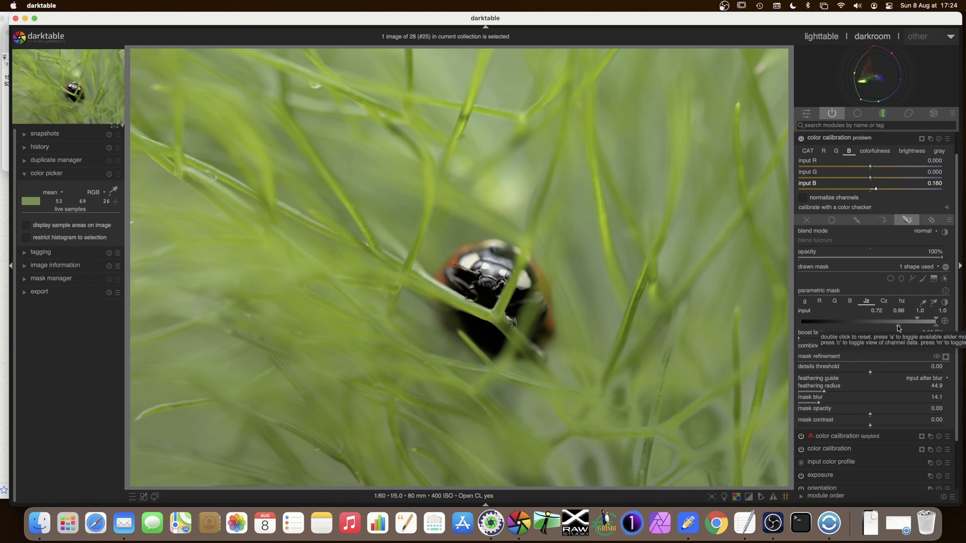
{"action": "mouse_move", "coordinate": [898, 328]}
{"action": "left_mouse_down"}
{"action": "mouse_move", "coordinate": [889, 328]}
{"action": "mouse_move", "coordinate": [902, 328]}
{"action": "left_mouse_up"}
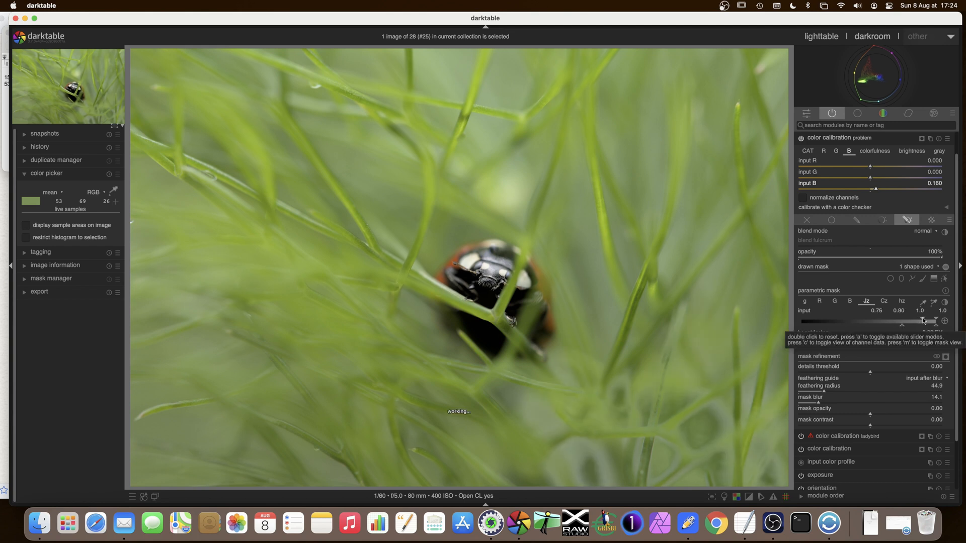
{"action": "left_click_drag", "start_coordinate": [923, 320], "coordinate": [924, 320]}
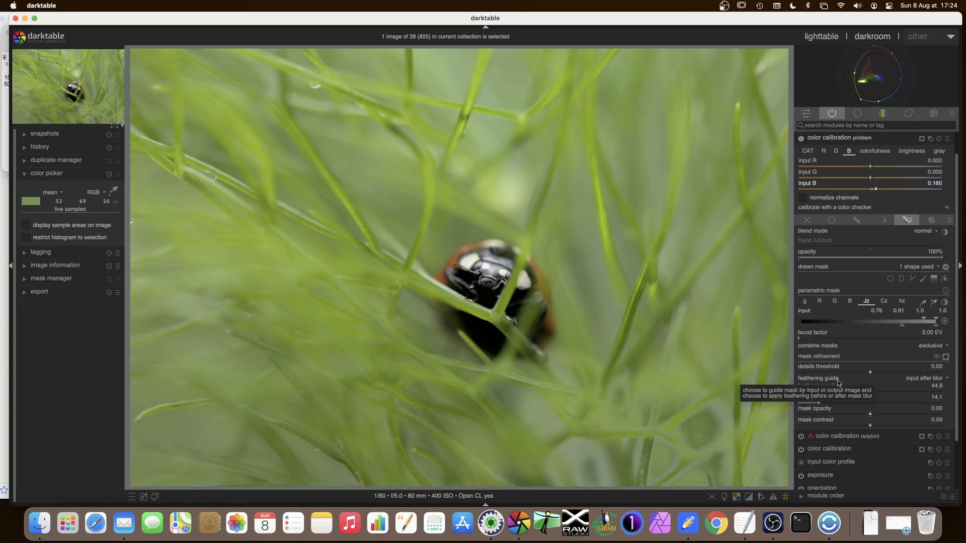
- Refine the problem mask with mask opacity -0.03, mask contrast 0.08 and feathering radius 18.8, leaving the details threshold at 0.00
{"action": "mouse_move", "coordinate": [863, 373]}
{"action": "left_mouse_down"}
{"action": "mouse_move", "coordinate": [851, 373]}
{"action": "mouse_move", "coordinate": [889, 373]}
{"action": "left_mouse_up"}
{"action": "double_click", "coordinate": [889, 373]}
{"action": "left_click_drag", "start_coordinate": [823, 390], "coordinate": [862, 415]}
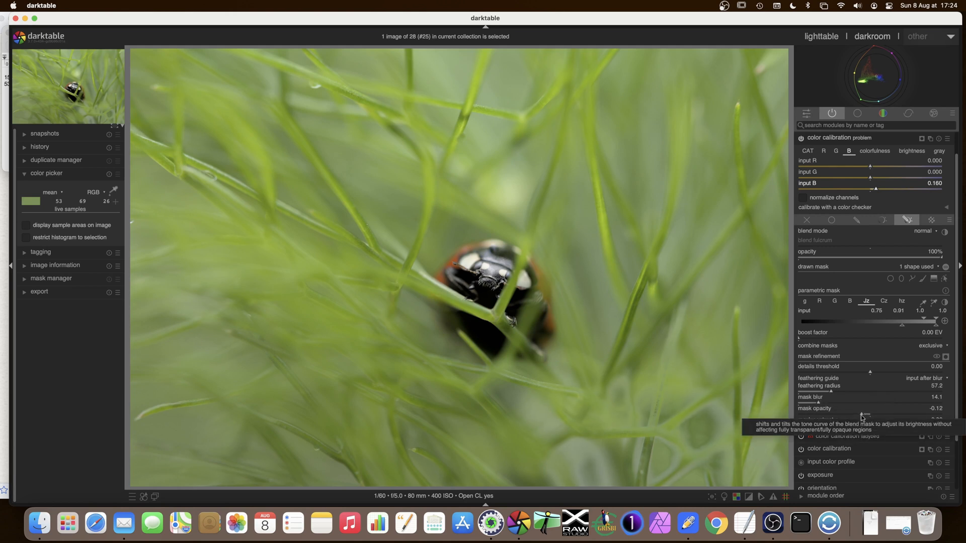
{"action": "mouse_move", "coordinate": [867, 414]}
{"action": "left_mouse_down"}
{"action": "mouse_move", "coordinate": [882, 416]}
{"action": "mouse_move", "coordinate": [868, 416]}
{"action": "left_mouse_up"}
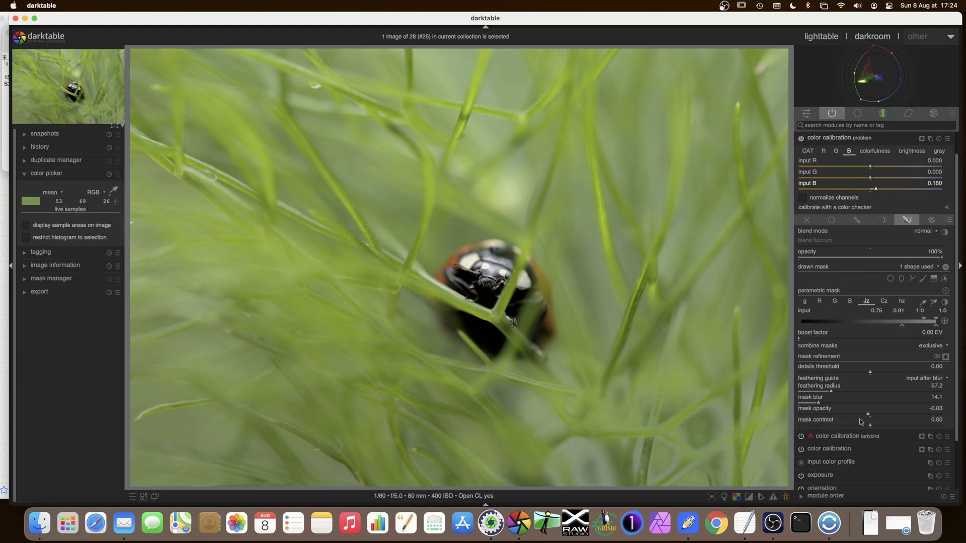
{"action": "mouse_move", "coordinate": [862, 428]}
{"action": "left_mouse_down"}
{"action": "mouse_move", "coordinate": [853, 427]}
{"action": "mouse_move", "coordinate": [877, 426]}
{"action": "left_mouse_up"}
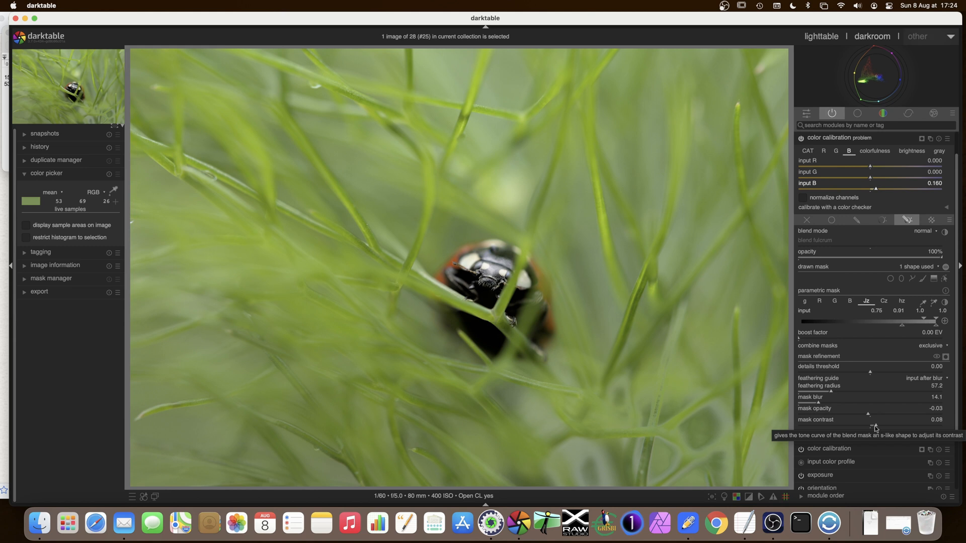
{"action": "left_click_drag", "start_coordinate": [830, 391], "coordinate": [809, 397]}
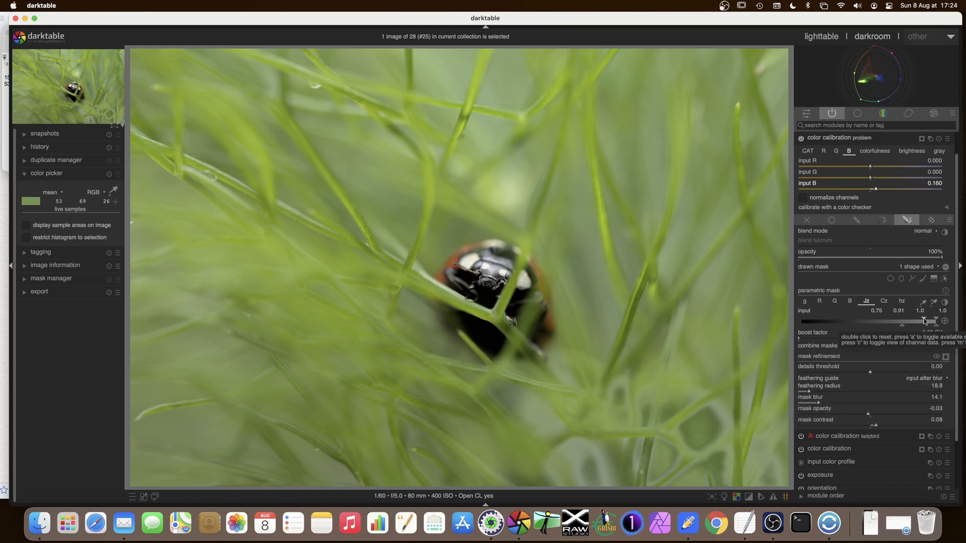
- Set the problem mask's lower Jz input thresholds to 0.70 and 0.96, and collapse the color calibration instance
{"action": "left_click_drag", "start_coordinate": [926, 318], "coordinate": [930, 318]}
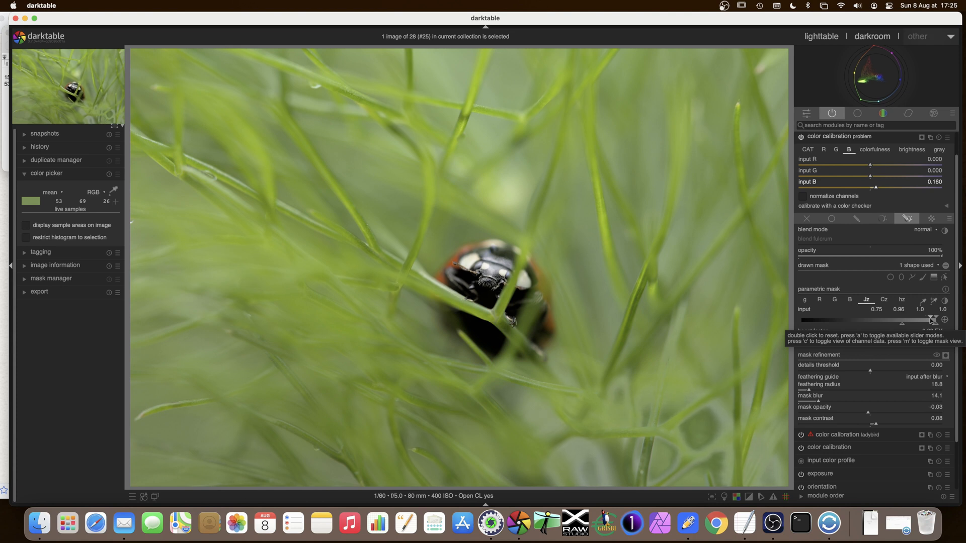
{"action": "left_click_drag", "start_coordinate": [902, 326], "coordinate": [898, 328]}
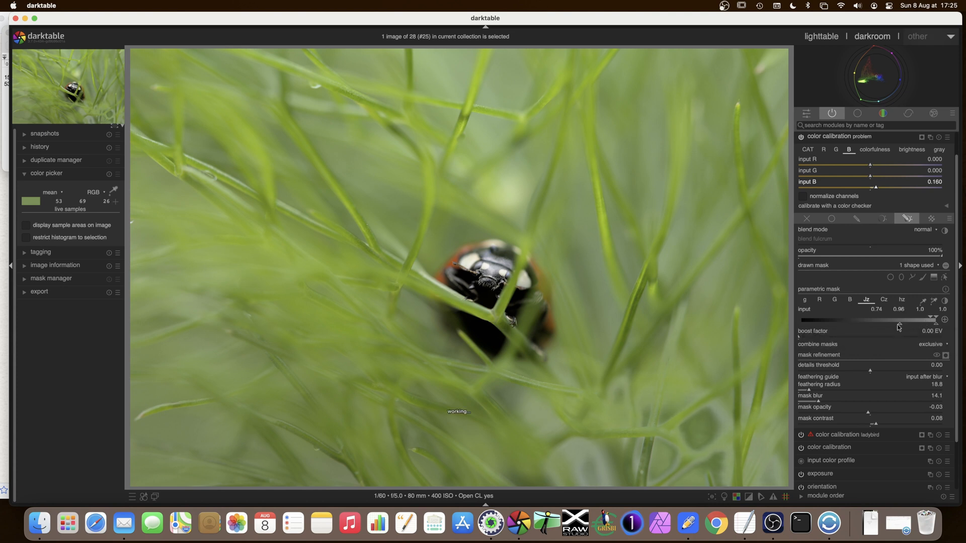
{"action": "left_click_drag", "start_coordinate": [900, 325], "coordinate": [904, 326]}
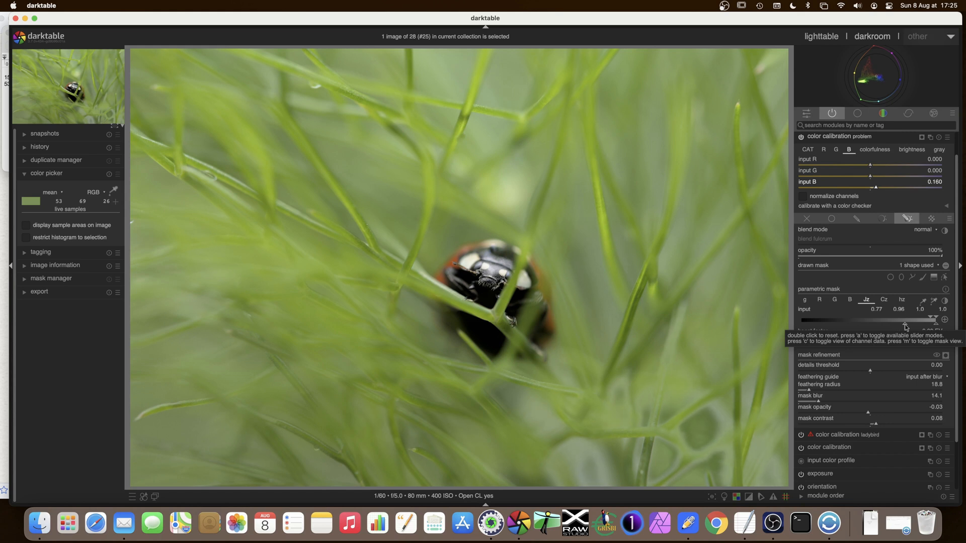
{"action": "left_click_drag", "start_coordinate": [905, 327], "coordinate": [896, 327]}
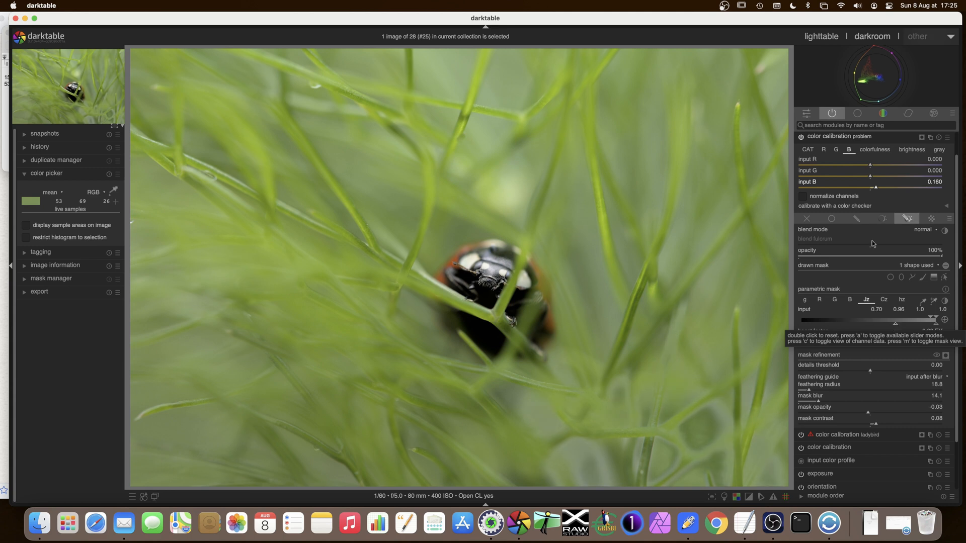
{"action": "scroll", "coordinate": [836, 239], "scroll_direction": "up", "scroll_amount": 1}
{"action": "left_click", "coordinate": [826, 167]}
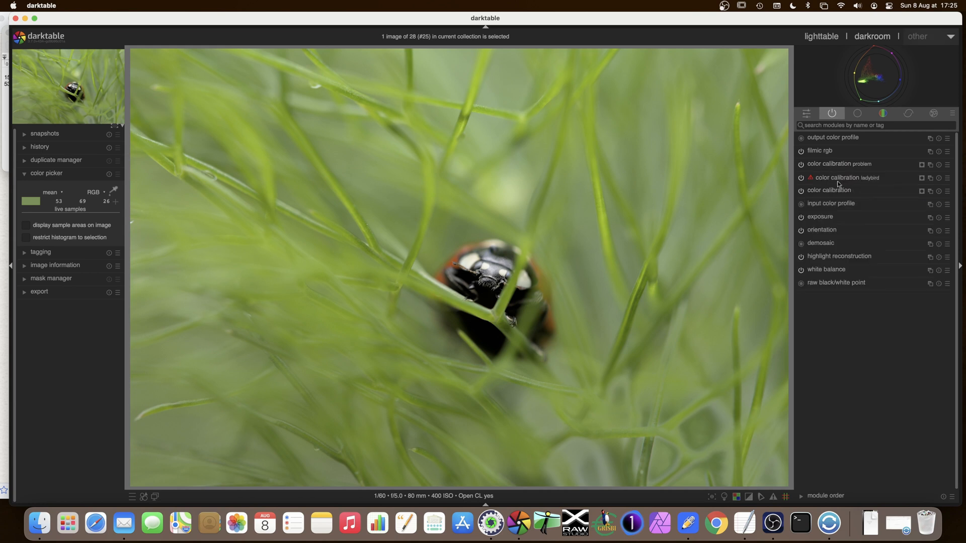
- Compare the photo with and without the problem color calibration instance by switching it off and on repeatedly
{"action": "left_click", "coordinate": [801, 165]}
{"action": "left_click", "coordinate": [802, 165]}
{"action": "left_click", "coordinate": [800, 165]}
{"action": "left_click", "coordinate": [801, 165]}
{"action": "left_click", "coordinate": [801, 165]}
{"action": "left_click", "coordinate": [801, 165]}
- Raise the problem instance's brightness mixing, with input R at 0.276 and input G at 0.164
{"action": "left_click", "coordinate": [837, 165]}
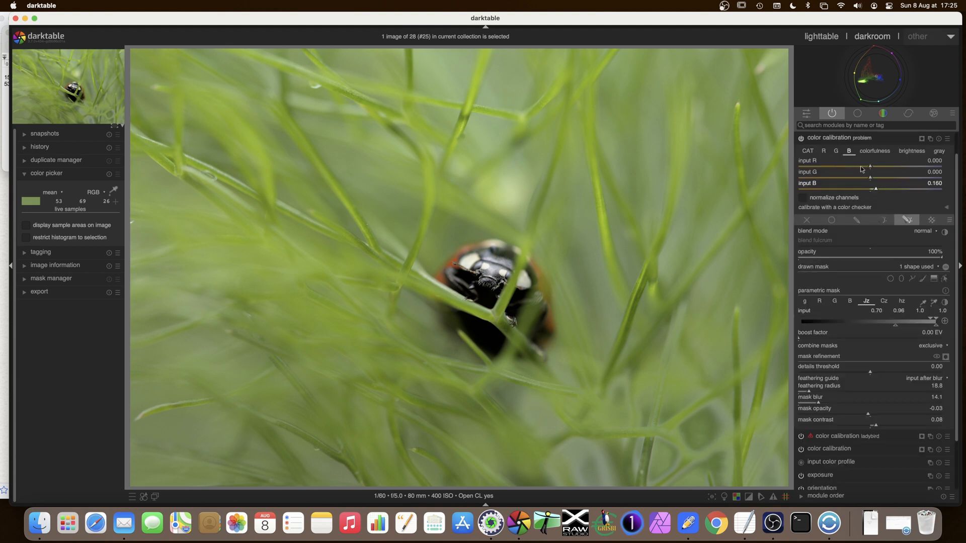
{"action": "left_click", "coordinate": [912, 152]}
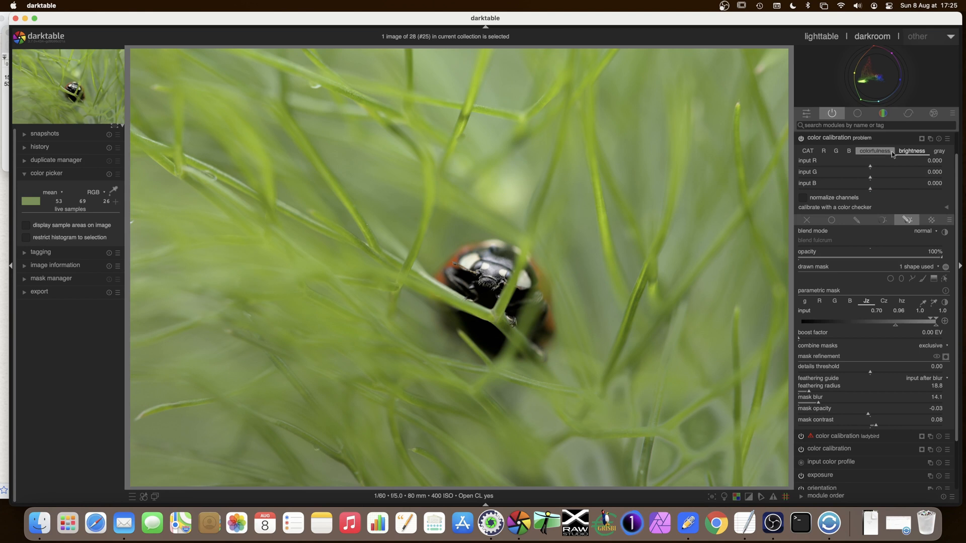
{"action": "mouse_move", "coordinate": [870, 179]}
{"action": "left_mouse_down"}
{"action": "mouse_move", "coordinate": [886, 180]}
{"action": "mouse_move", "coordinate": [889, 169]}
{"action": "left_mouse_up"}
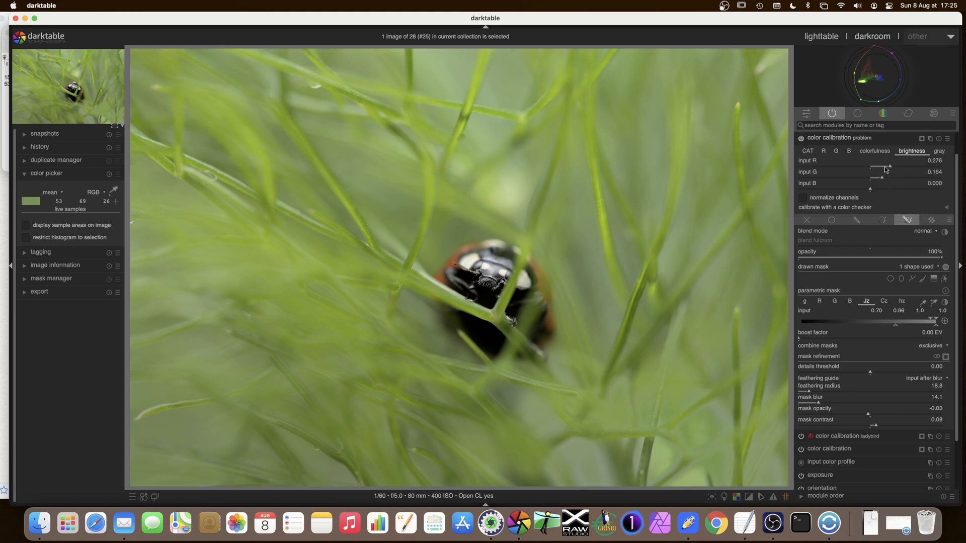
- Lower input G of the problem instance's colorfulness mixing to a negative value beyond -0.164, and collapse the instance
{"action": "left_click", "coordinate": [875, 151]}
{"action": "left_click_drag", "start_coordinate": [876, 174], "coordinate": [858, 180]}
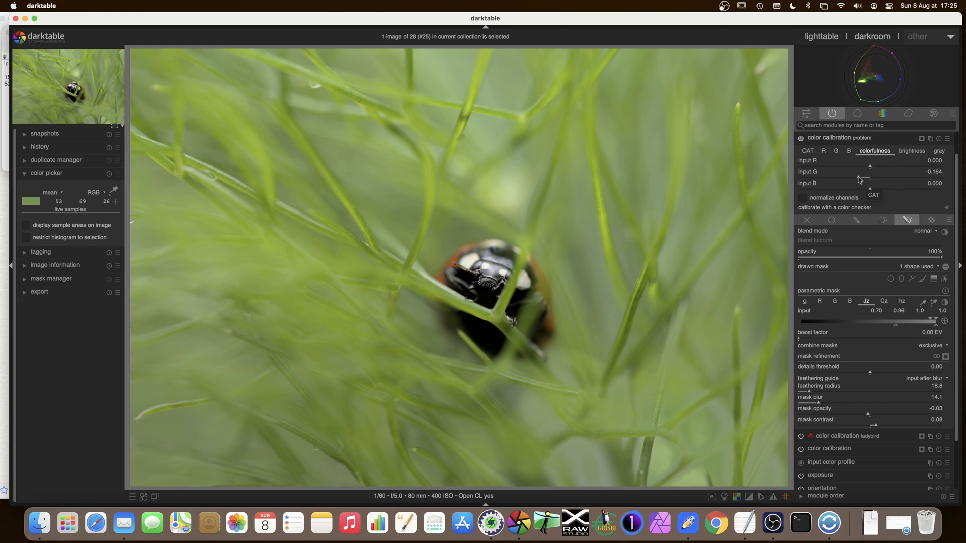
{"action": "left_click_drag", "start_coordinate": [858, 179], "coordinate": [847, 181]}
{"action": "left_click_drag", "start_coordinate": [848, 180], "coordinate": [850, 180]}
{"action": "left_click", "coordinate": [840, 139]}
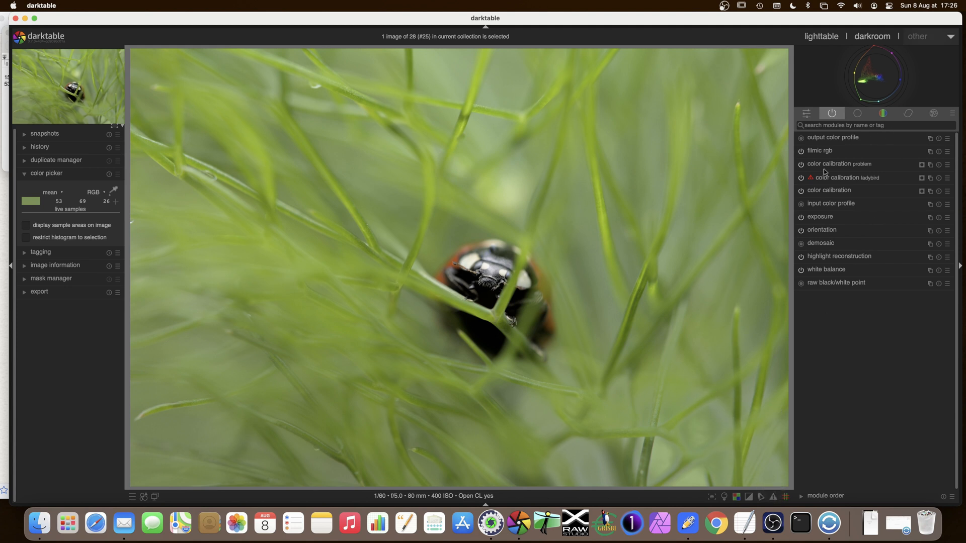
- Compare the highlights below the ladybird with the problem instance off and on, ending with it enabled
{"action": "left_click", "coordinate": [801, 165]}
{"action": "left_click", "coordinate": [801, 165]}
{"action": "left_click", "coordinate": [800, 165]}
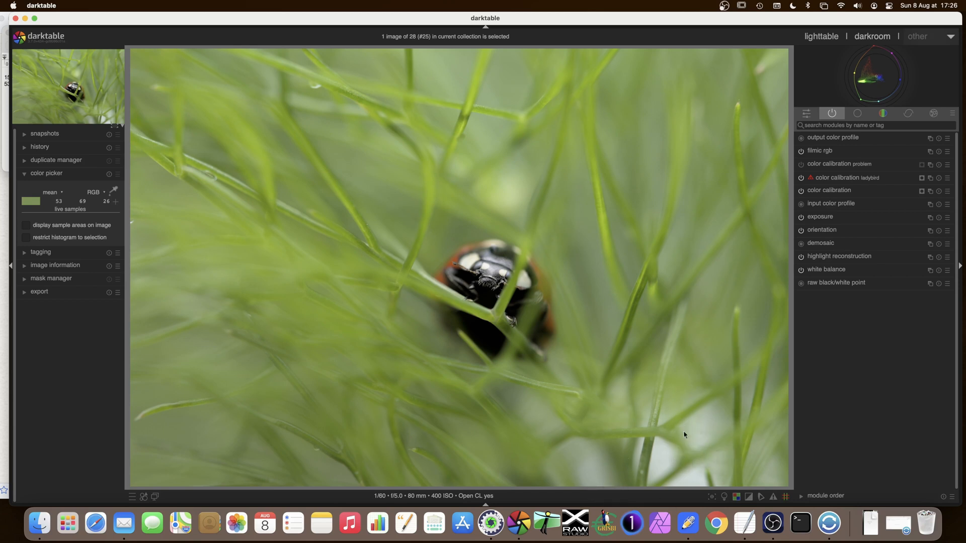
{"action": "left_click", "coordinate": [801, 167]}
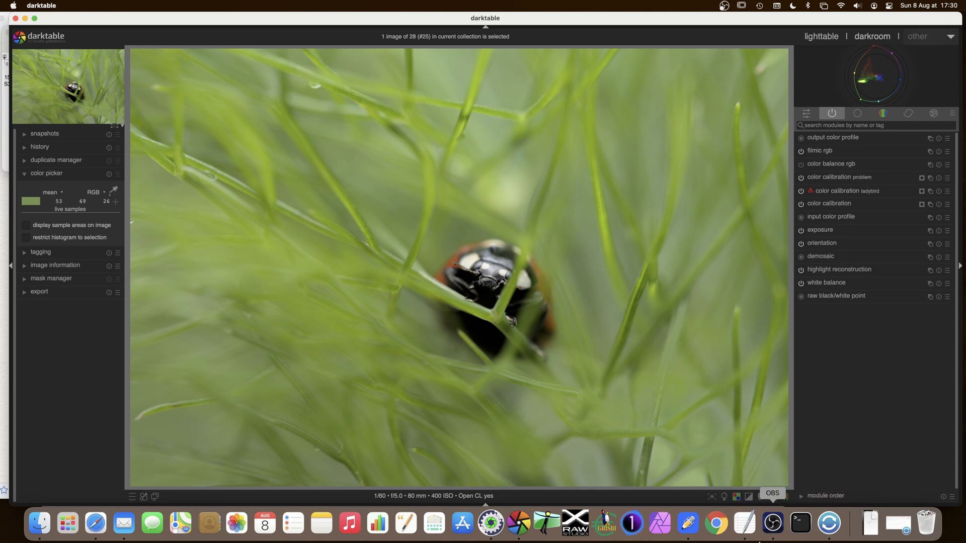
- Activate the color balance rgb module and set its global vibrance to 19.08%
{"action": "left_click", "coordinate": [840, 164]}
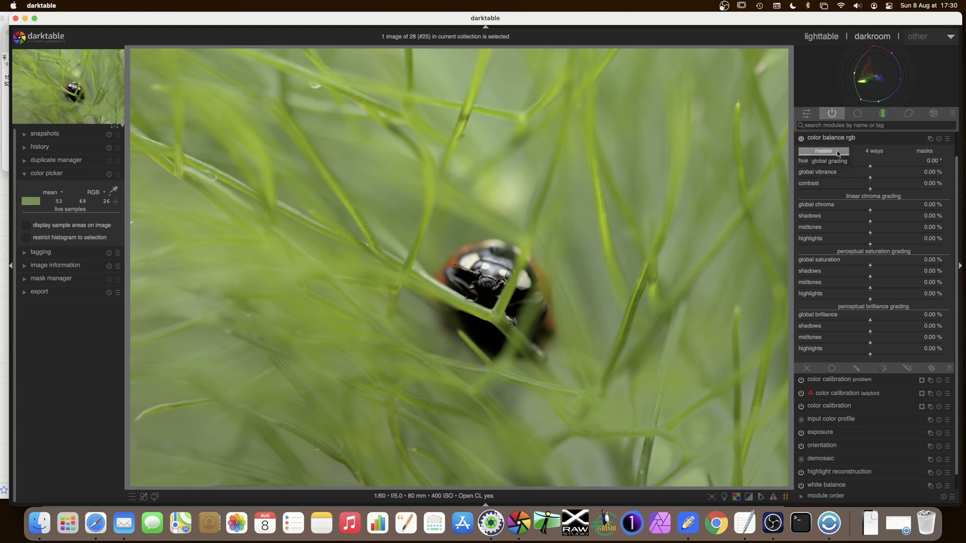
{"action": "left_click", "coordinate": [870, 178]}
{"action": "left_click_drag", "start_coordinate": [876, 177], "coordinate": [897, 177]}
{"action": "scroll", "coordinate": [664, 245], "scroll_direction": "up", "scroll_amount": 1}
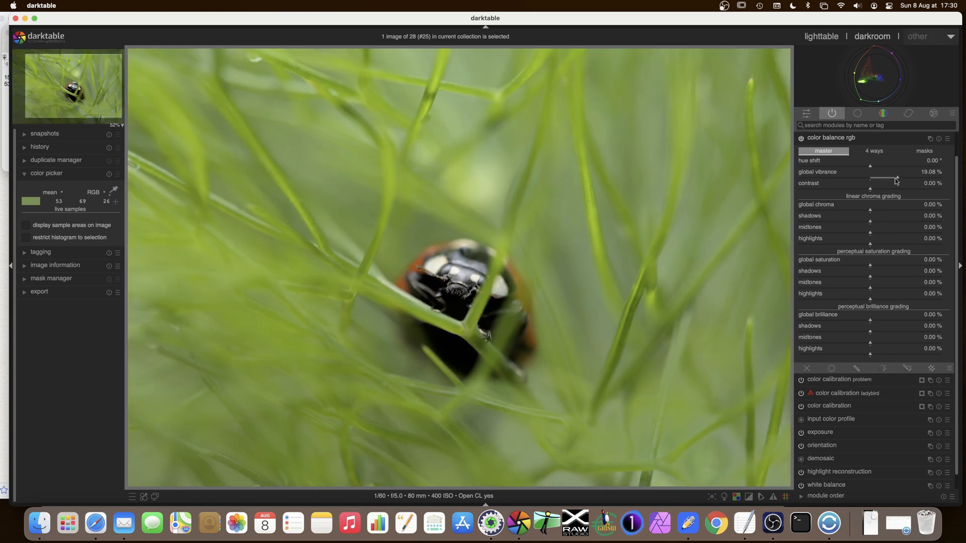
- Set the global chroma in color balance rgb's linear chroma grading to 8.88%
{"action": "left_click_drag", "start_coordinate": [870, 212], "coordinate": [877, 213]}
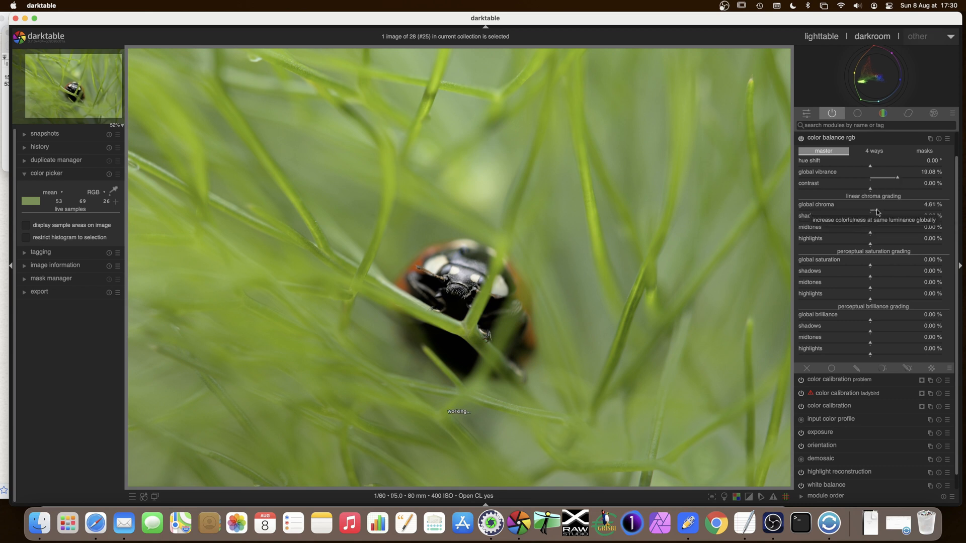
{"action": "left_click_drag", "start_coordinate": [878, 213], "coordinate": [879, 212]}
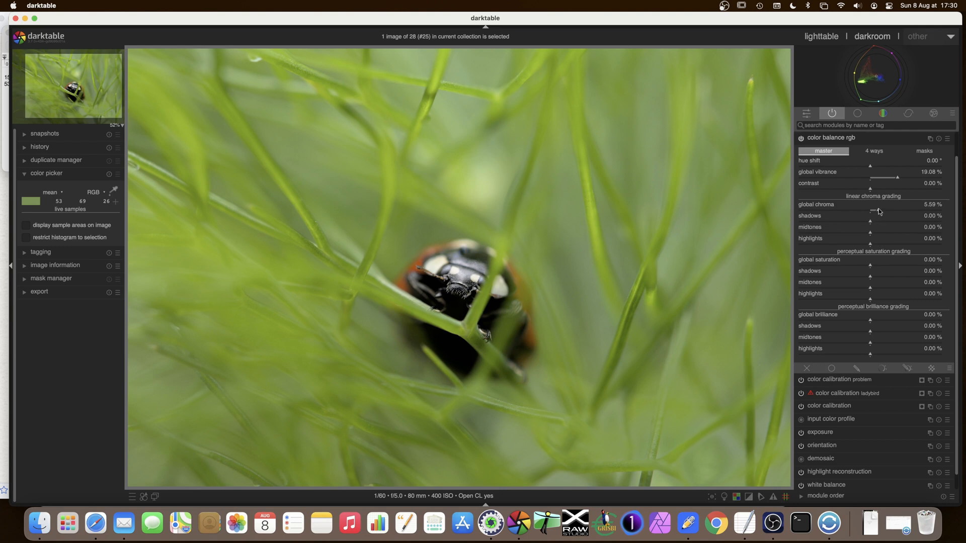
{"action": "left_click_drag", "start_coordinate": [878, 212], "coordinate": [883, 212]}
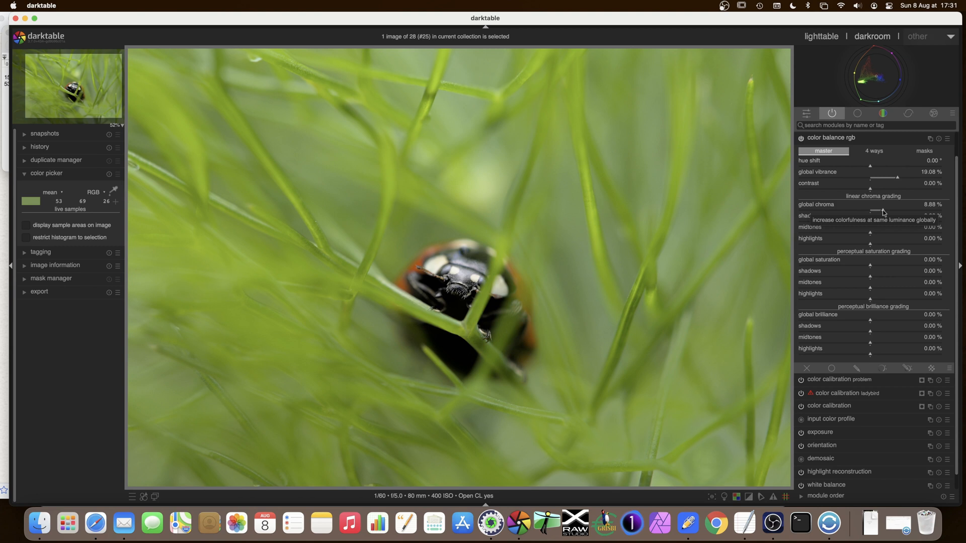
- Raise the global chroma in color balance rgb's linear chroma grading to 15.13%
{"action": "left_click_drag", "start_coordinate": [883, 213], "coordinate": [888, 213]}
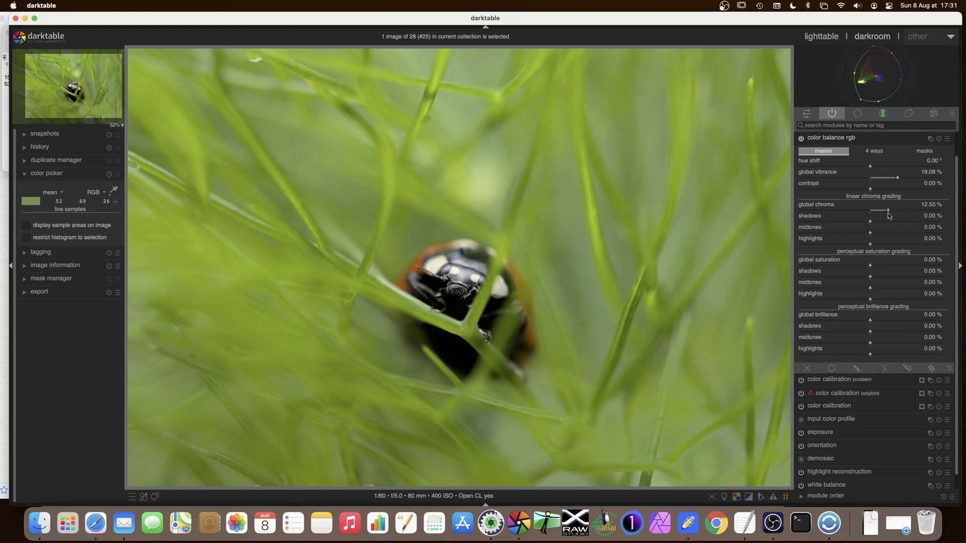
{"action": "mouse_move", "coordinate": [888, 213]}
{"action": "left_mouse_down"}
{"action": "mouse_move", "coordinate": [935, 212]}
{"action": "mouse_move", "coordinate": [893, 212]}
{"action": "left_mouse_up"}
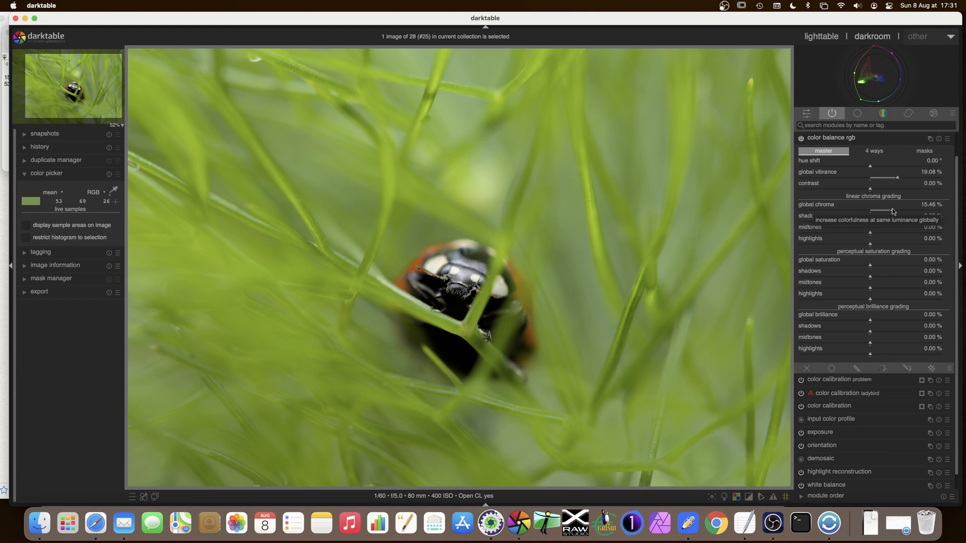
{"action": "left_click_drag", "start_coordinate": [892, 211], "coordinate": [892, 213]}
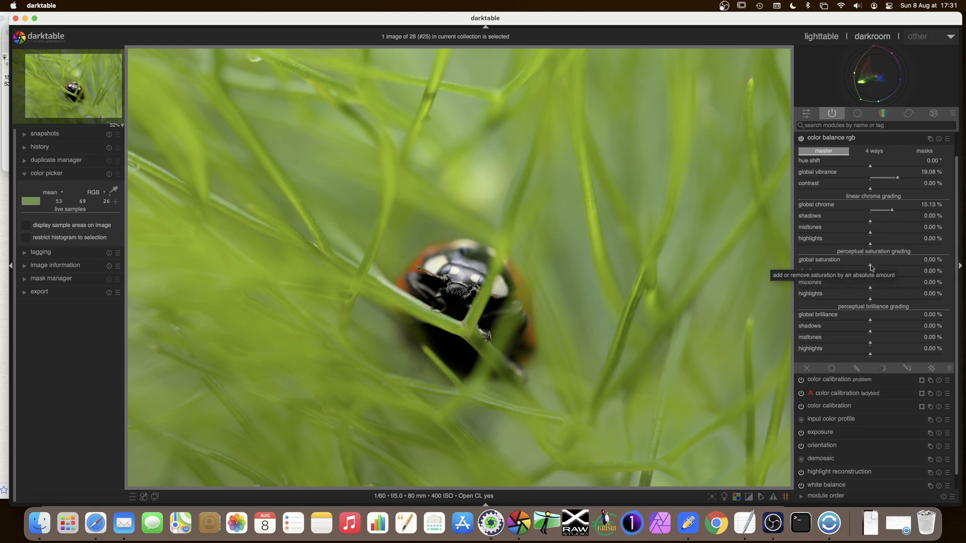
- Set the global saturation in color balance rgb's perceptual saturation grading to 7.73%
{"action": "left_click_drag", "start_coordinate": [870, 264], "coordinate": [885, 267]}
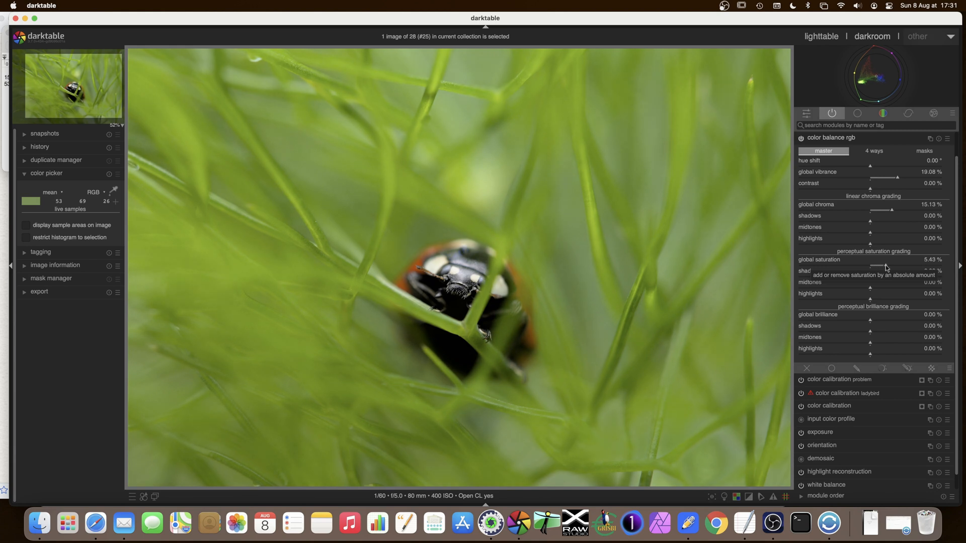
{"action": "left_click_drag", "start_coordinate": [885, 266], "coordinate": [886, 268]}
{"action": "scroll", "coordinate": [886, 268], "scroll_direction": "up", "scroll_amount": 1}
{"action": "left_click_drag", "start_coordinate": [887, 268], "coordinate": [886, 265]}
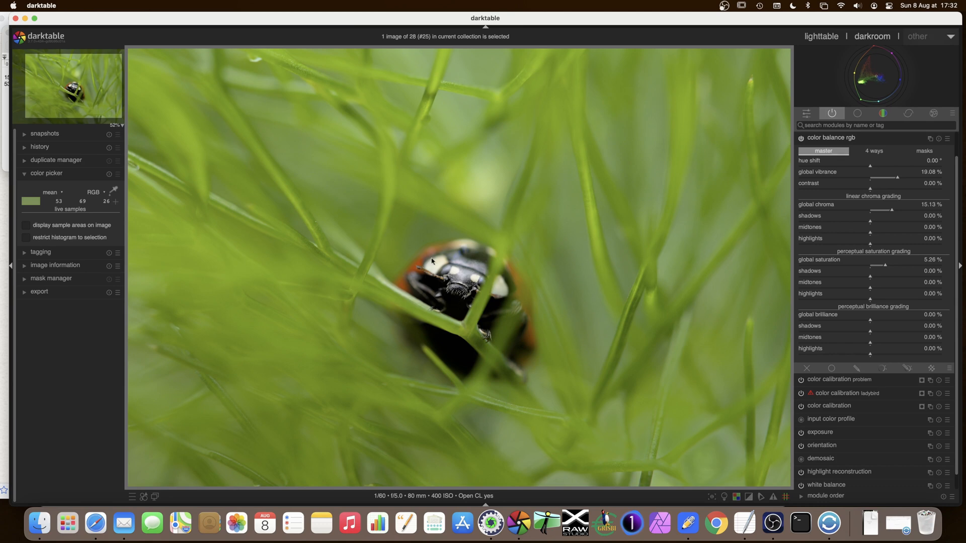
{"action": "left_click_drag", "start_coordinate": [888, 269], "coordinate": [928, 267]}
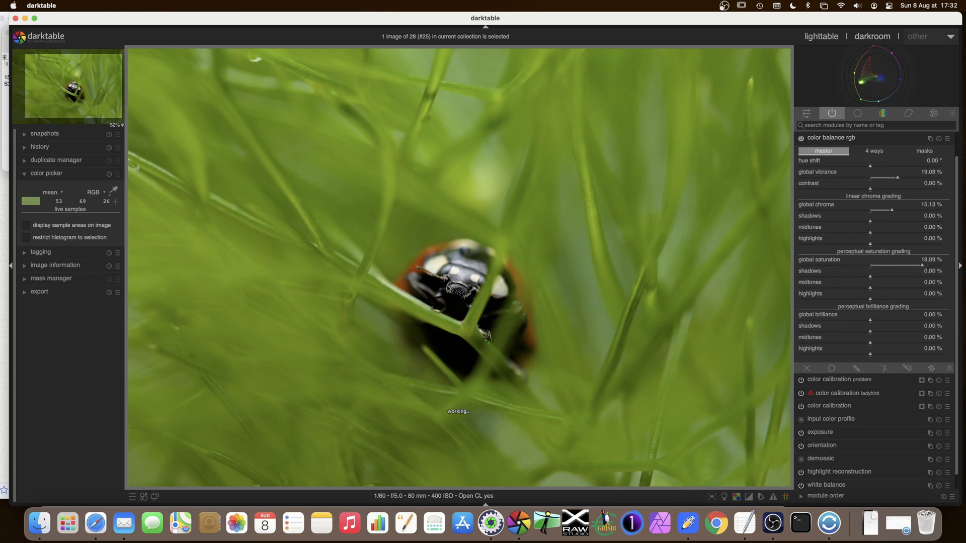
{"action": "left_click", "coordinate": [899, 268]}
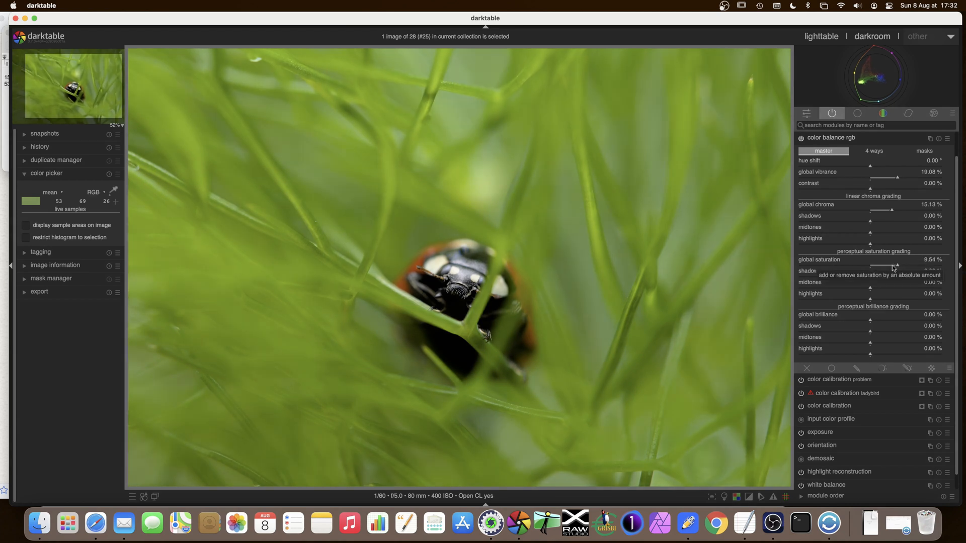
{"action": "left_click", "coordinate": [893, 268]}
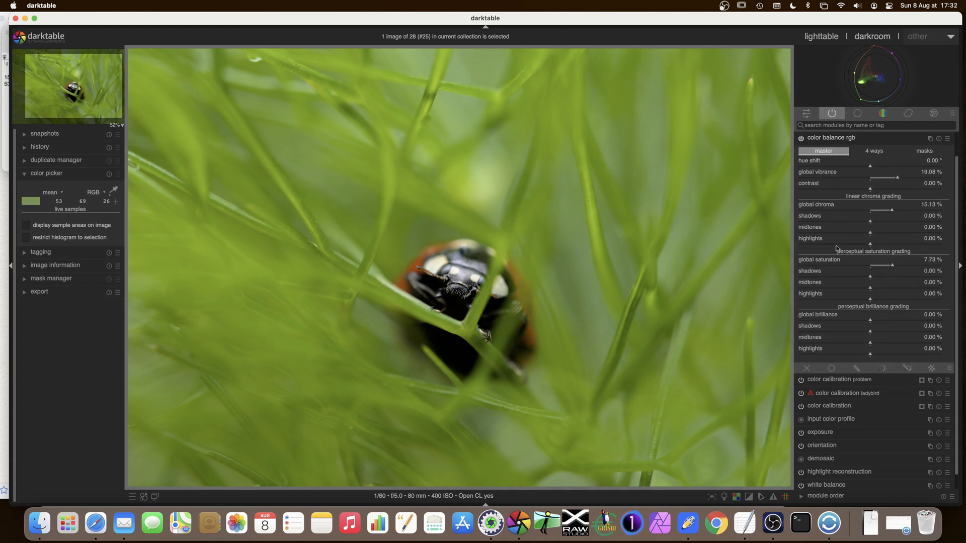
- Sample color balance rgb's white fulcrum from the image, and preview the shadows, midtones and highlights luminance masks in turn
{"action": "left_click", "coordinate": [924, 153]}
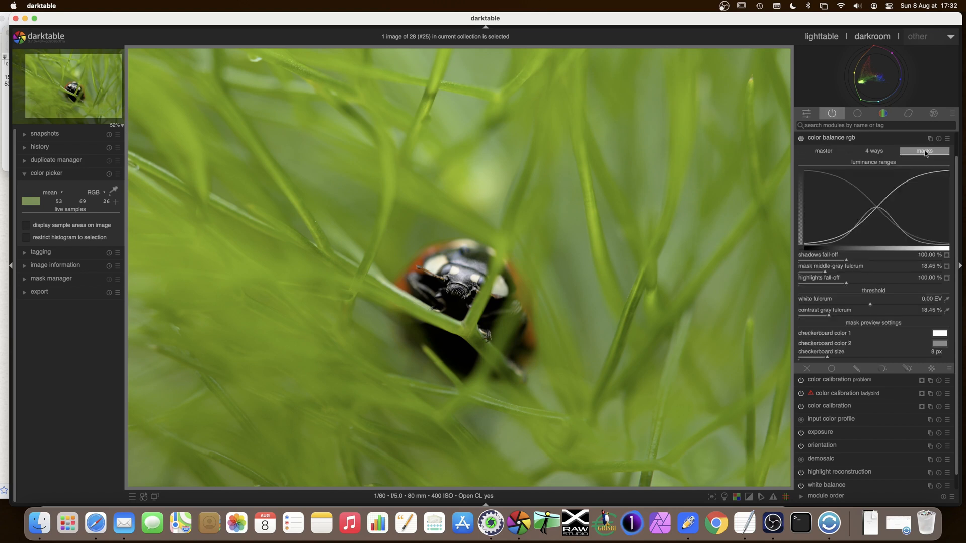
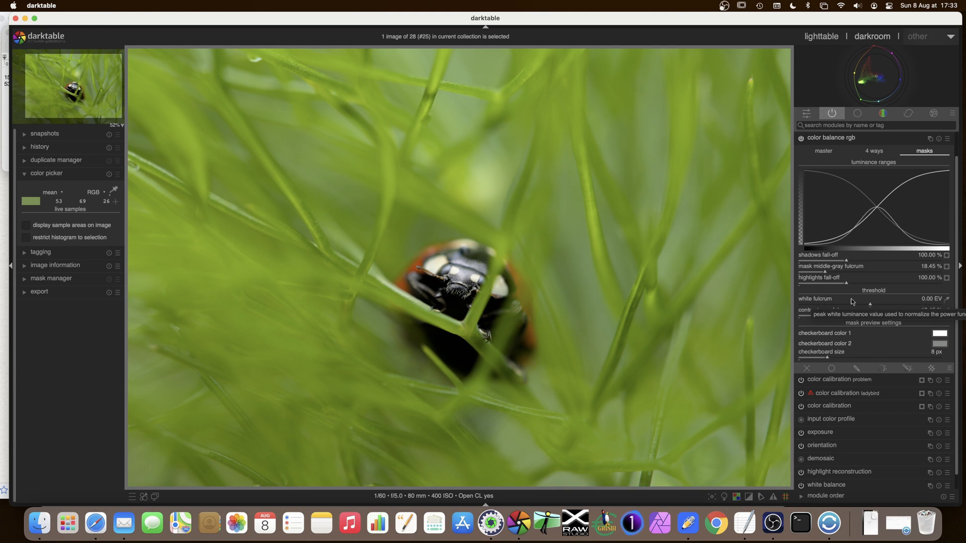
{"action": "left_click", "coordinate": [948, 301]}
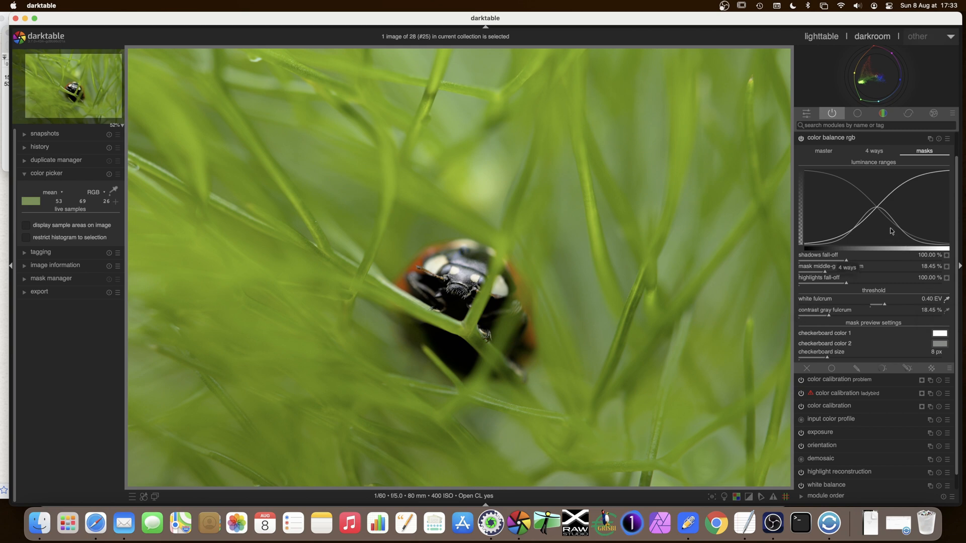
{"action": "left_click", "coordinate": [947, 258]}
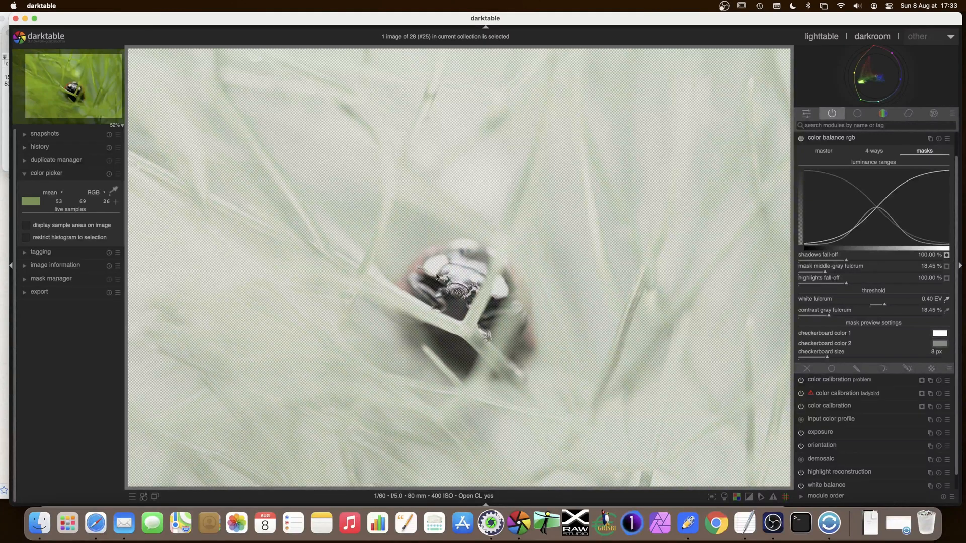
{"action": "left_click", "coordinate": [946, 267]}
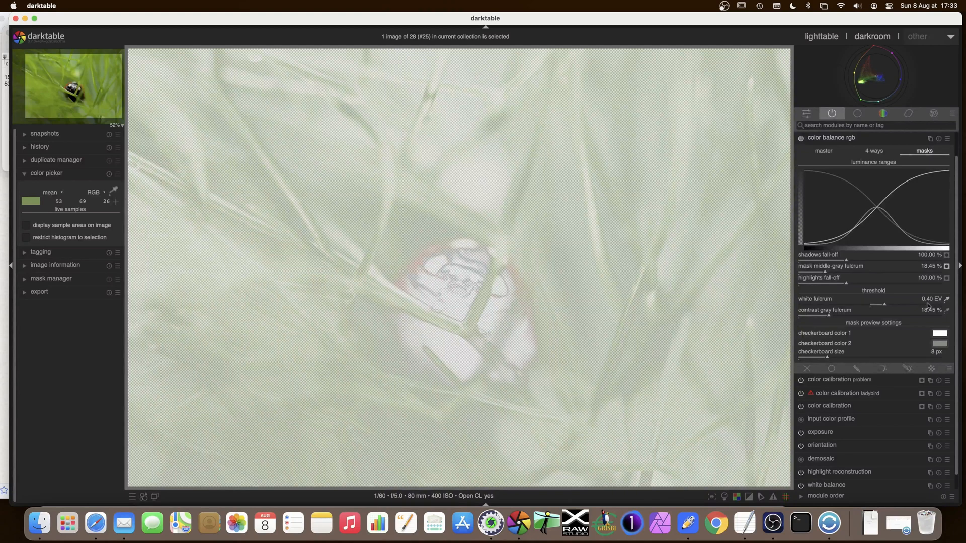
{"action": "left_click", "coordinate": [947, 278]}
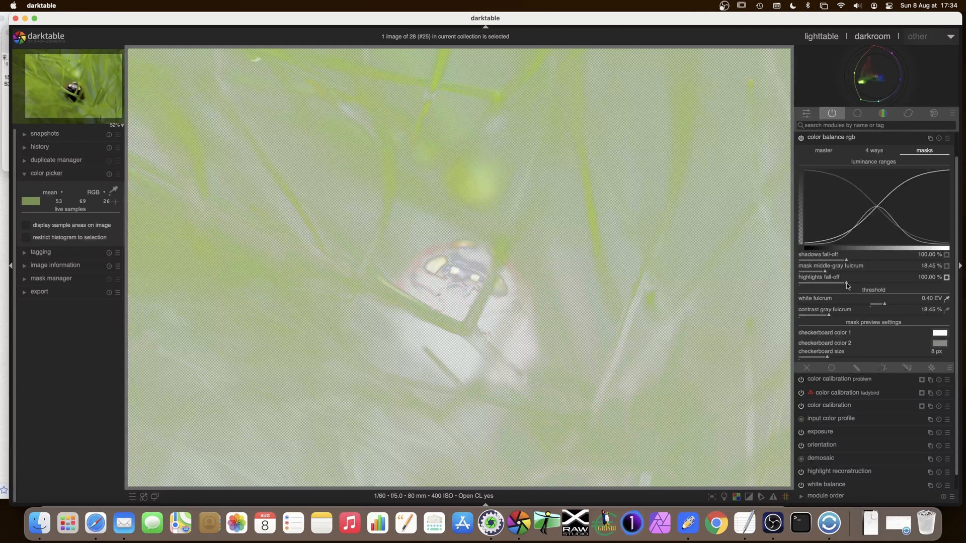
- Set the highlights fall-off to 263.49% and the mask middle-gray fulcrum to 7.24%, and turn off the highlights mask preview
{"action": "left_click_drag", "start_coordinate": [849, 285], "coordinate": [904, 285]}
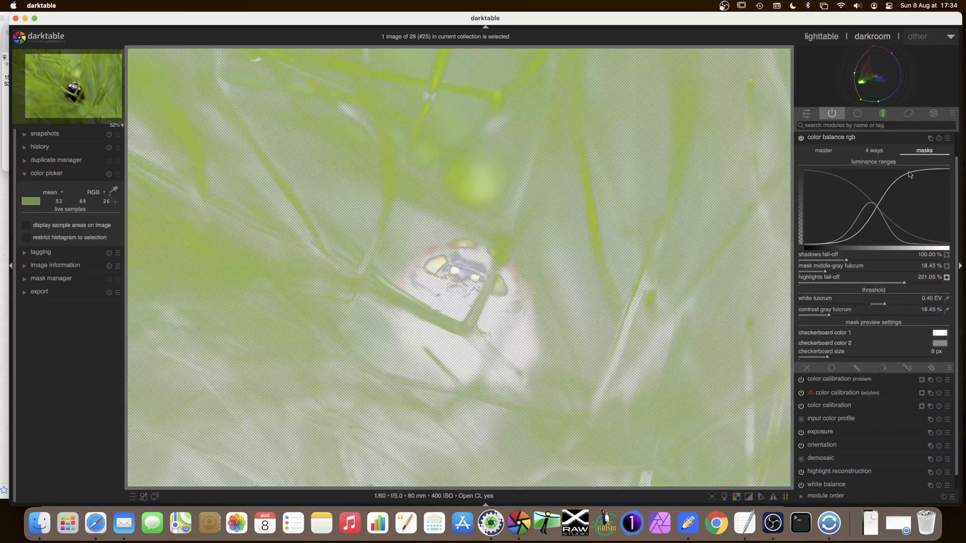
{"action": "left_click_drag", "start_coordinate": [906, 283], "coordinate": [924, 284]}
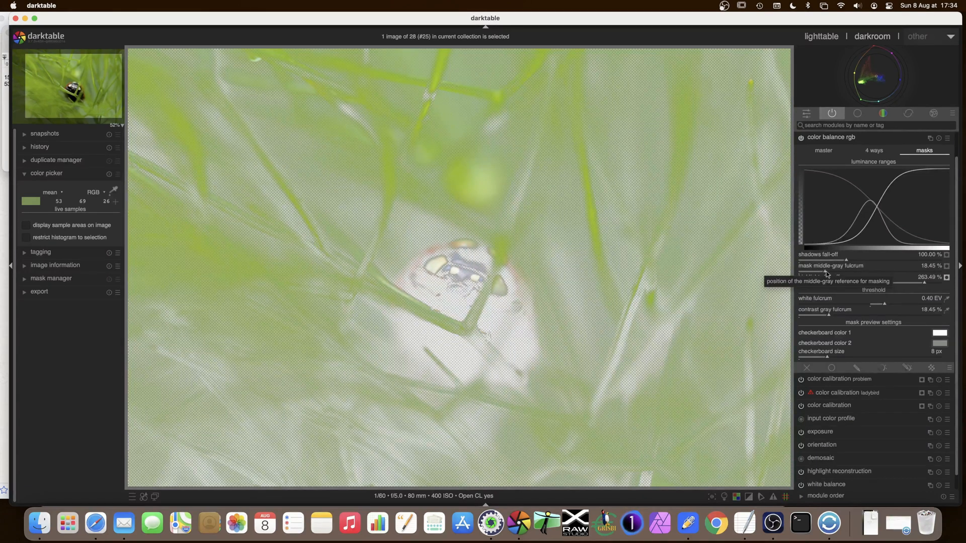
{"action": "left_click_drag", "start_coordinate": [826, 272], "coordinate": [809, 273]}
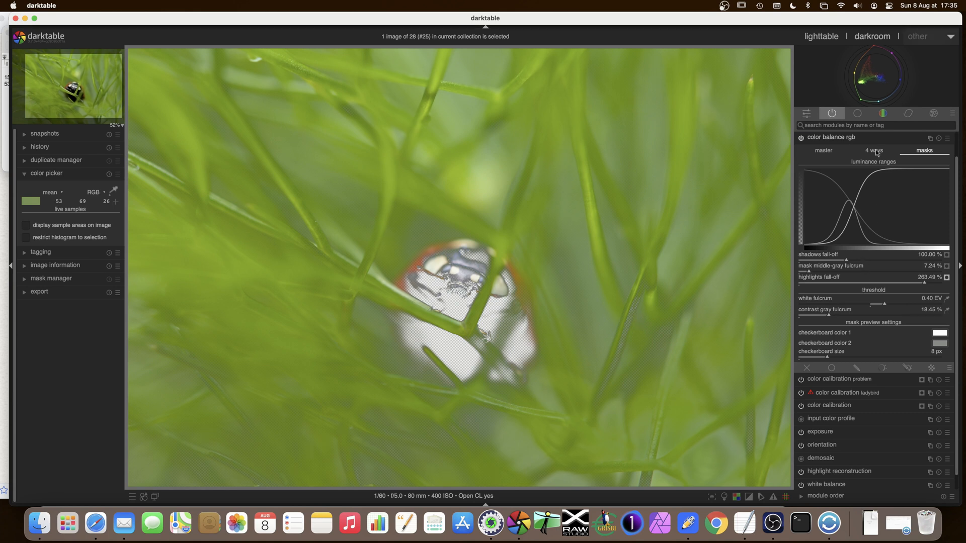
{"action": "left_click", "coordinate": [822, 151]}
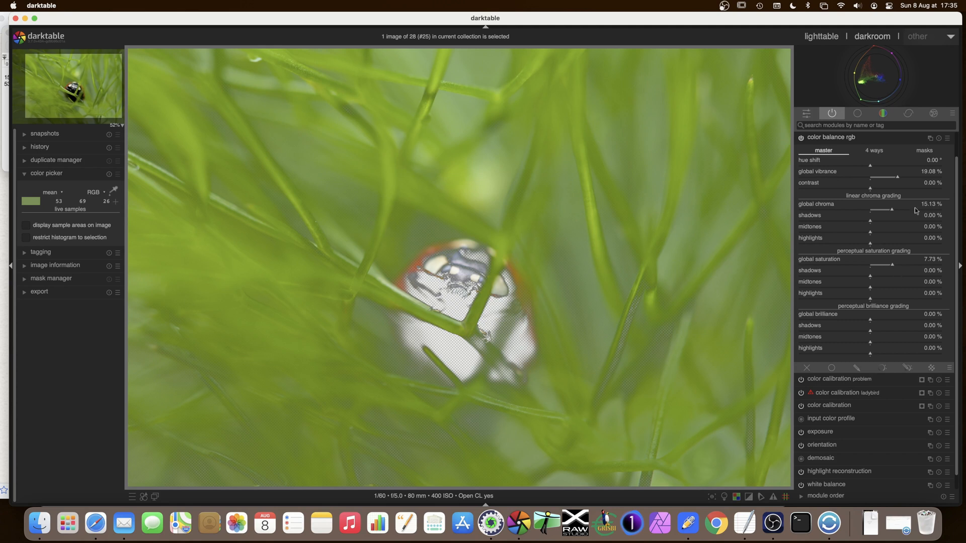
{"action": "left_click", "coordinate": [923, 151]}
{"action": "left_click", "coordinate": [947, 278]}
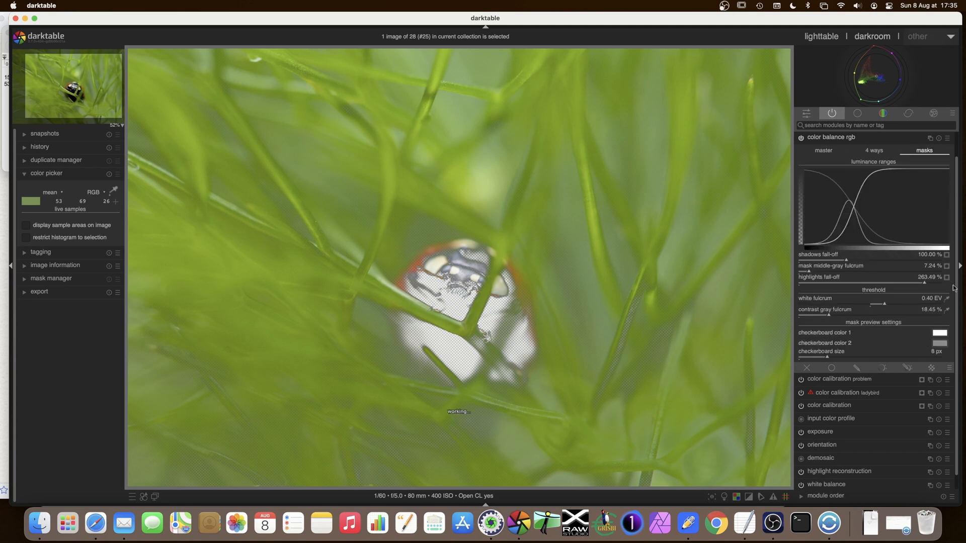
- Set the highlights in color balance rgb's perceptual saturation grading to 10.03%, and collapse the module
{"action": "left_click", "coordinate": [825, 151]}
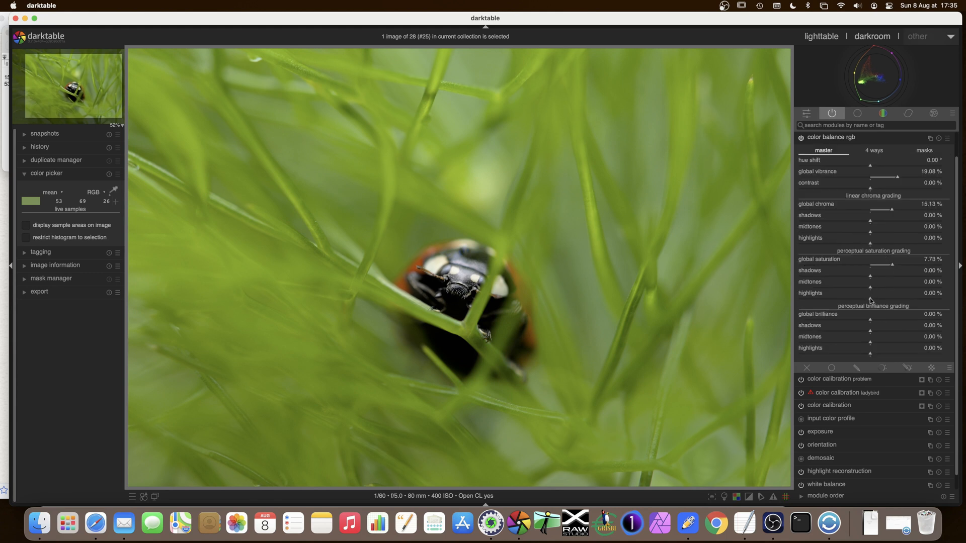
{"action": "left_click_drag", "start_coordinate": [871, 300], "coordinate": [911, 301]}
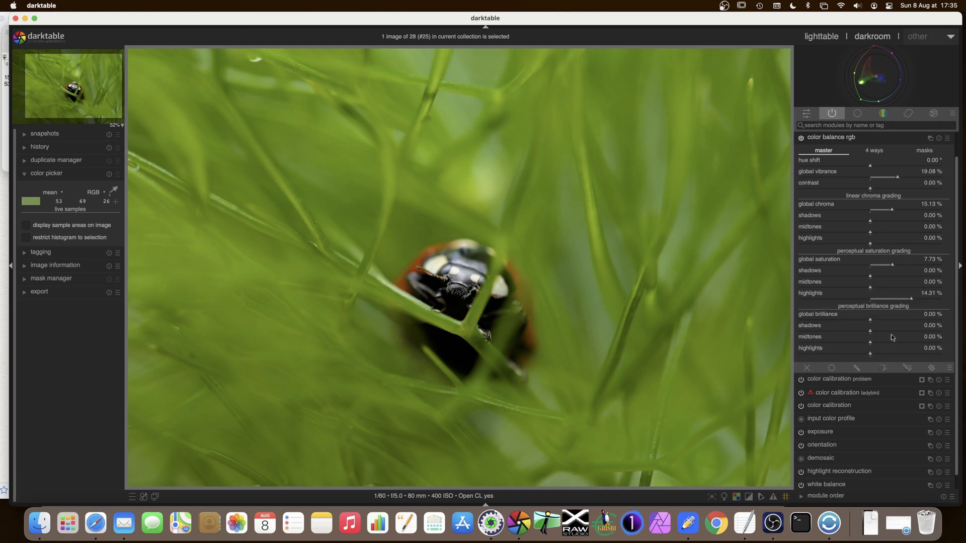
{"action": "left_click", "coordinate": [902, 301]}
{"action": "left_click", "coordinate": [899, 300]}
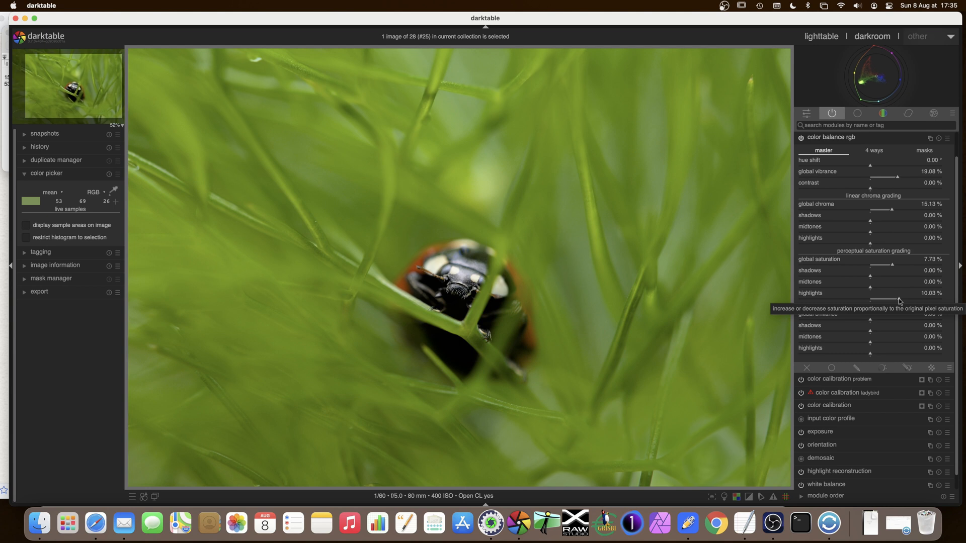
{"action": "left_click", "coordinate": [832, 138]}
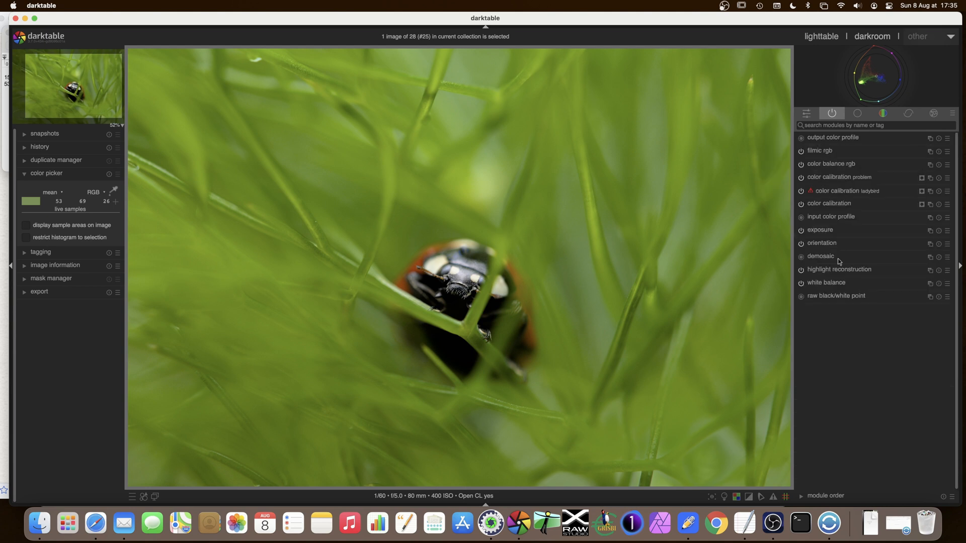
- Search the modules for "contr" and activate the contrast equalizer
{"action": "left_click", "coordinate": [859, 124]}
{"action": "type", "text": "contr"}
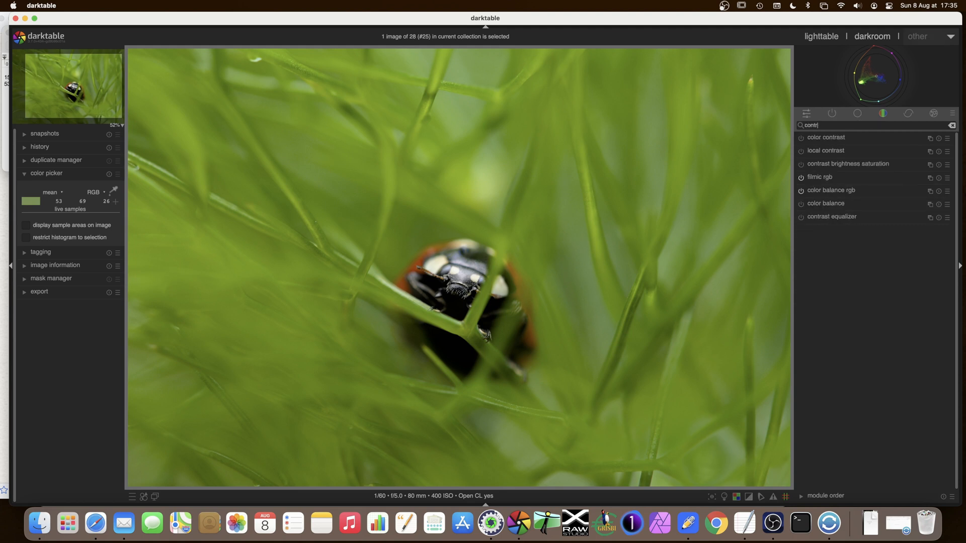
{"action": "left_click", "coordinate": [832, 219]}
{"action": "left_click", "coordinate": [801, 218]}
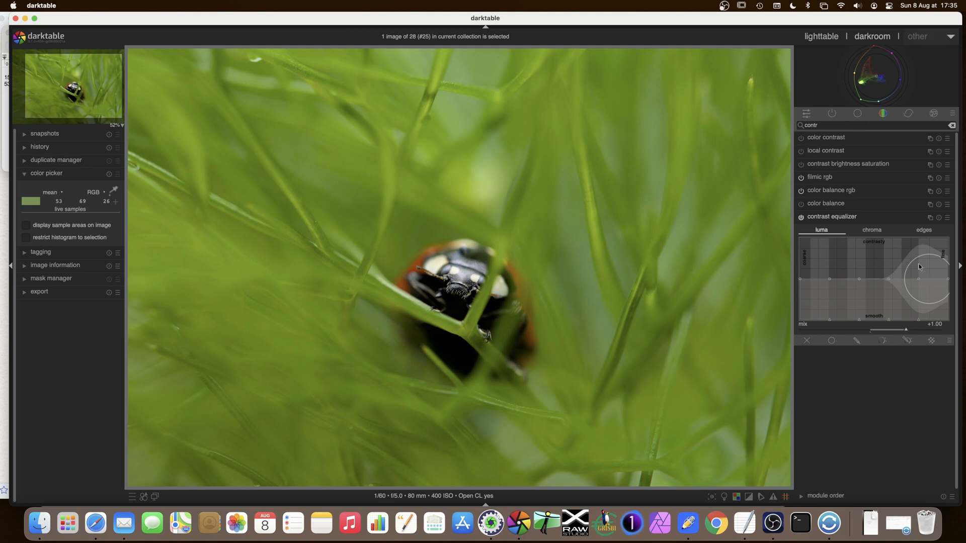
- Try the sharpen preset in the contrast equalizer and reset the luma curve to flat
{"action": "left_click", "coordinate": [947, 219]}
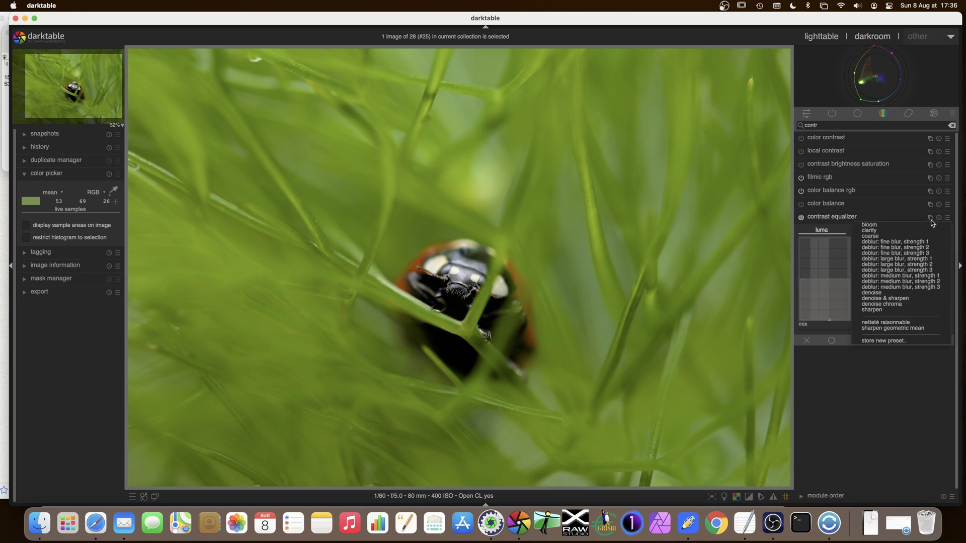
{"action": "left_click", "coordinate": [886, 310]}
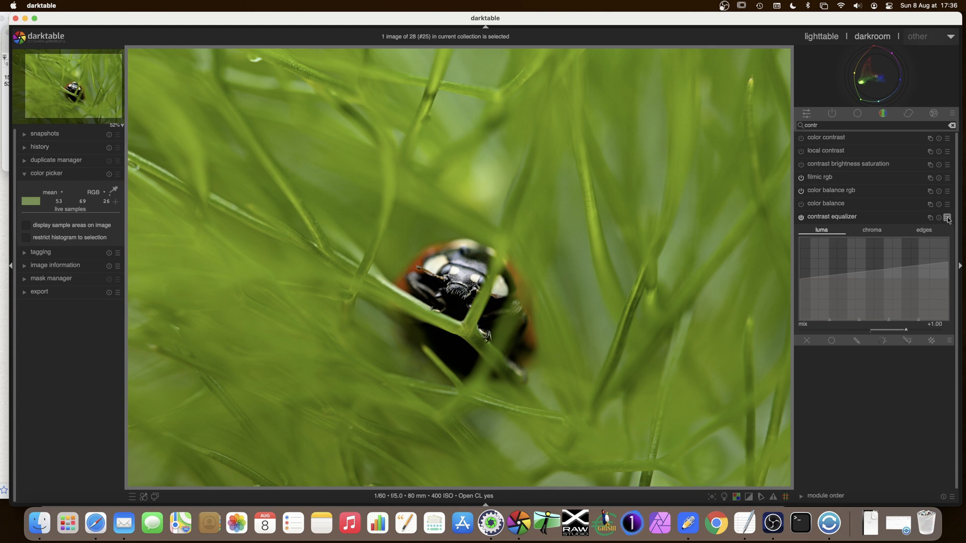
{"action": "double_click", "coordinate": [889, 272]}
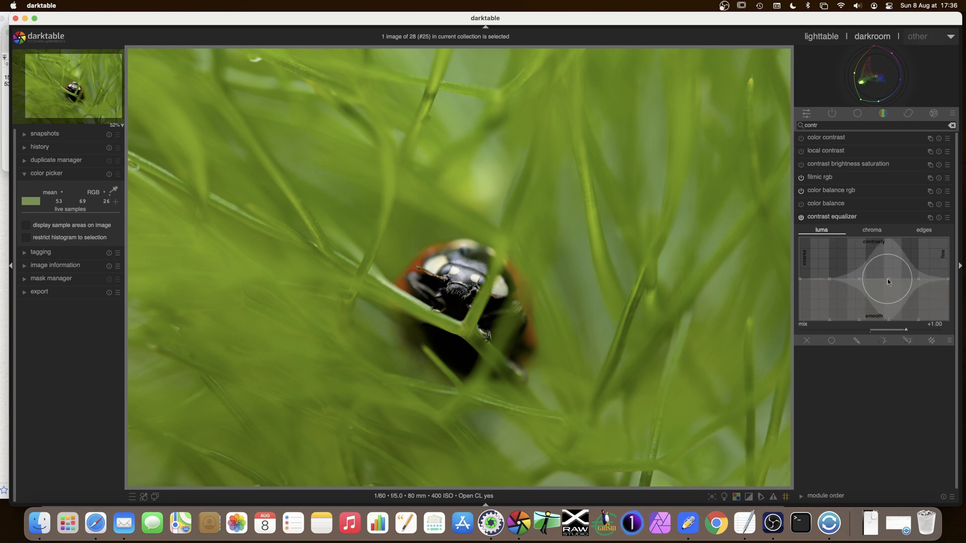
- Raise the fine-detail end of the contrast equalizer's luma curve slightly, and compare the photo with the module off and on
{"action": "left_click_drag", "start_coordinate": [888, 277], "coordinate": [947, 264]}
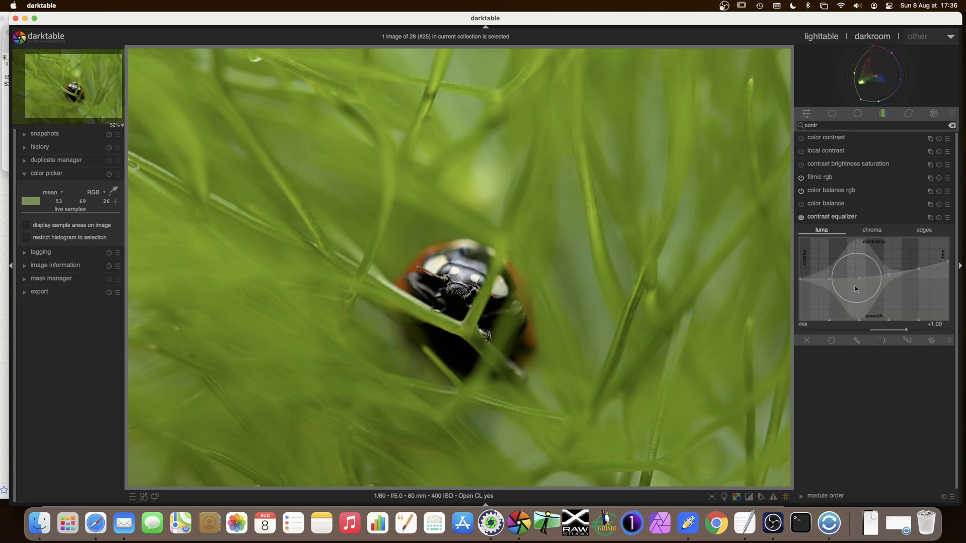
{"action": "left_click", "coordinate": [801, 217]}
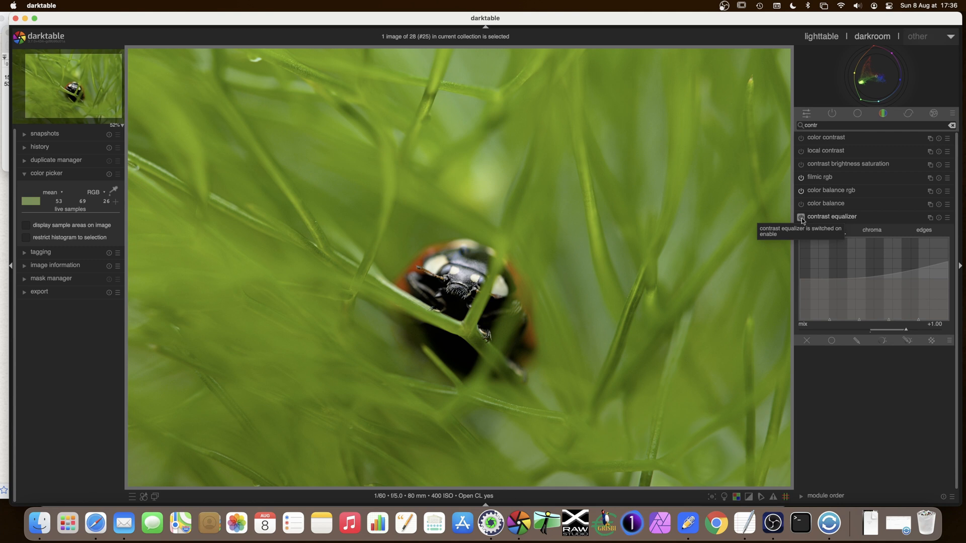
{"action": "left_click", "coordinate": [828, 219]}
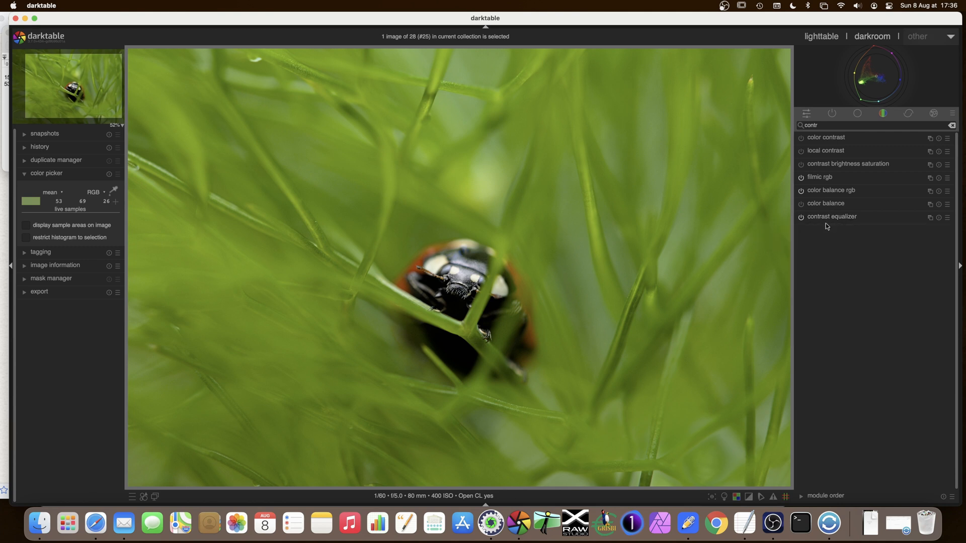
- Activate the local contrast module with its default settings and compare the photo with it off and on
{"action": "left_click", "coordinate": [834, 114]}
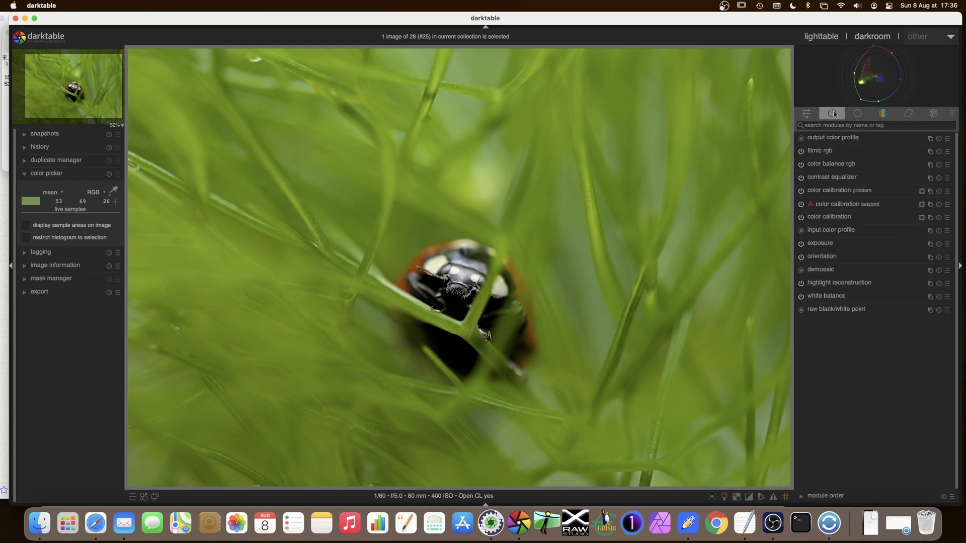
{"action": "left_click", "coordinate": [857, 113]}
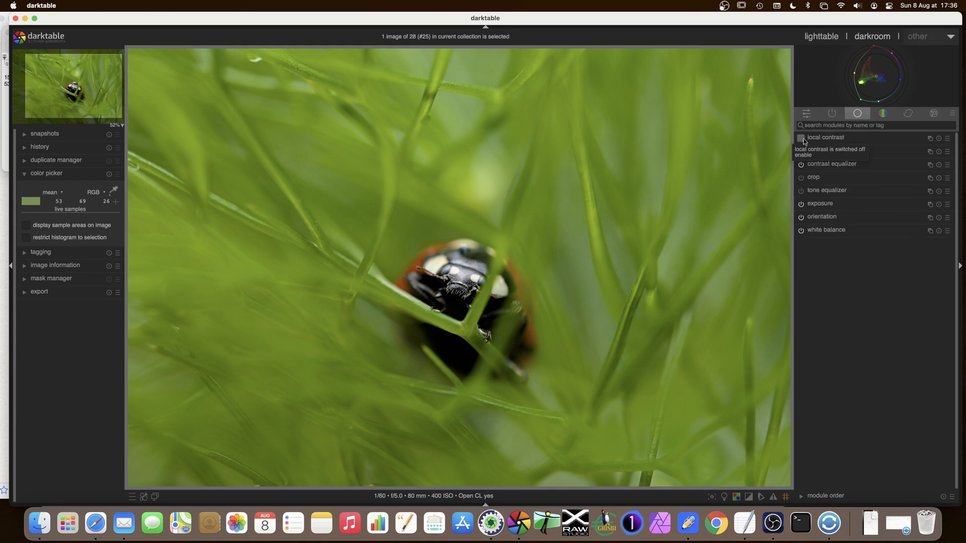
{"action": "left_click", "coordinate": [821, 139]}
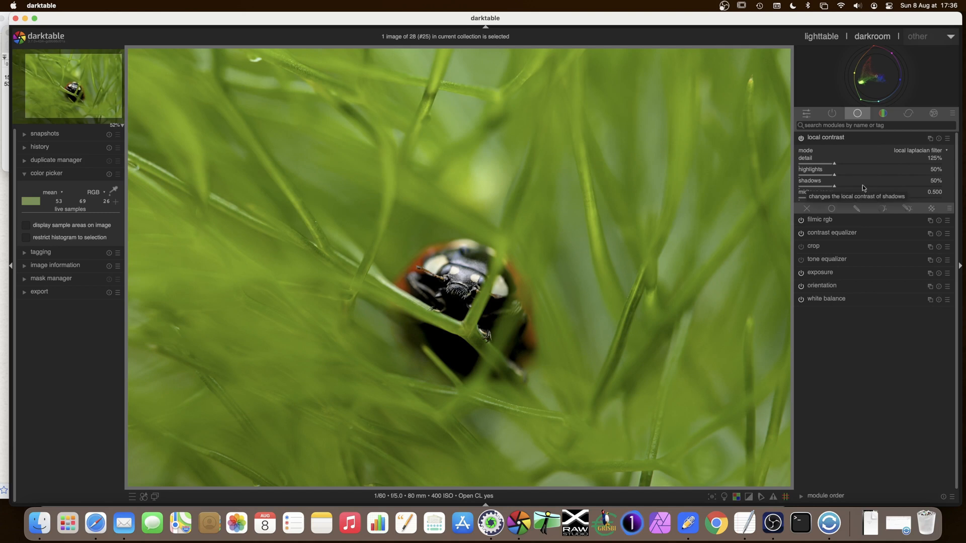
{"action": "left_click", "coordinate": [800, 138]}
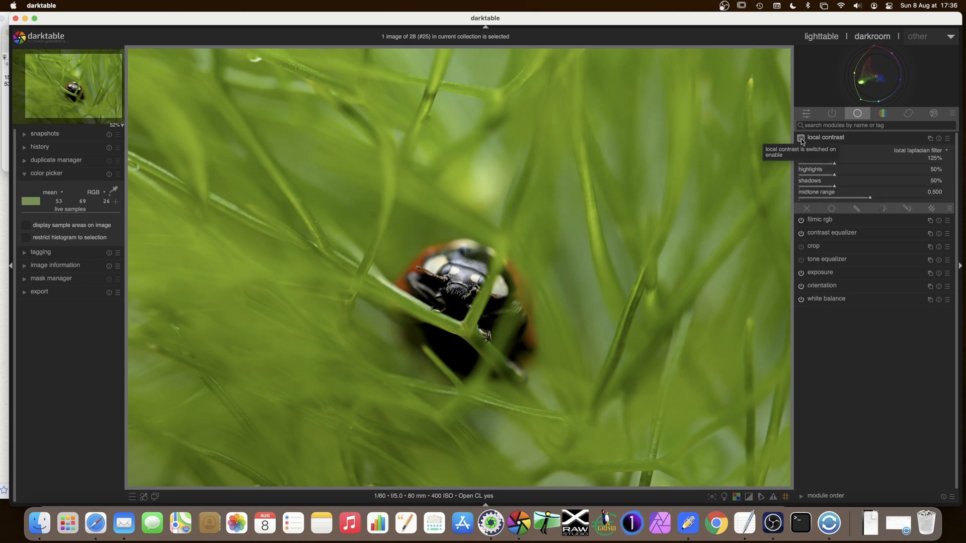
- Add a parametric mask to local contrast, display it, and raise its details threshold to 0.29
{"action": "left_click", "coordinate": [802, 139]}
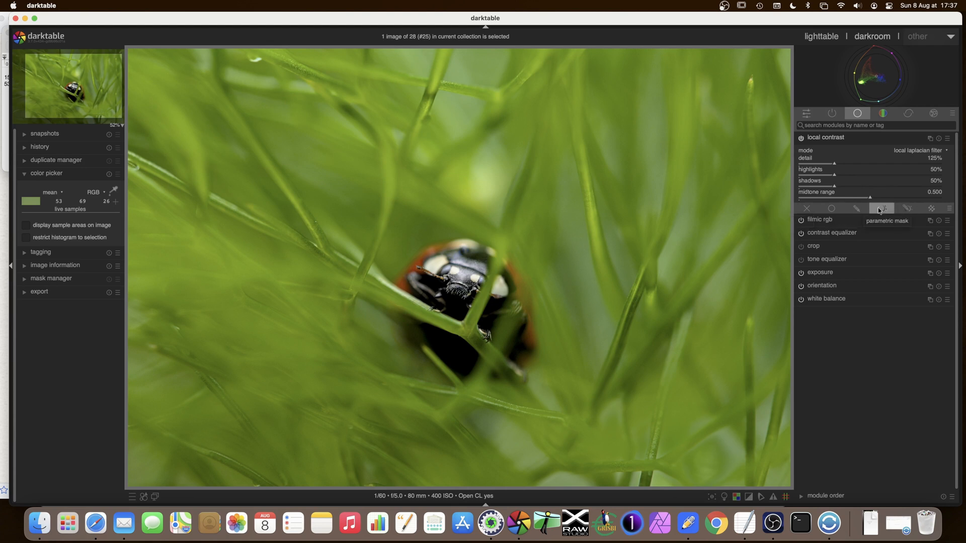
{"action": "left_click", "coordinate": [879, 209]}
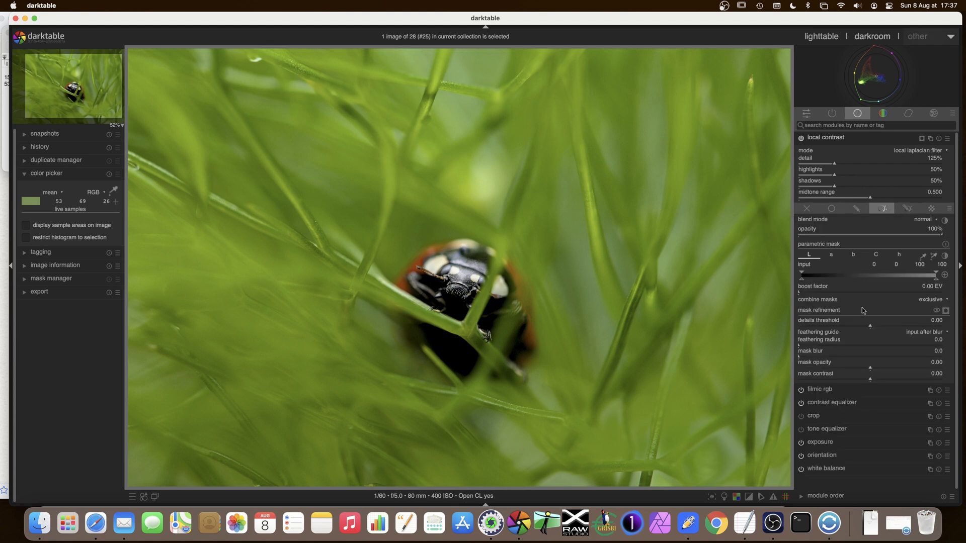
{"action": "left_click", "coordinate": [945, 311]}
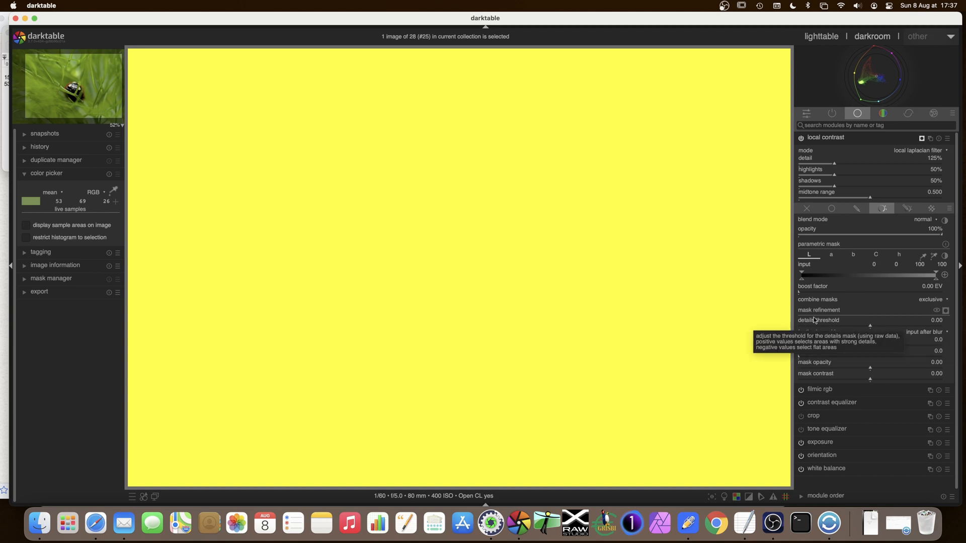
{"action": "left_click_drag", "start_coordinate": [871, 325], "coordinate": [887, 328]}
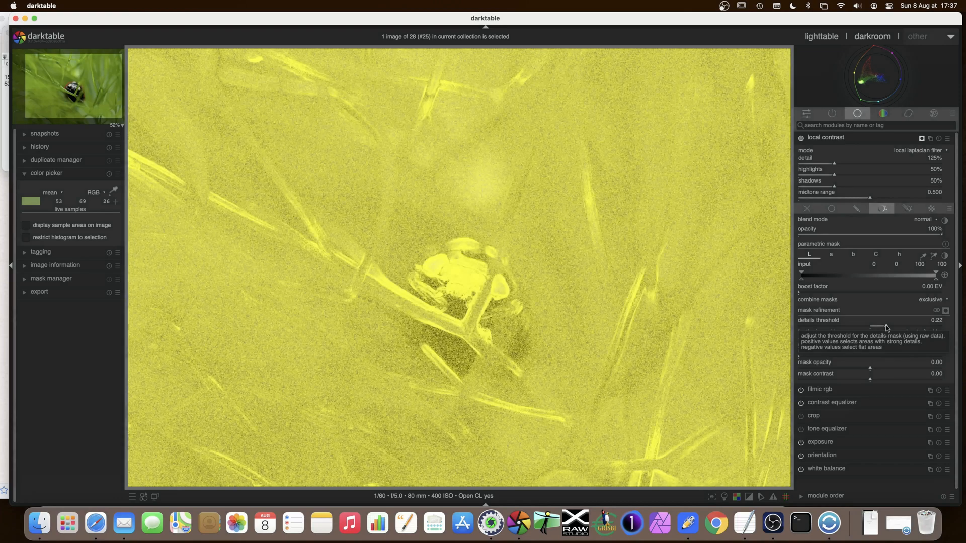
{"action": "scroll", "coordinate": [887, 328], "scroll_direction": "up", "scroll_amount": 1}
{"action": "scroll", "coordinate": [886, 328], "scroll_direction": "up", "scroll_amount": 1}
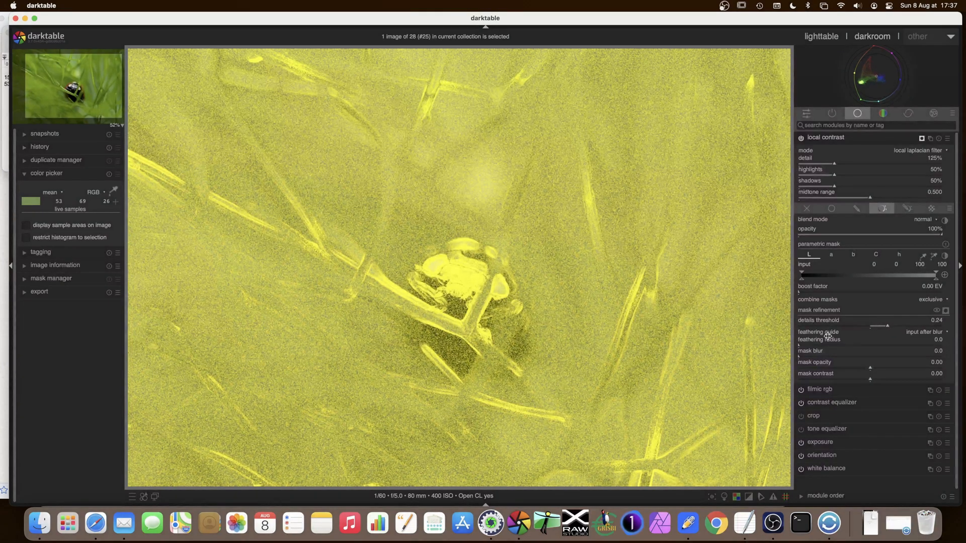
{"action": "left_click_drag", "start_coordinate": [887, 327], "coordinate": [892, 327]}
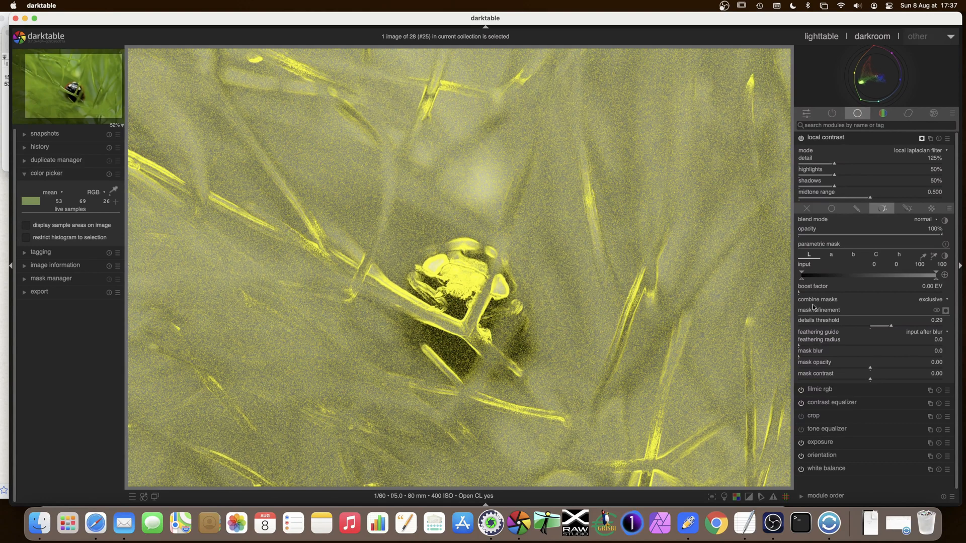
- Soften the local contrast mask with a feathering radius of 31.9 and a mask blur of 12.7, and hide the mask display
{"action": "left_click_drag", "start_coordinate": [801, 347], "coordinate": [816, 346]}
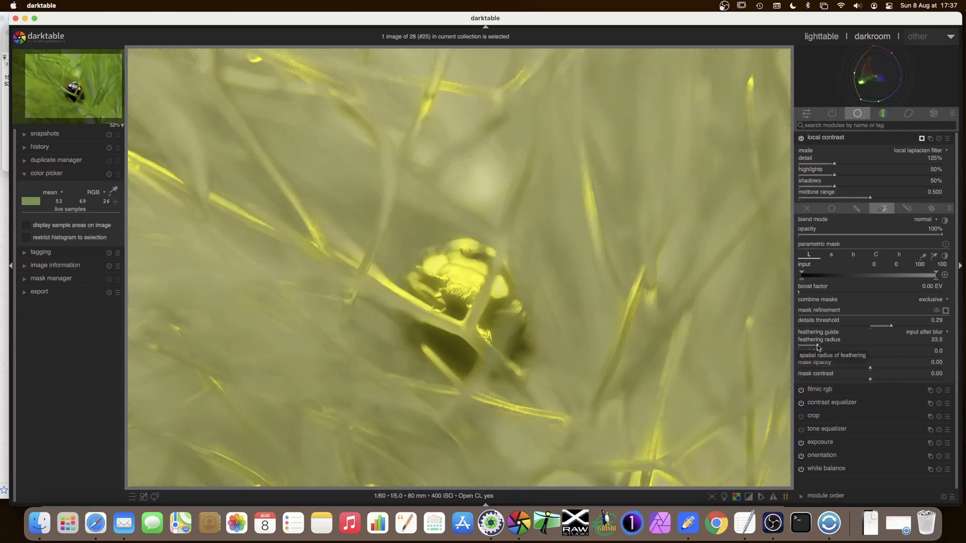
{"action": "left_click", "coordinate": [806, 357]}
{"action": "left_click_drag", "start_coordinate": [807, 358], "coordinate": [816, 358]}
{"action": "left_click", "coordinate": [946, 311]}
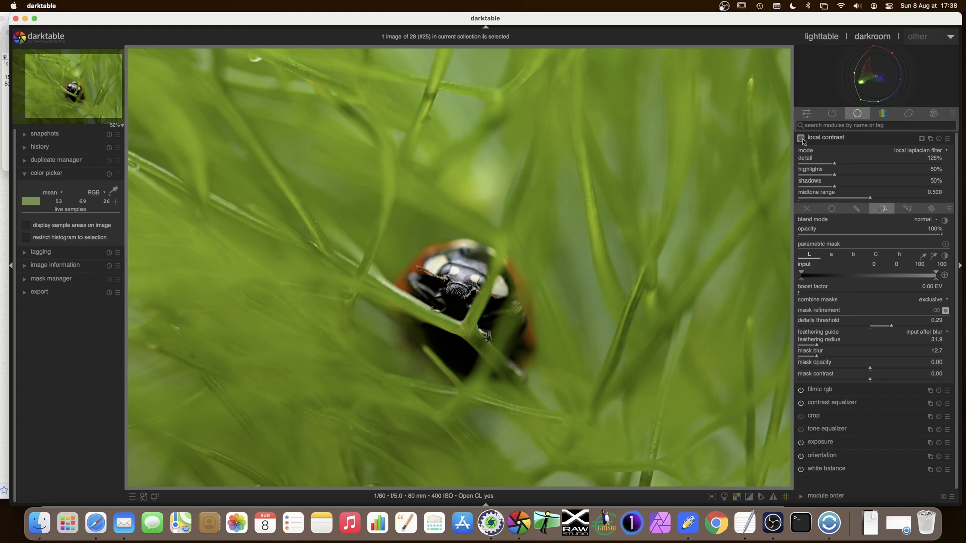
- Set the local contrast detail to 163%, compare the photo with the module off and on, and collapse the module
{"action": "left_click_drag", "start_coordinate": [835, 164], "coordinate": [844, 163]}
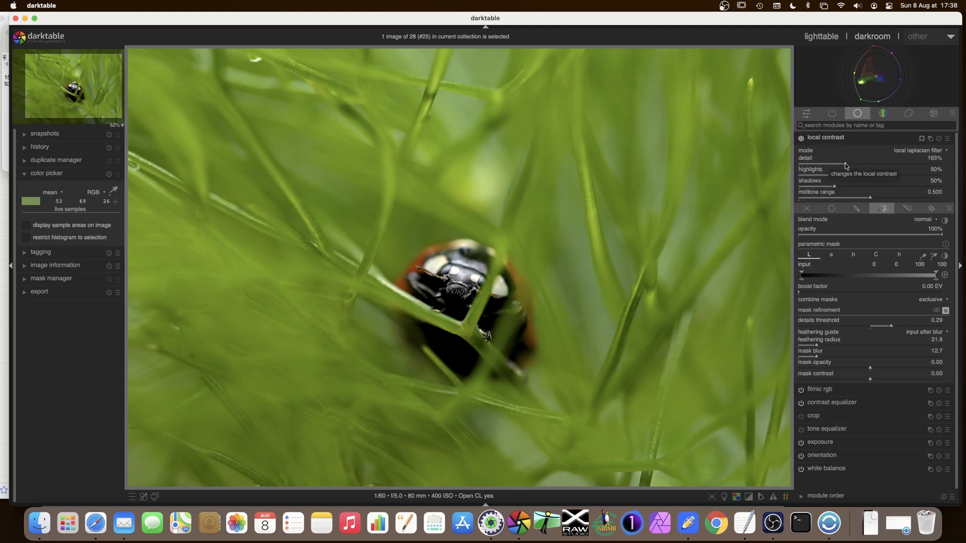
{"action": "left_click", "coordinate": [801, 138]}
{"action": "left_click", "coordinate": [800, 138]}
{"action": "left_click", "coordinate": [801, 139]}
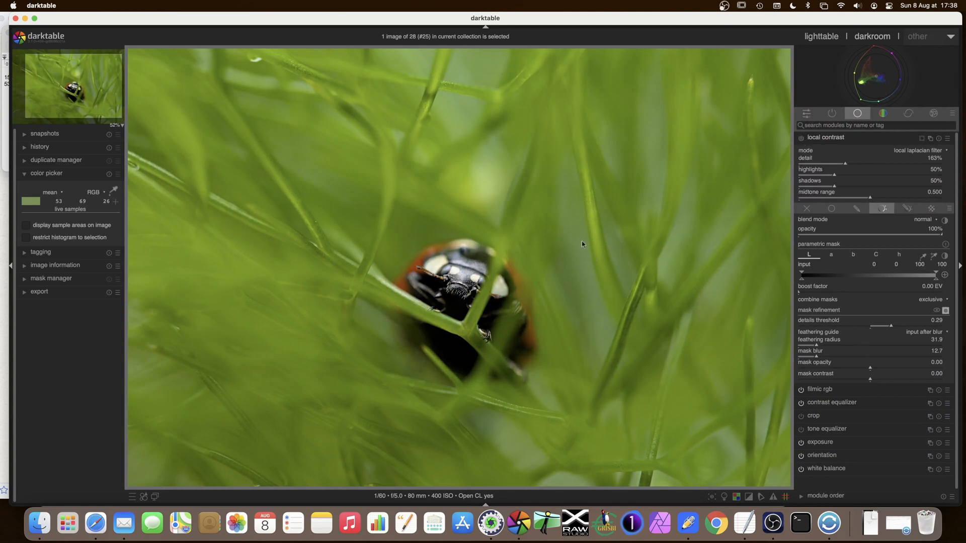
{"action": "left_click", "coordinate": [802, 138]}
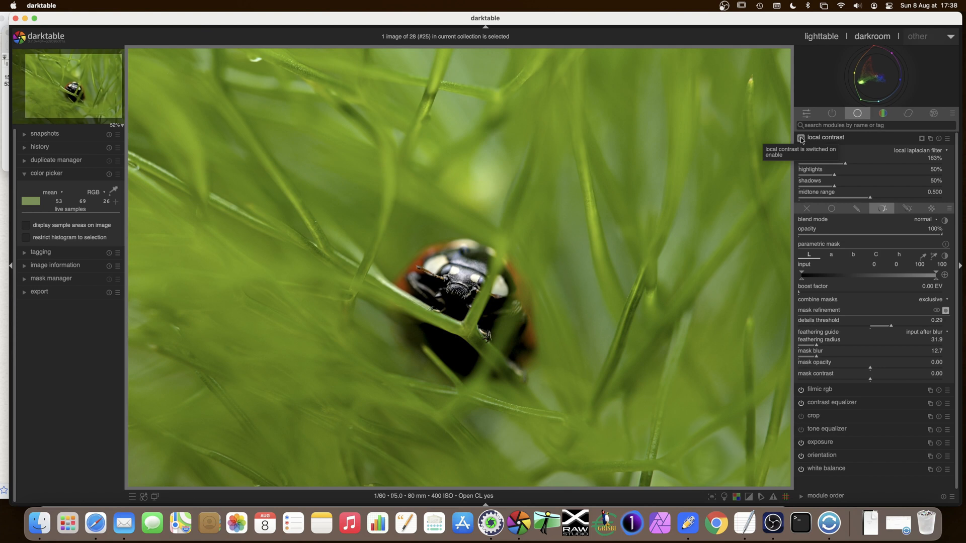
{"action": "left_click", "coordinate": [819, 137]}
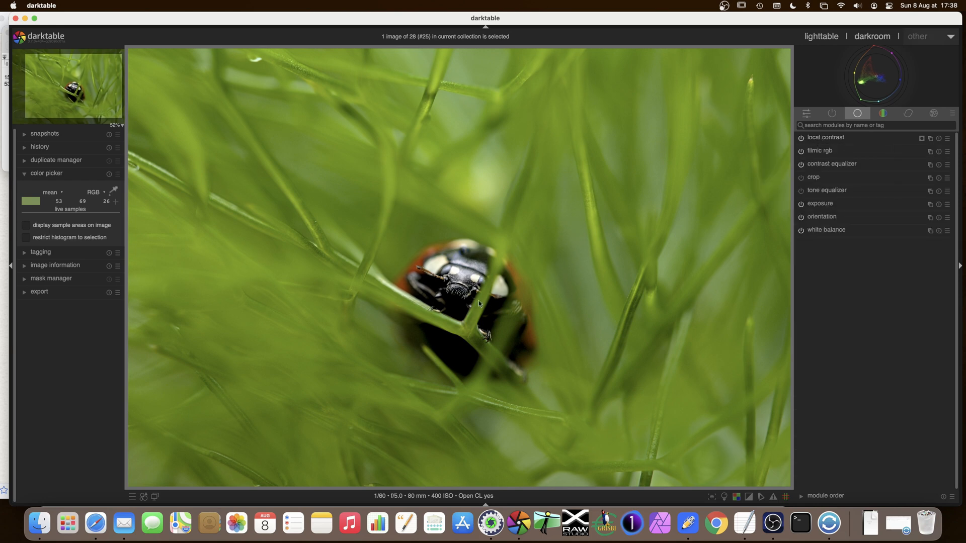
- Activate the chromatic aberrations module with its default settings, checking the ladybird at 100%
{"action": "middle_click", "coordinate": [457, 295]}
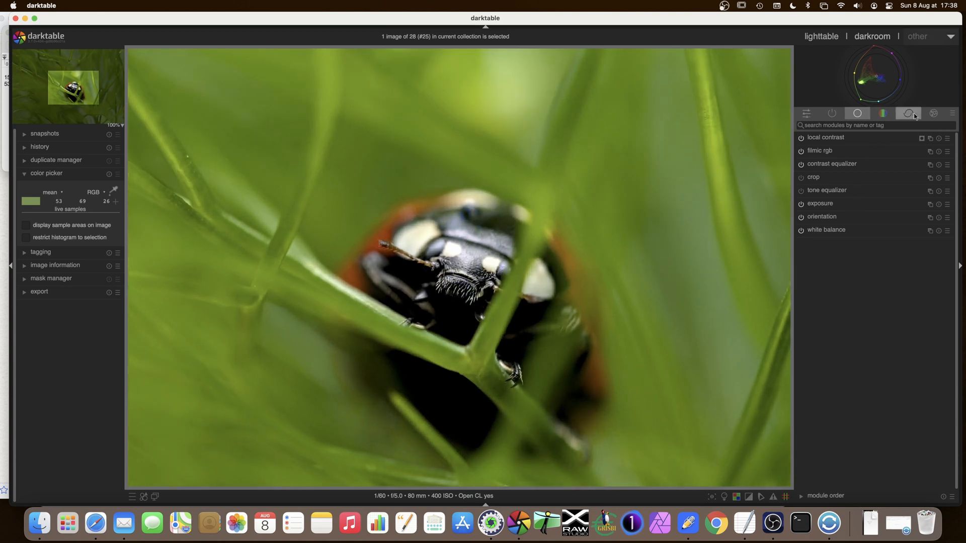
{"action": "left_click", "coordinate": [908, 114]}
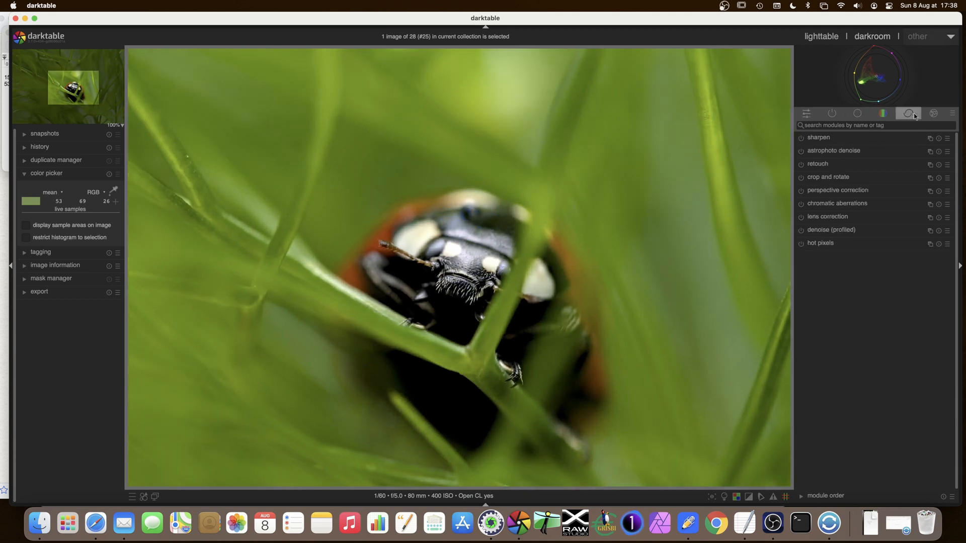
{"action": "left_click", "coordinate": [801, 205]}
{"action": "left_click", "coordinate": [828, 206]}
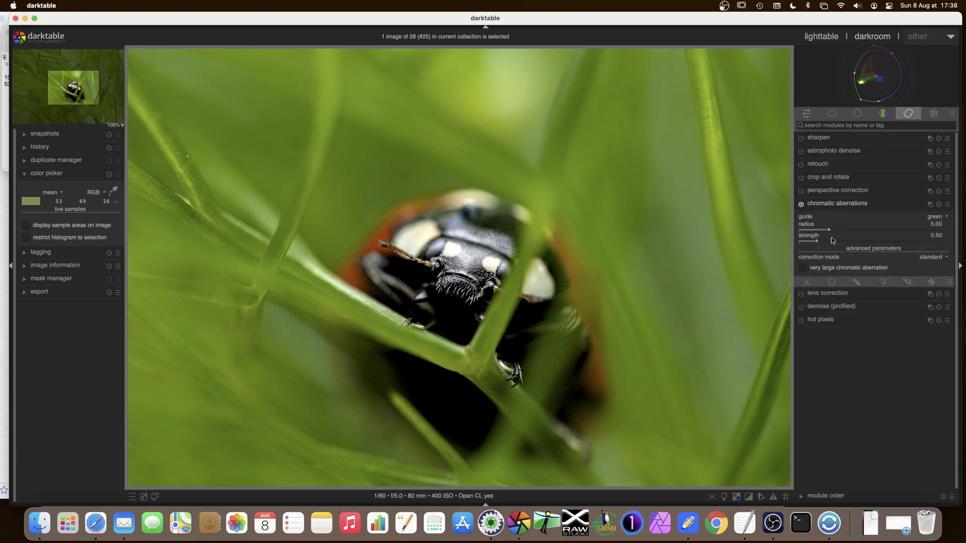
{"action": "left_click", "coordinate": [828, 203]}
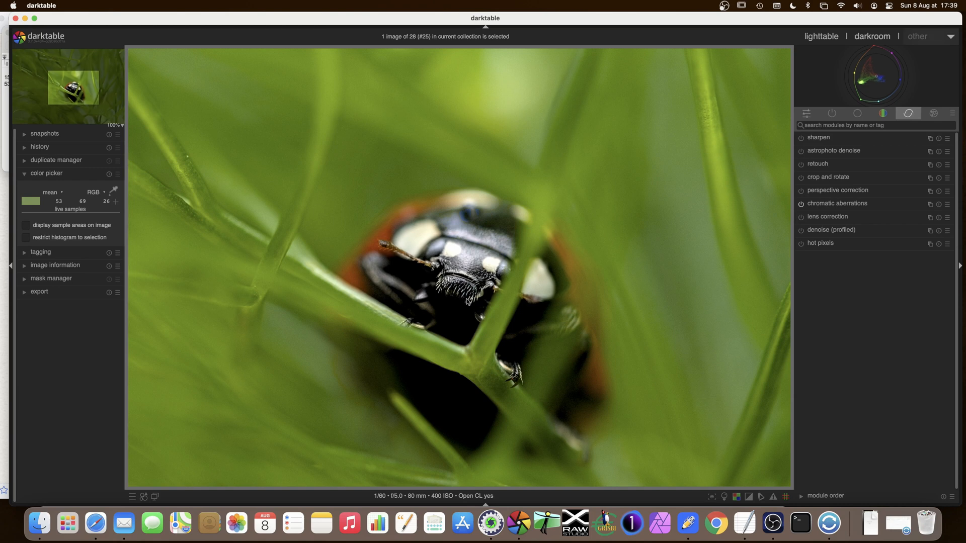
- Show the photo's editing history and compress the history stack
{"action": "scroll", "coordinate": [468, 302], "scroll_direction": "down", "scroll_amount": 5}
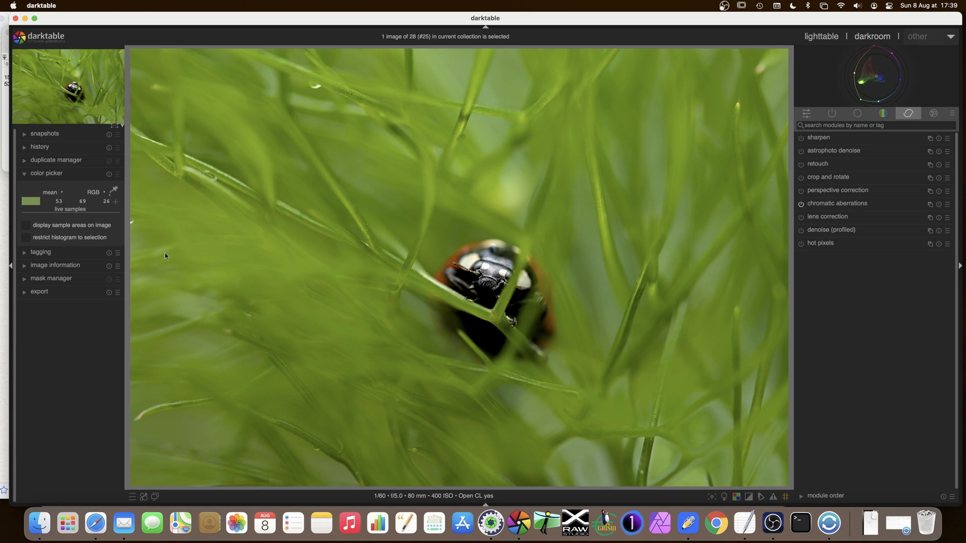
{"action": "left_click", "coordinate": [24, 146]}
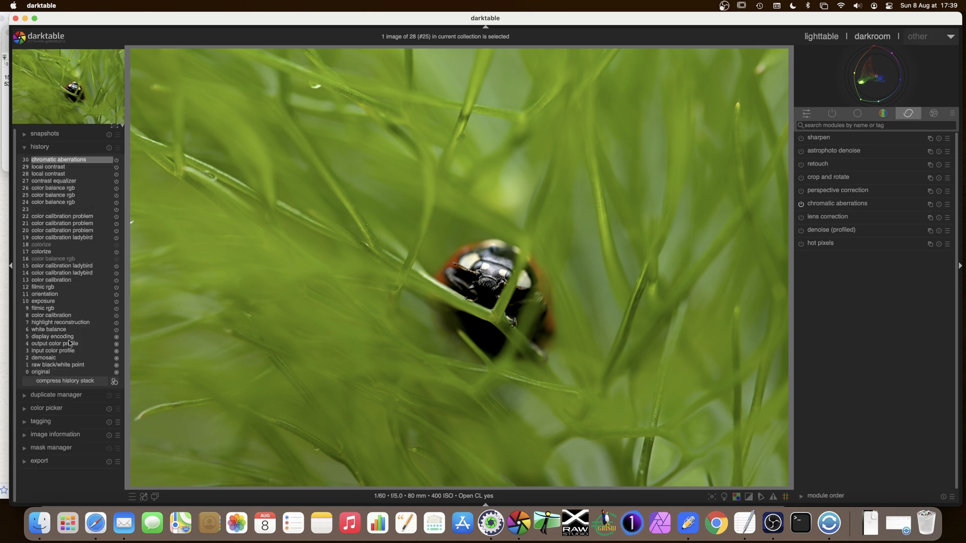
{"action": "left_click", "coordinate": [65, 381]}
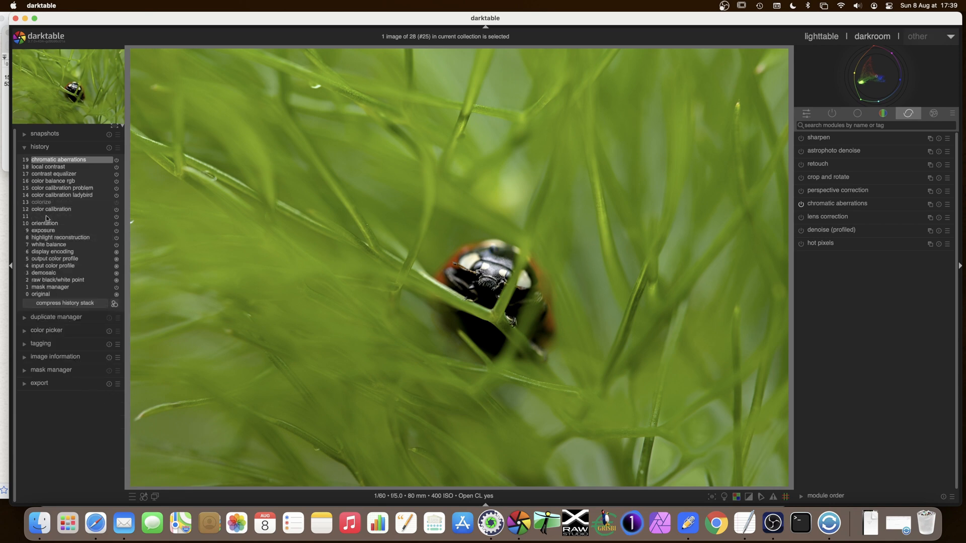
- Review the edit through its history states from filmic rgb up through the color calibrations and color balance rgb, ending on chromatic aberrations
{"action": "left_click", "coordinate": [46, 216]}
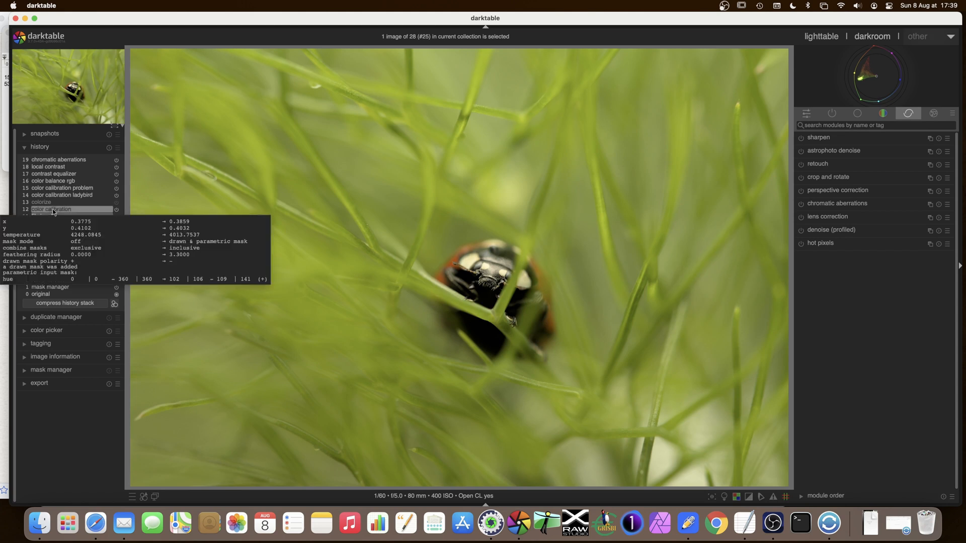
{"action": "left_click", "coordinate": [53, 210]}
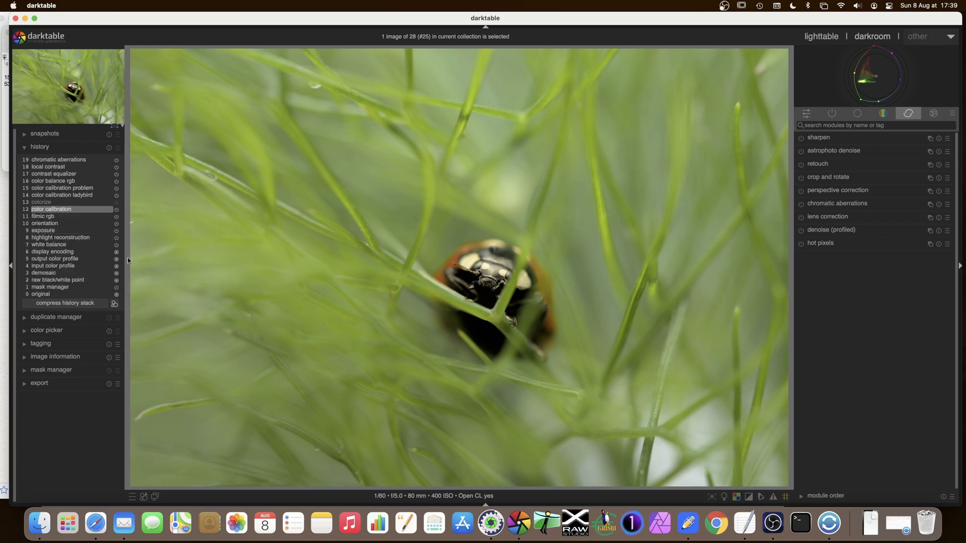
{"action": "left_click", "coordinate": [50, 194]}
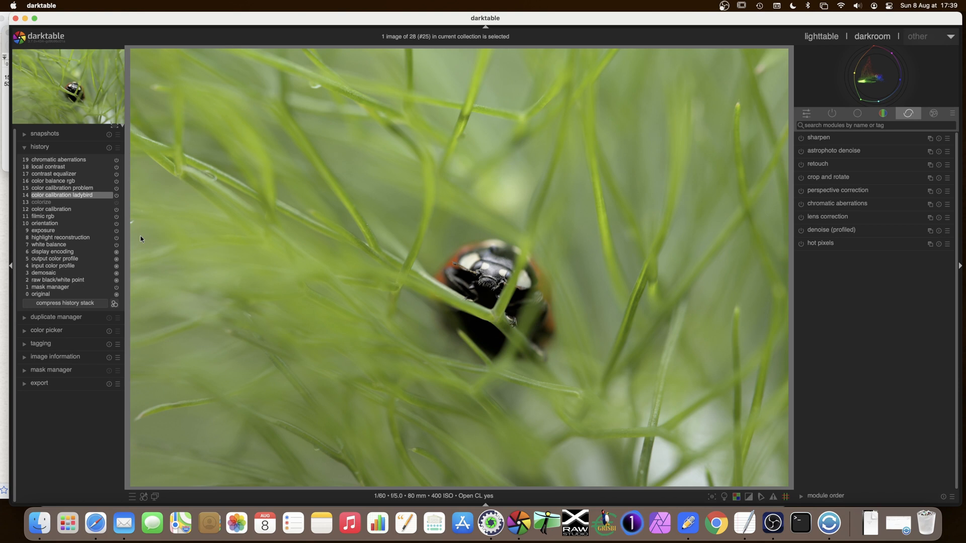
{"action": "mouse_move", "coordinate": [48, 188]}
{"action": "left_click", "coordinate": [48, 188]}
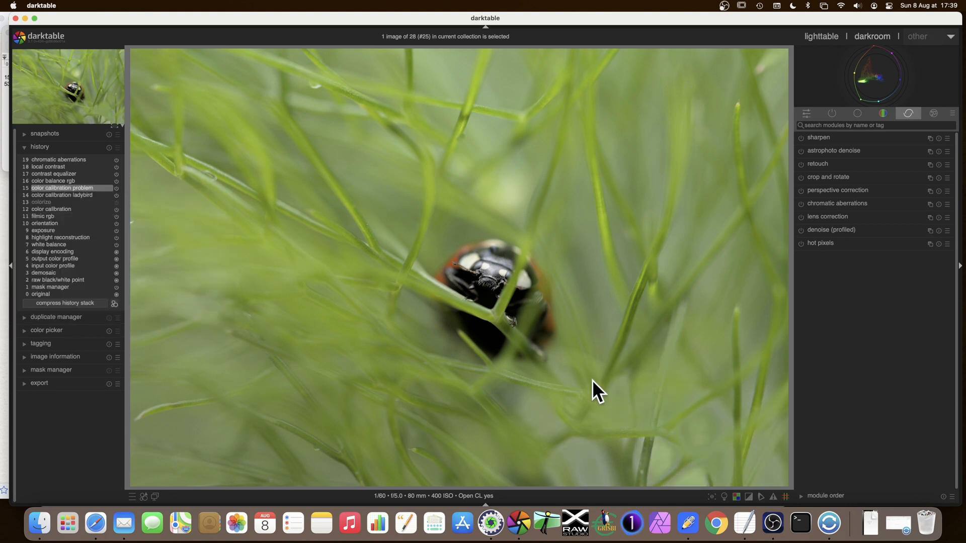
{"action": "mouse_move", "coordinate": [62, 189]}
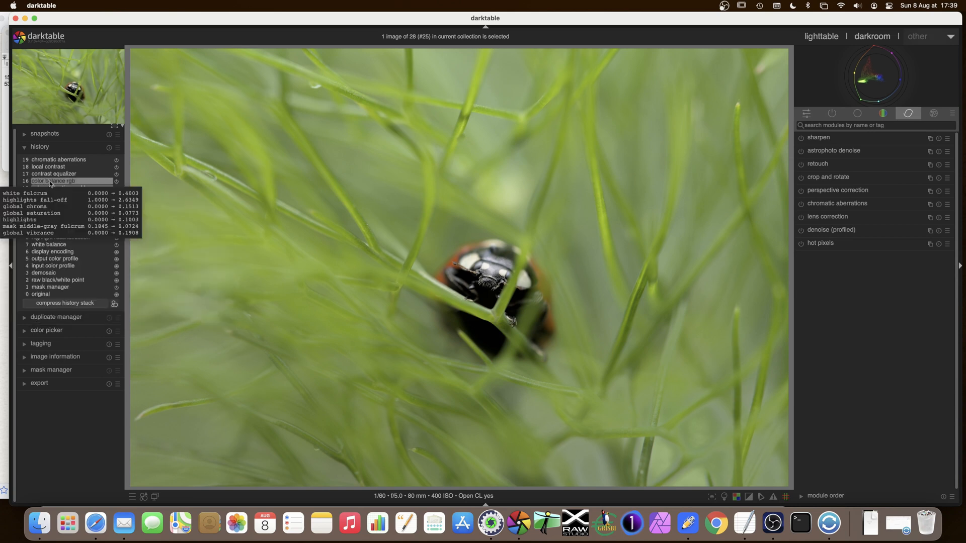
{"action": "left_click", "coordinate": [49, 182]}
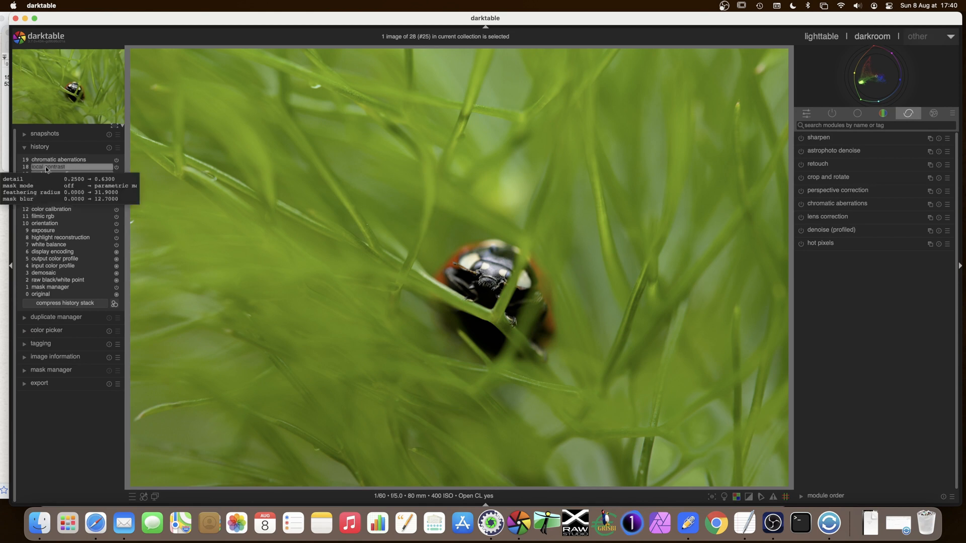
{"action": "left_click", "coordinate": [46, 160]}
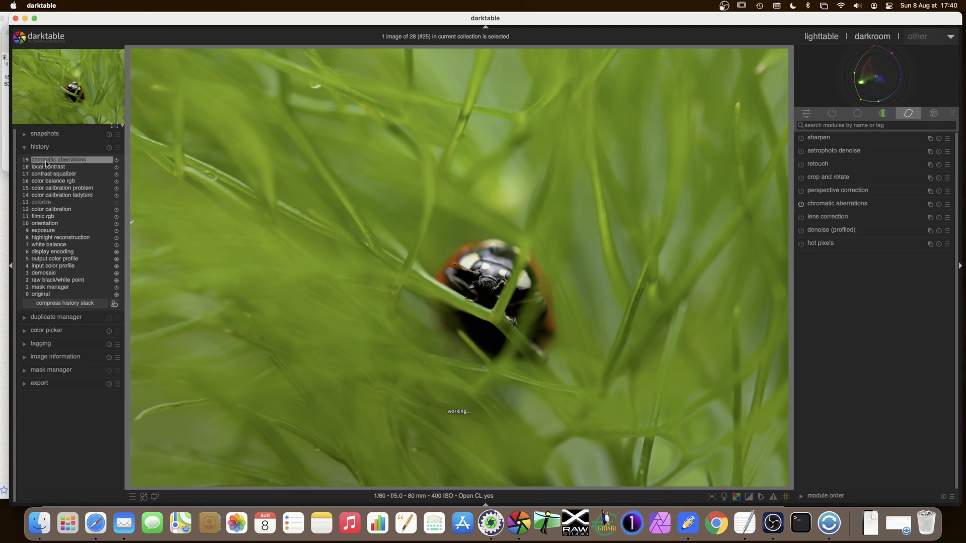